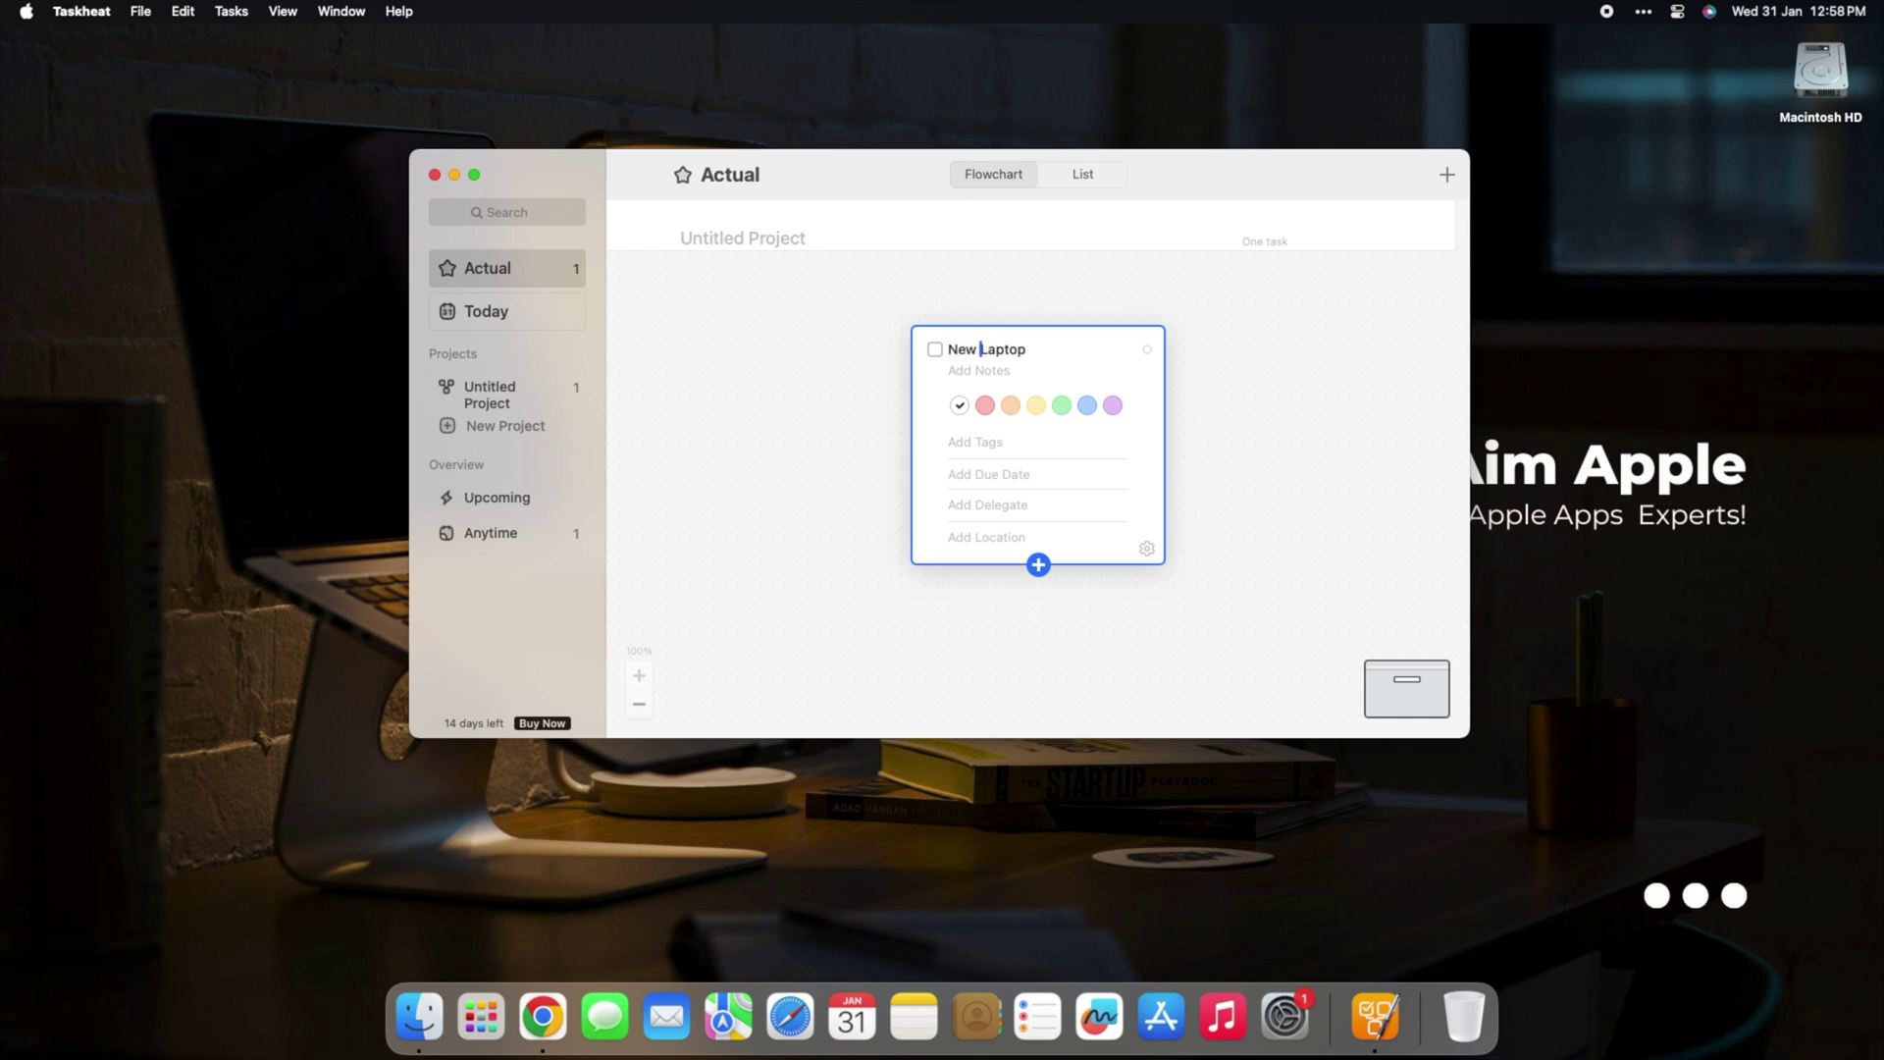
Add linked tasks Lenovo and Mac under New Laptop, then Lenovo i5 and Mac mini beneath them.
left_click(1038, 566)
left_click(1090, 586)
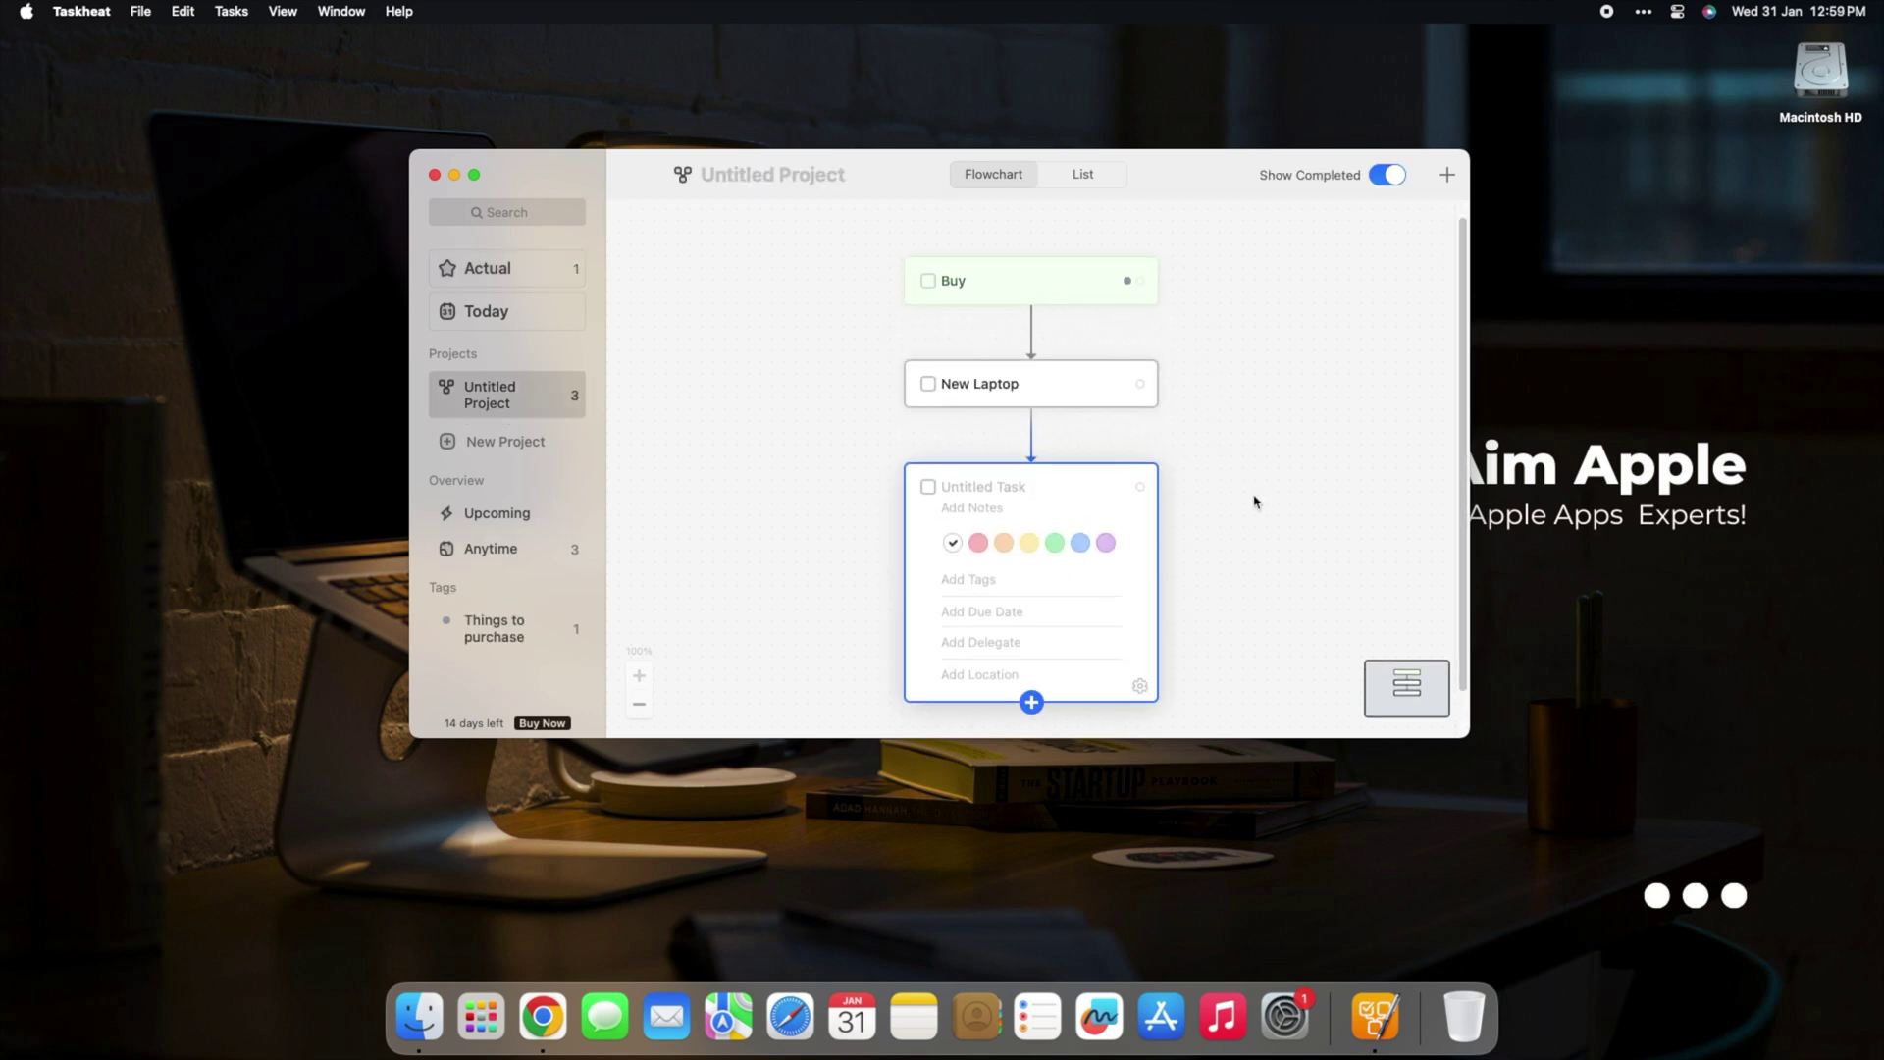
type("Lenovo")
key("Return")
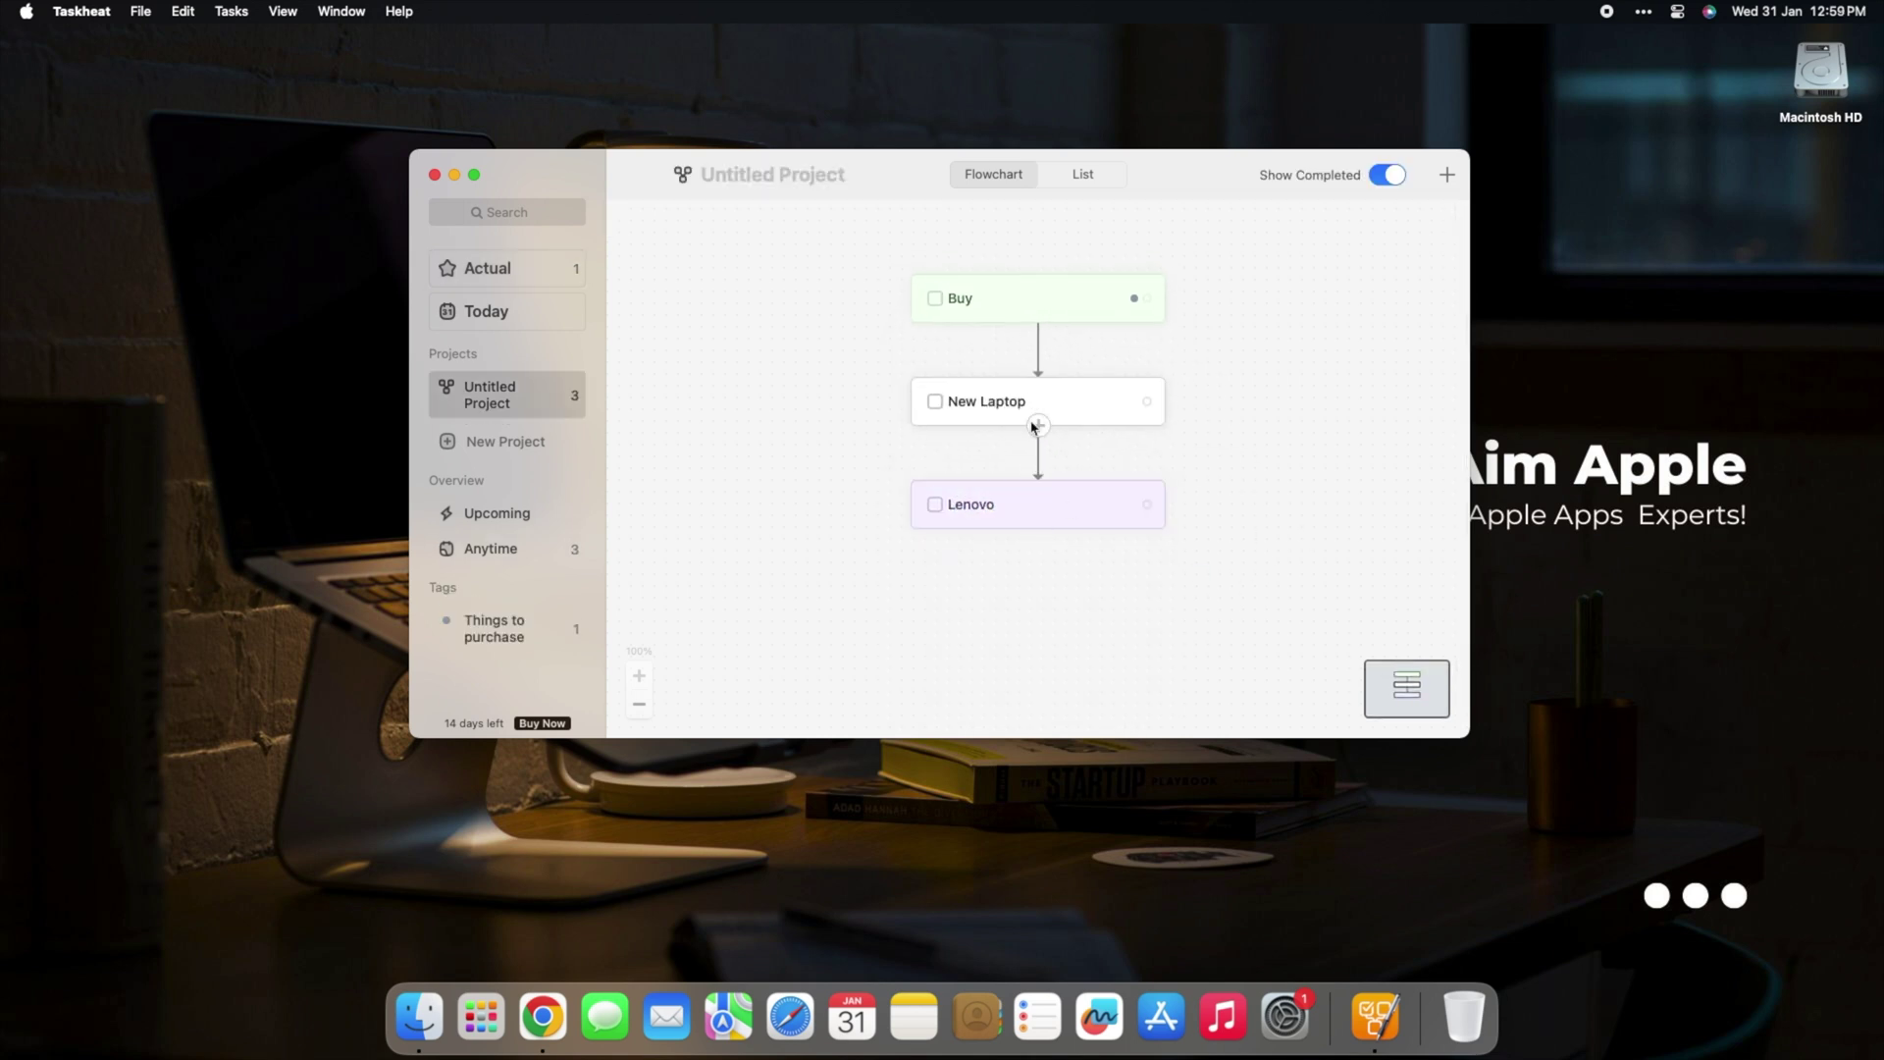
type("ac")
left_click(958, 531)
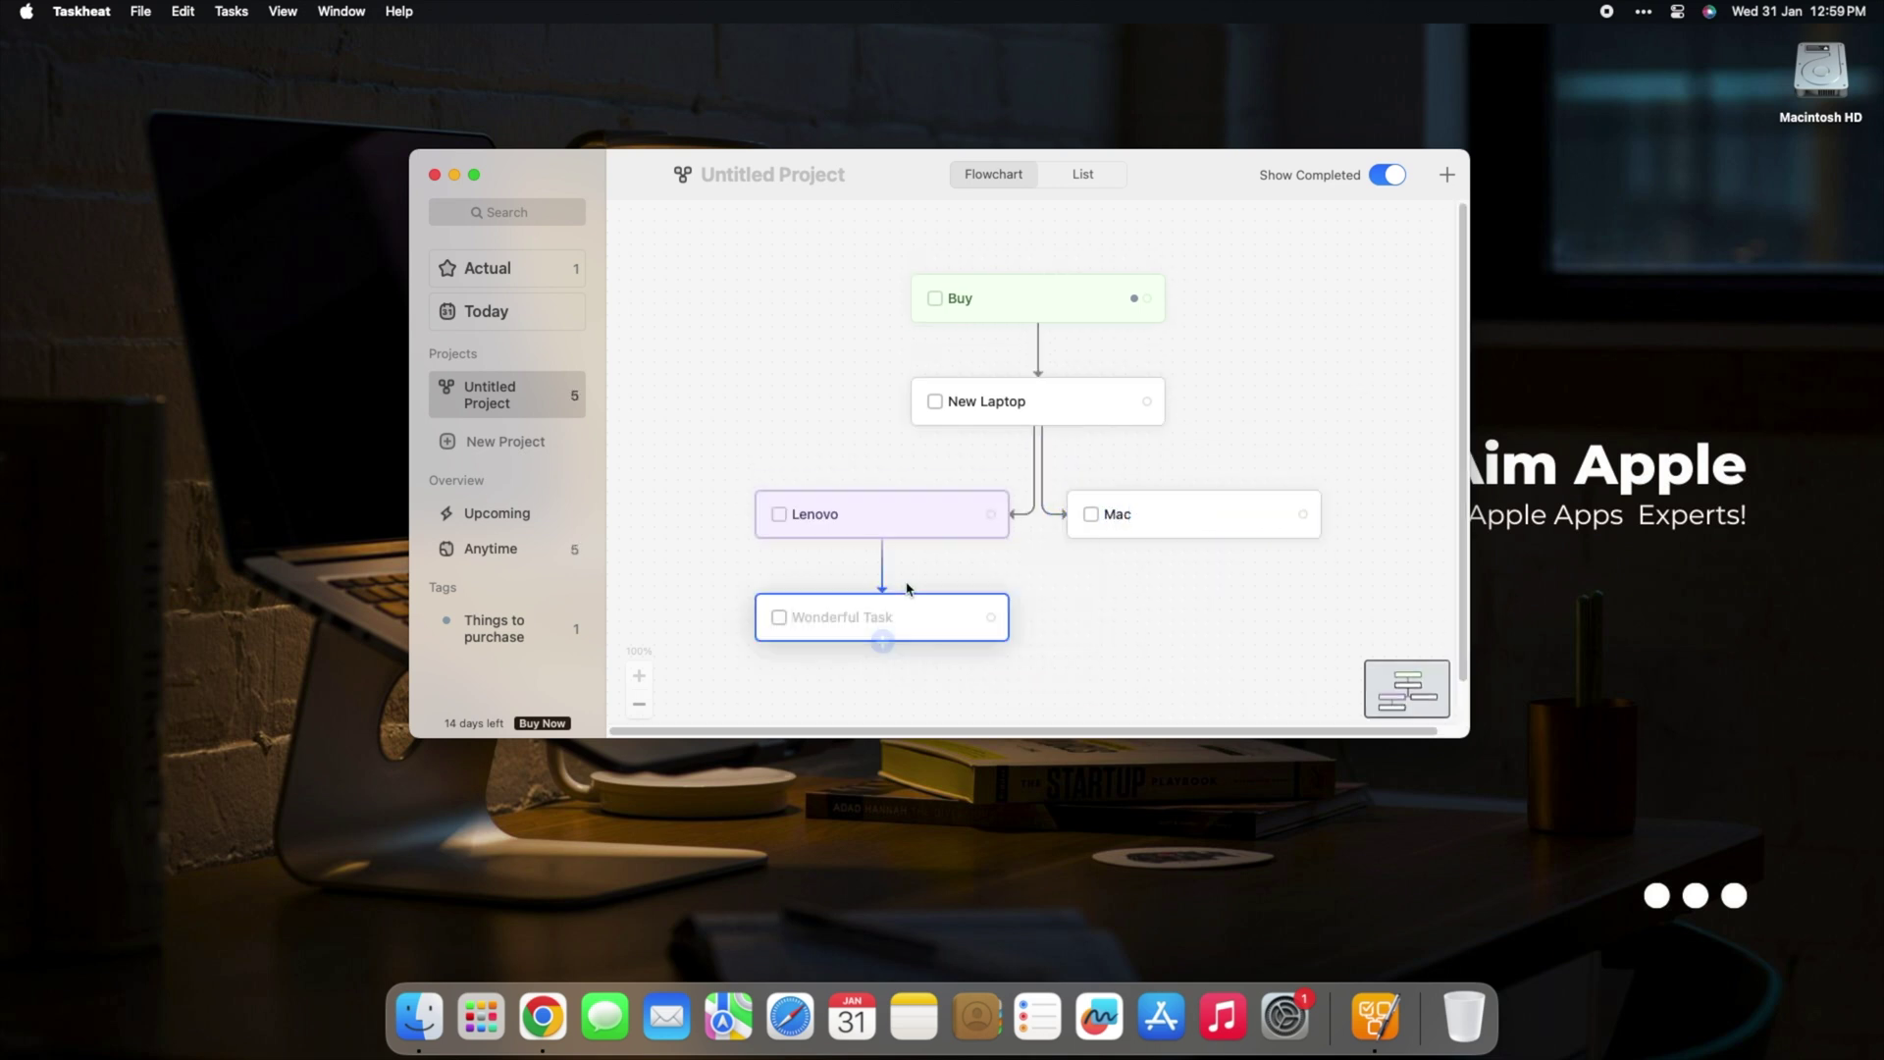
left_click(874, 512)
type("Leno")
key("Return")
left_click(1186, 407)
type("Mac m")
key("Return")
Colour the Mac task purple.
left_click(1164, 493)
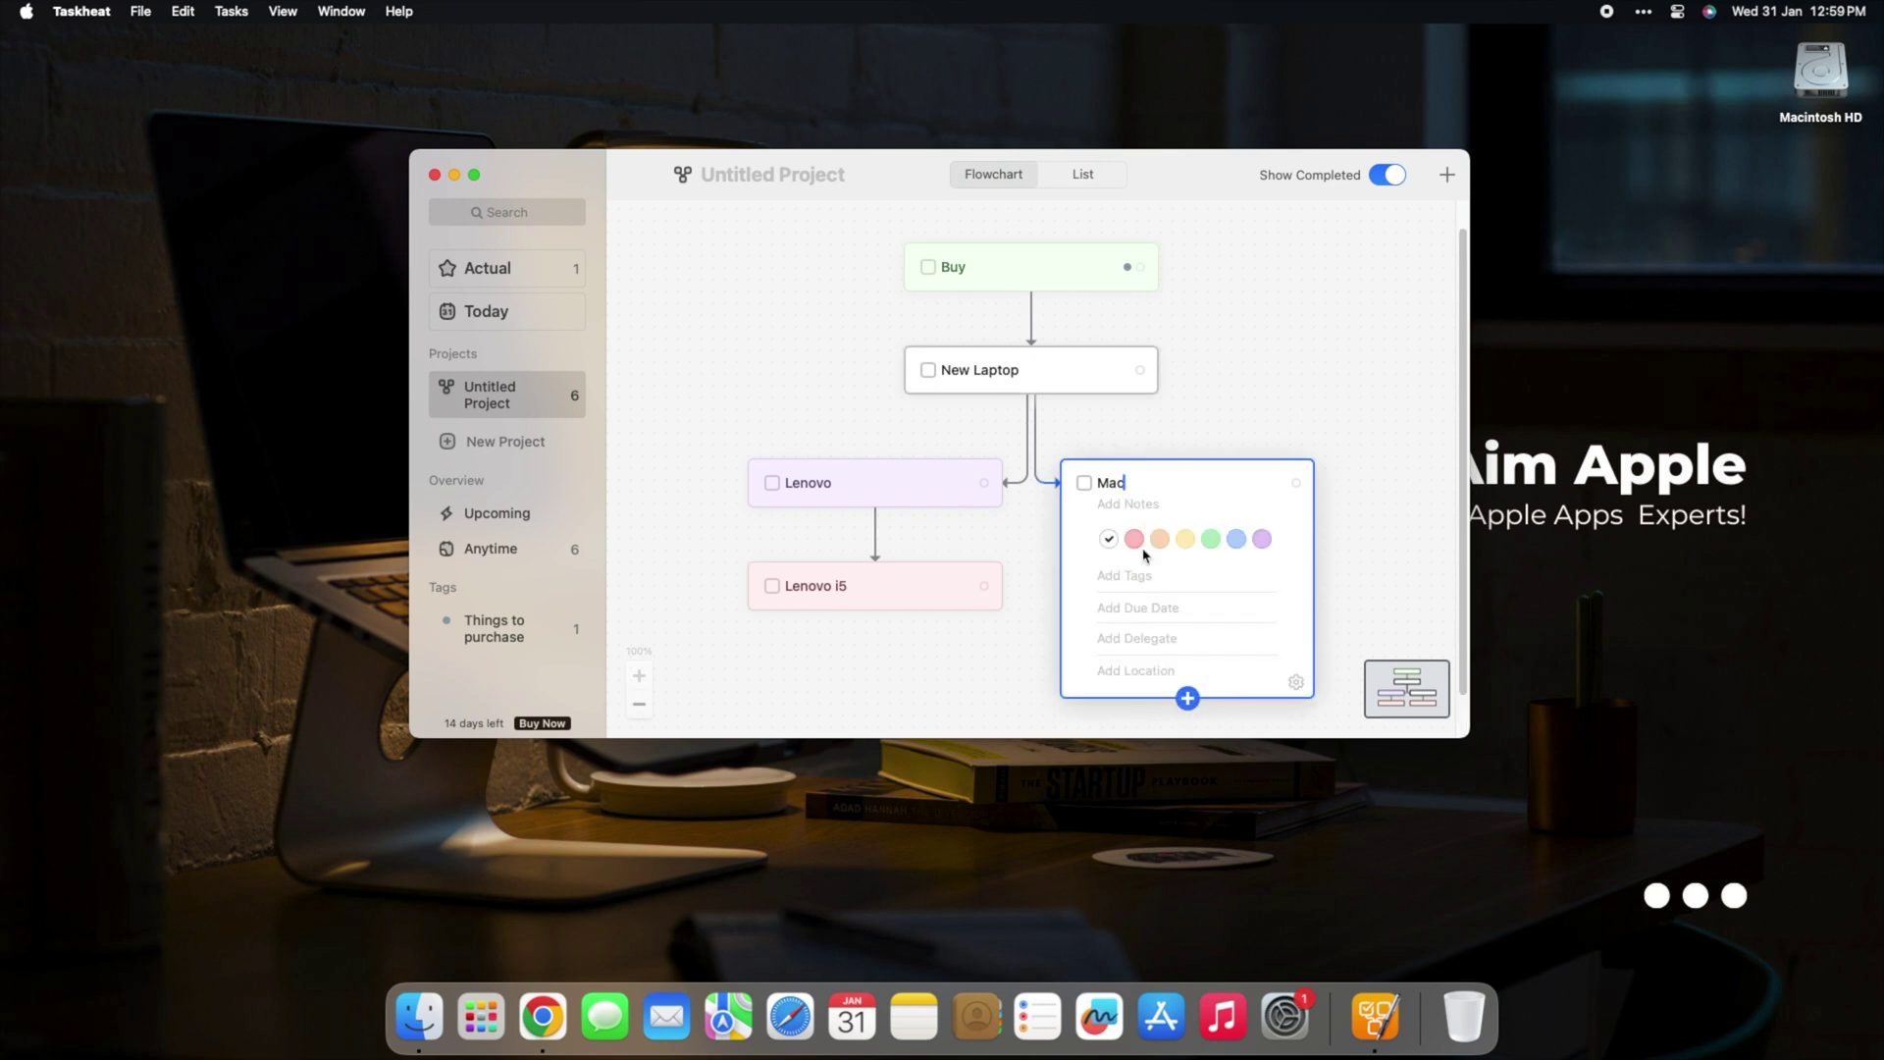
left_click(1261, 539)
left_click(1376, 420)
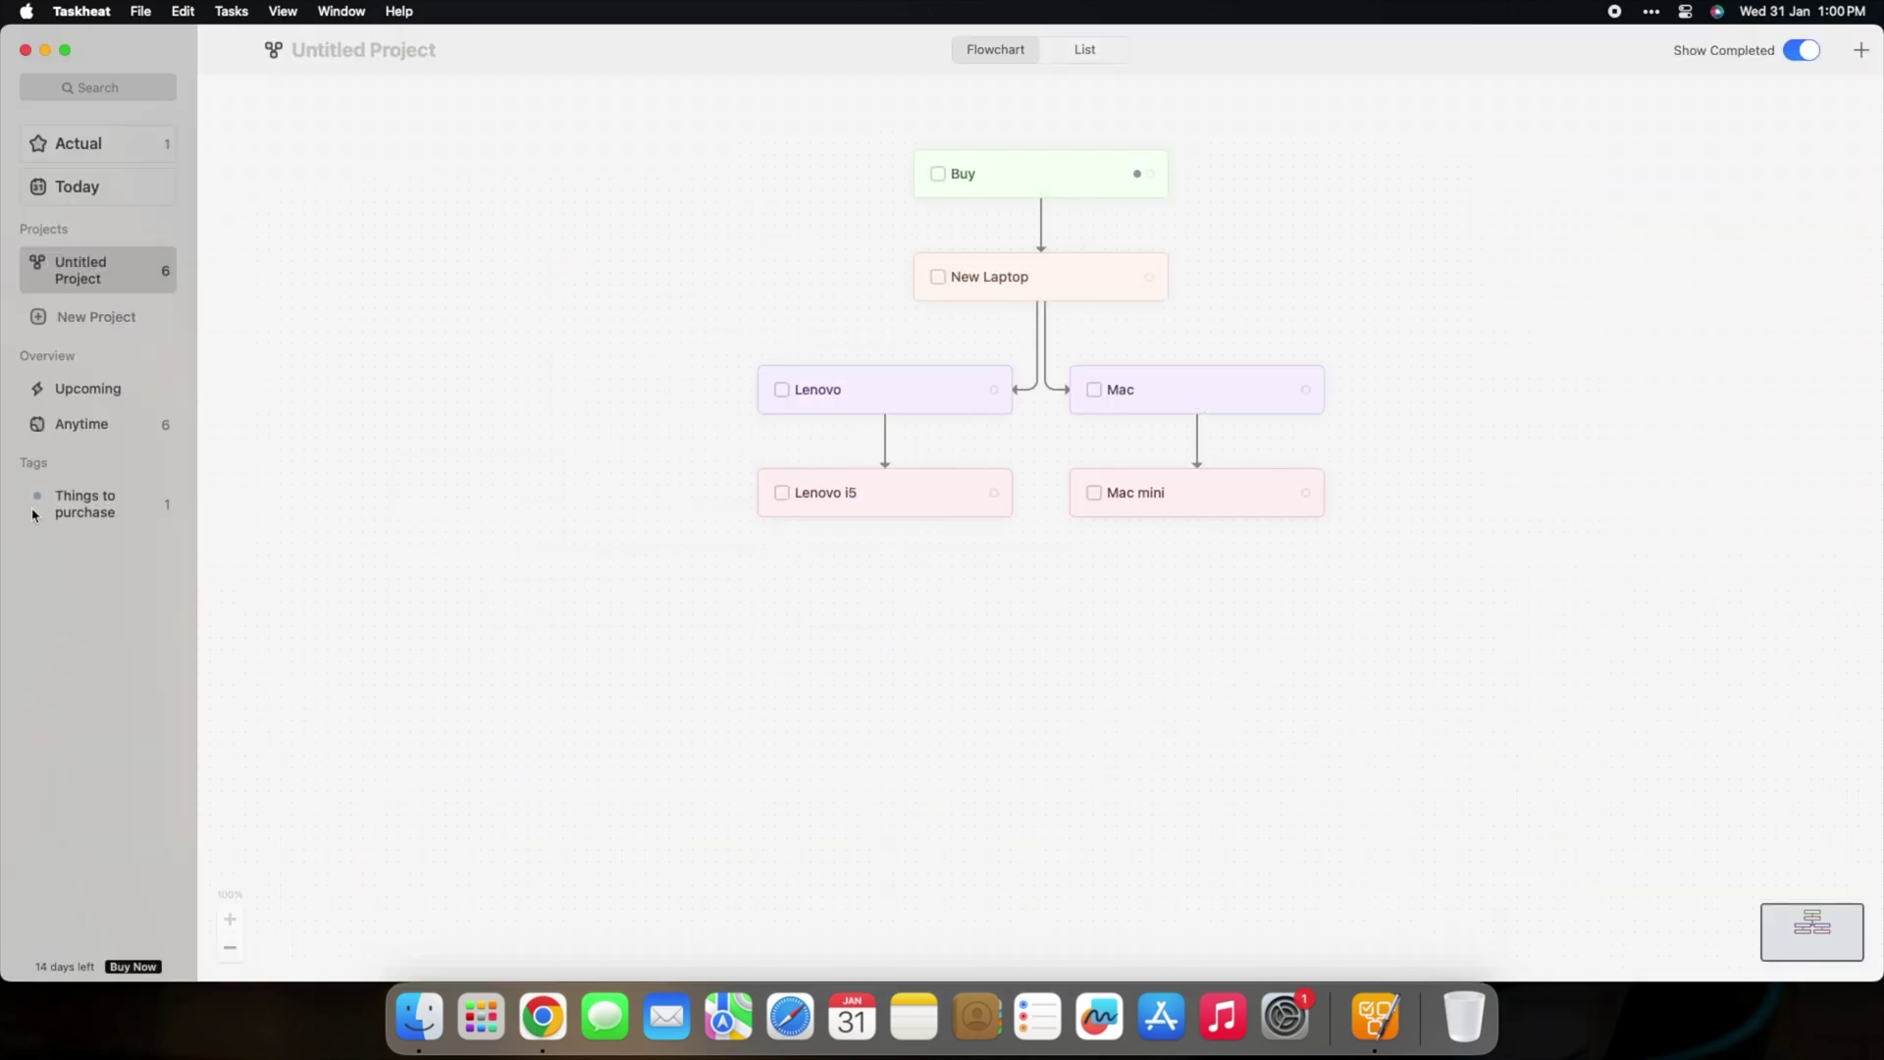
Review the Things to purchase tag, then link Buy and New Laptop directly to Mac mini.
left_click(34, 513)
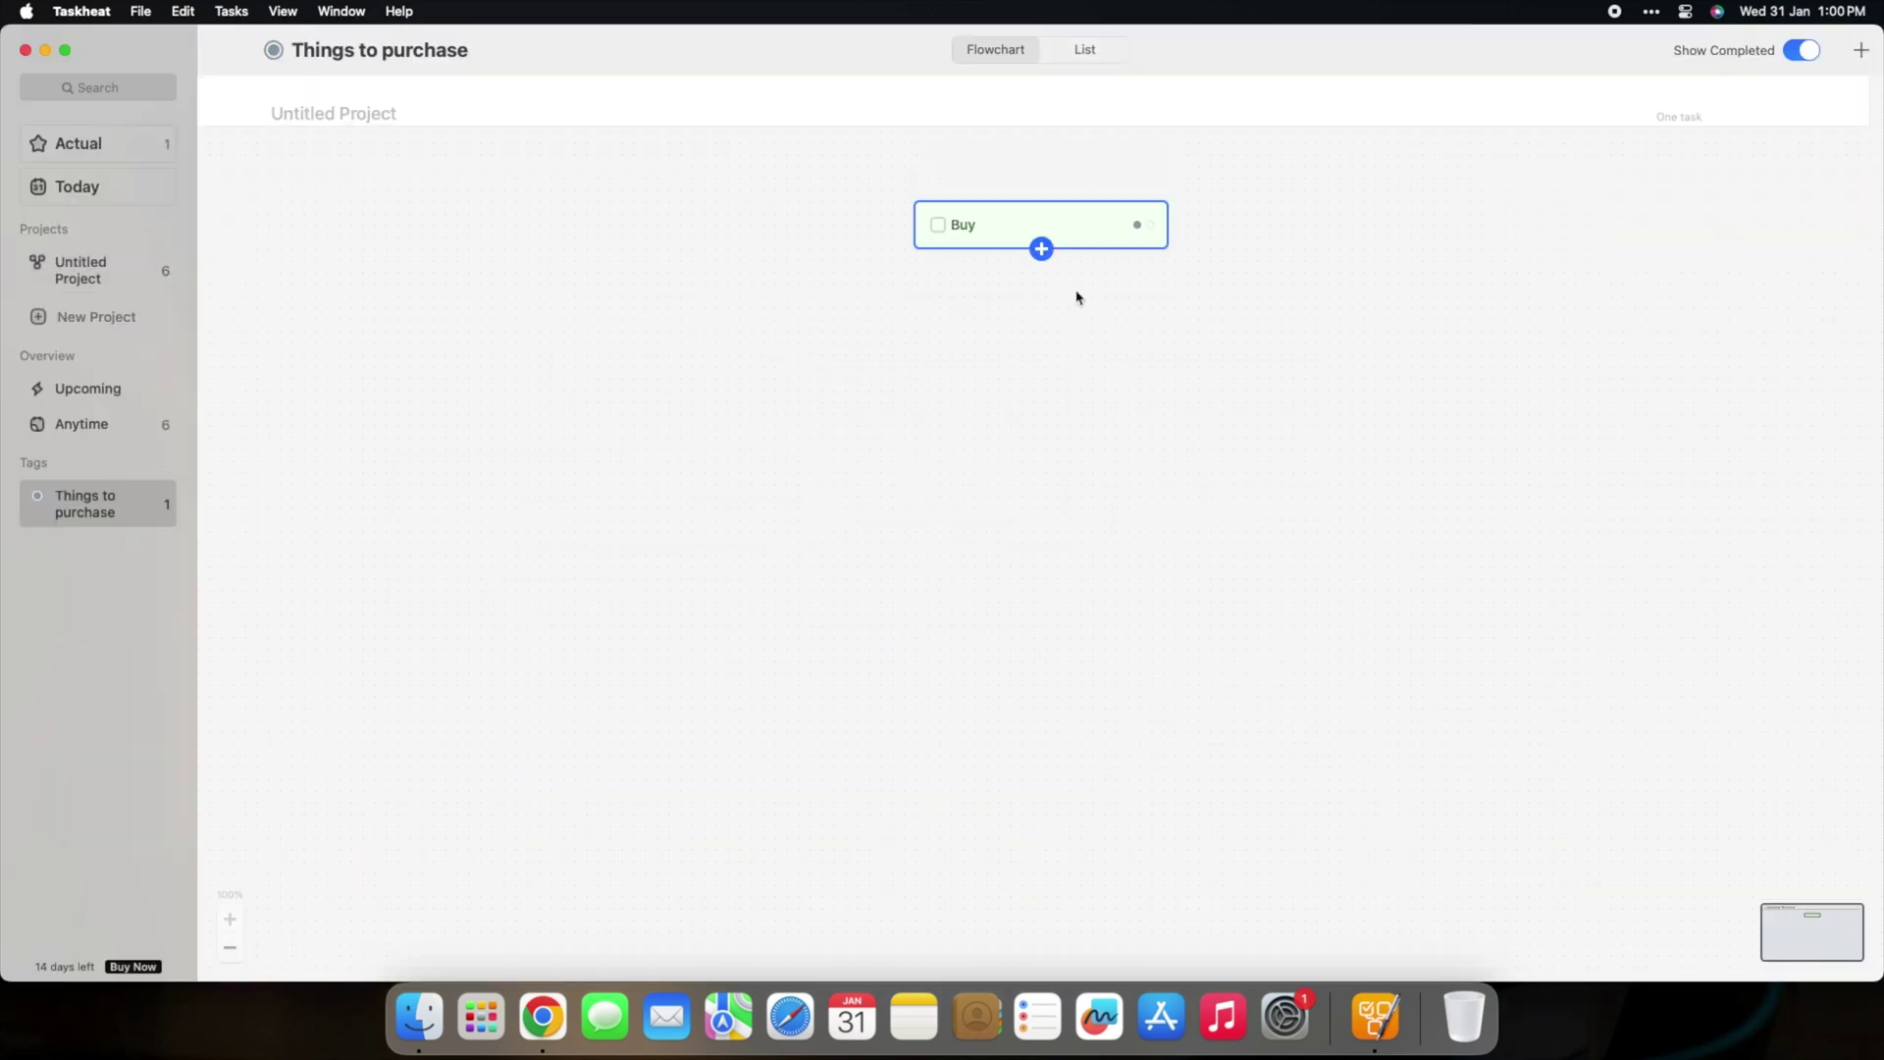
left_click(80, 270)
left_click_drag(1137, 173, 1150, 277)
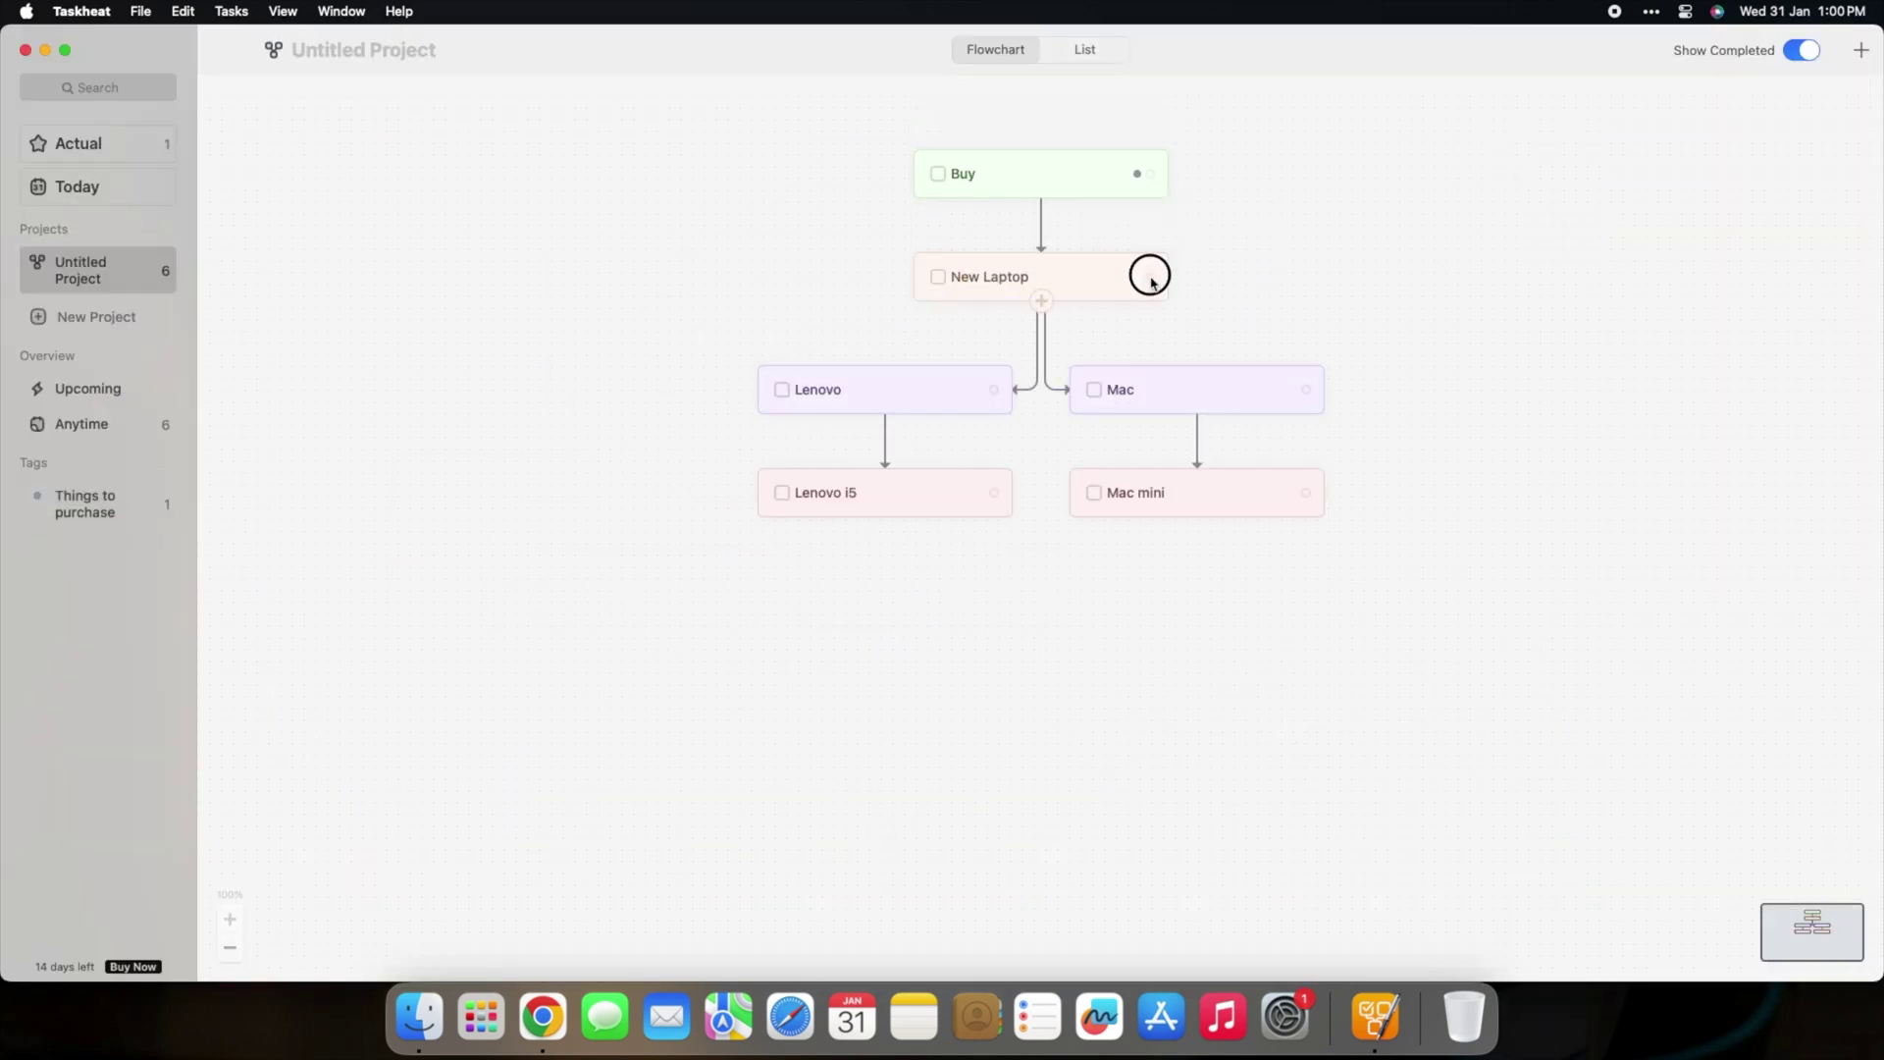
left_click_drag(1295, 497, 1295, 497)
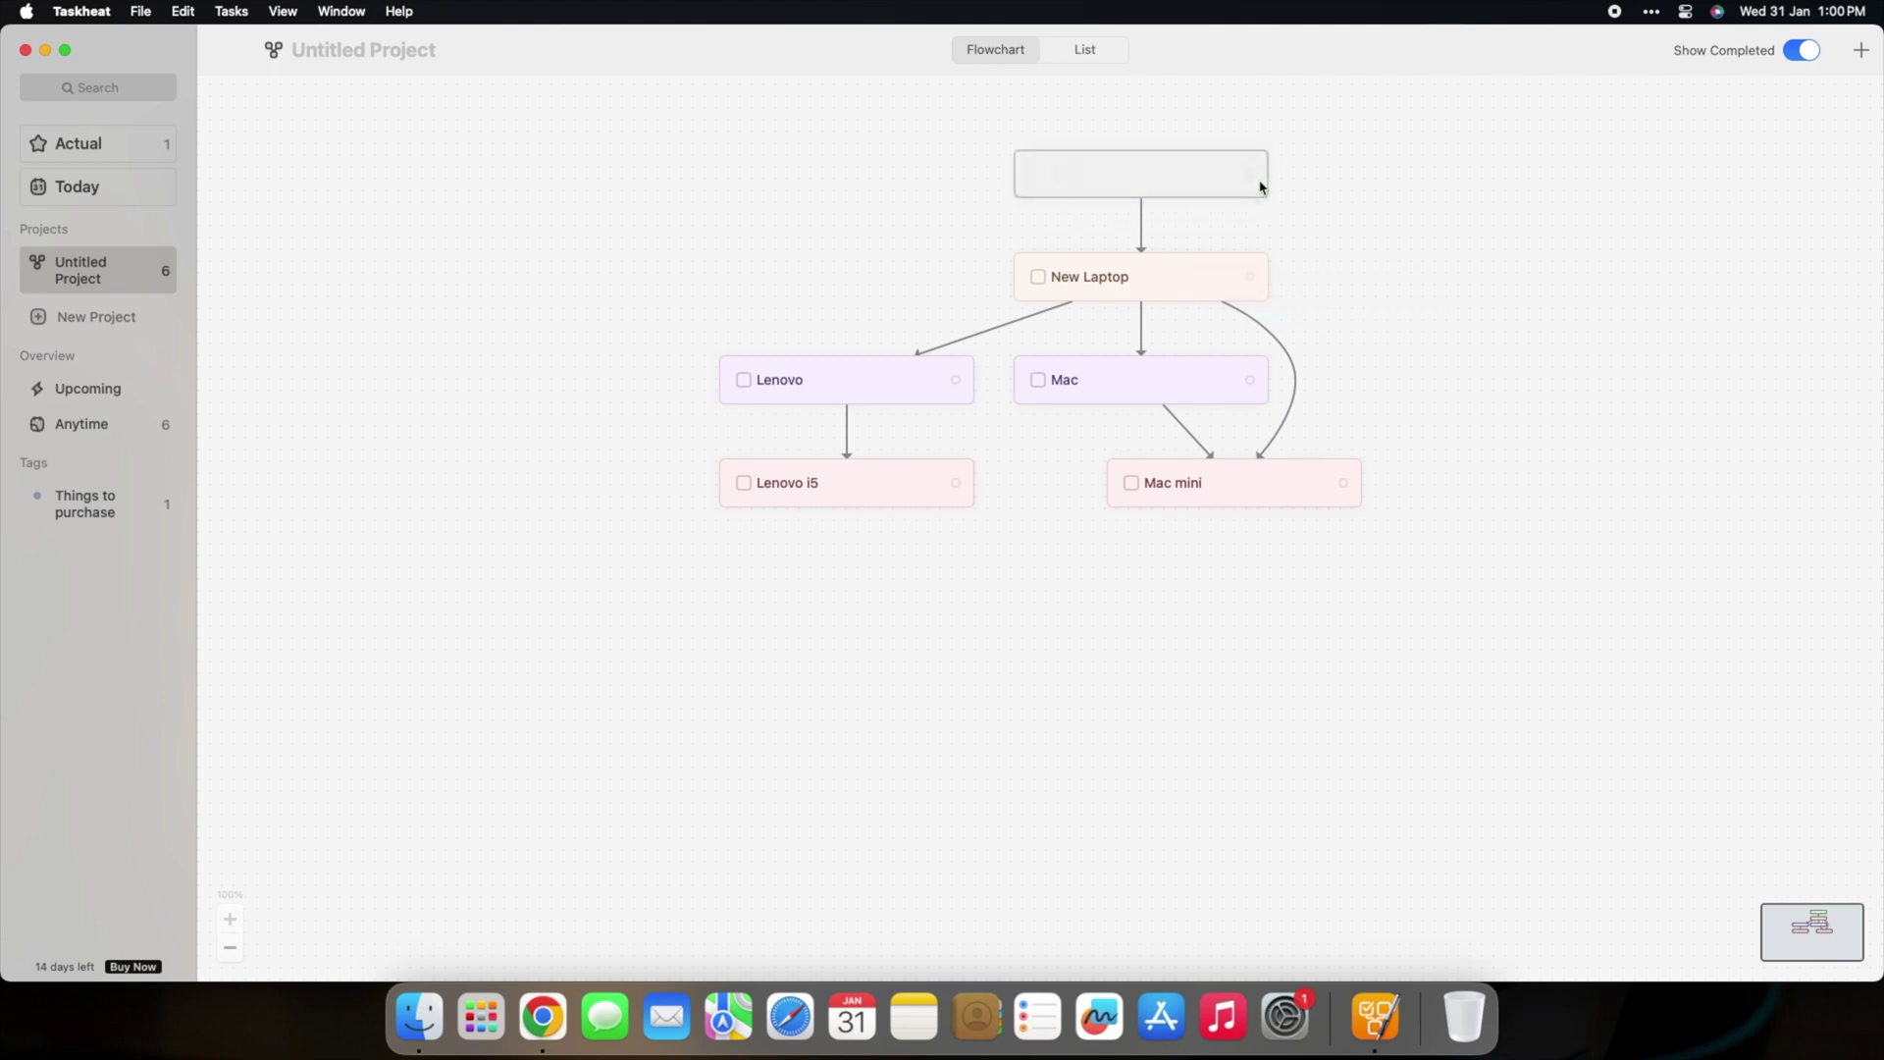
left_click_drag(1250, 175, 1236, 482)
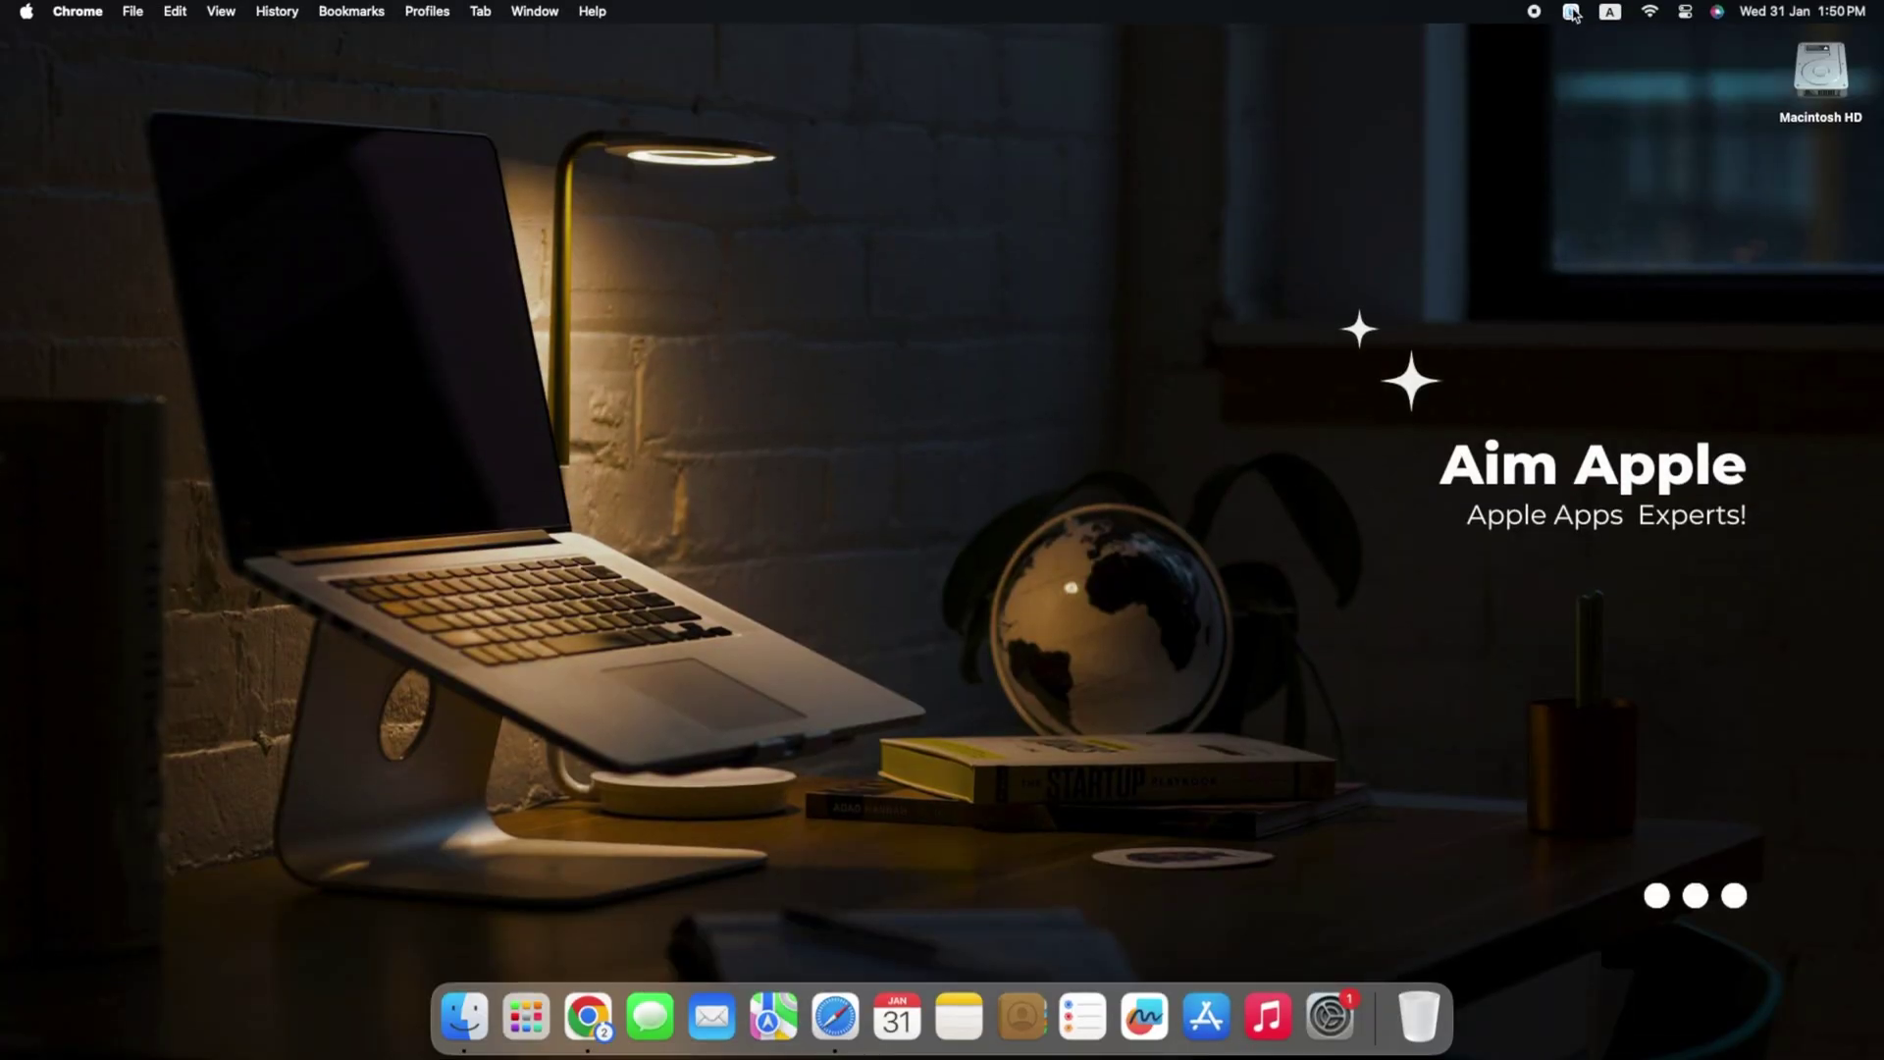
Bring up the Copilot chat panel from the MacBing menu bar icon.
left_click(1571, 13)
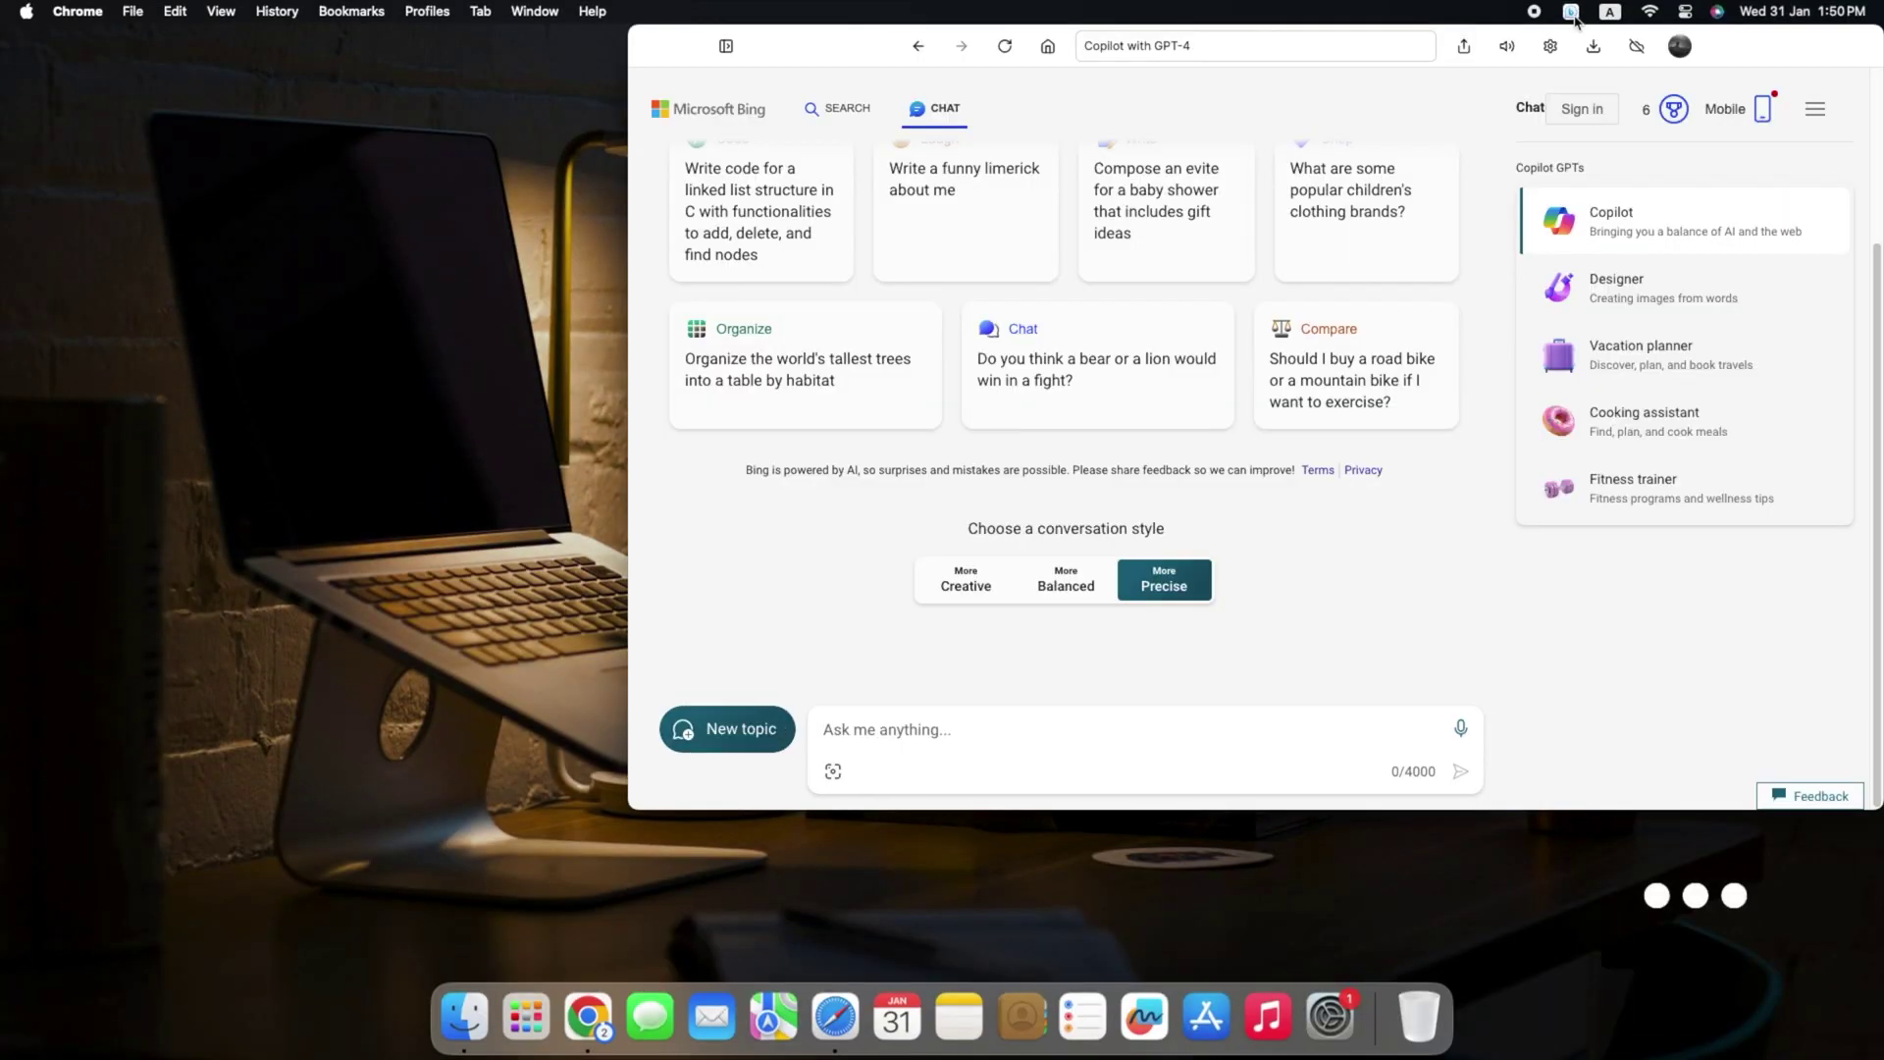
left_click(1572, 13)
left_click(1572, 13)
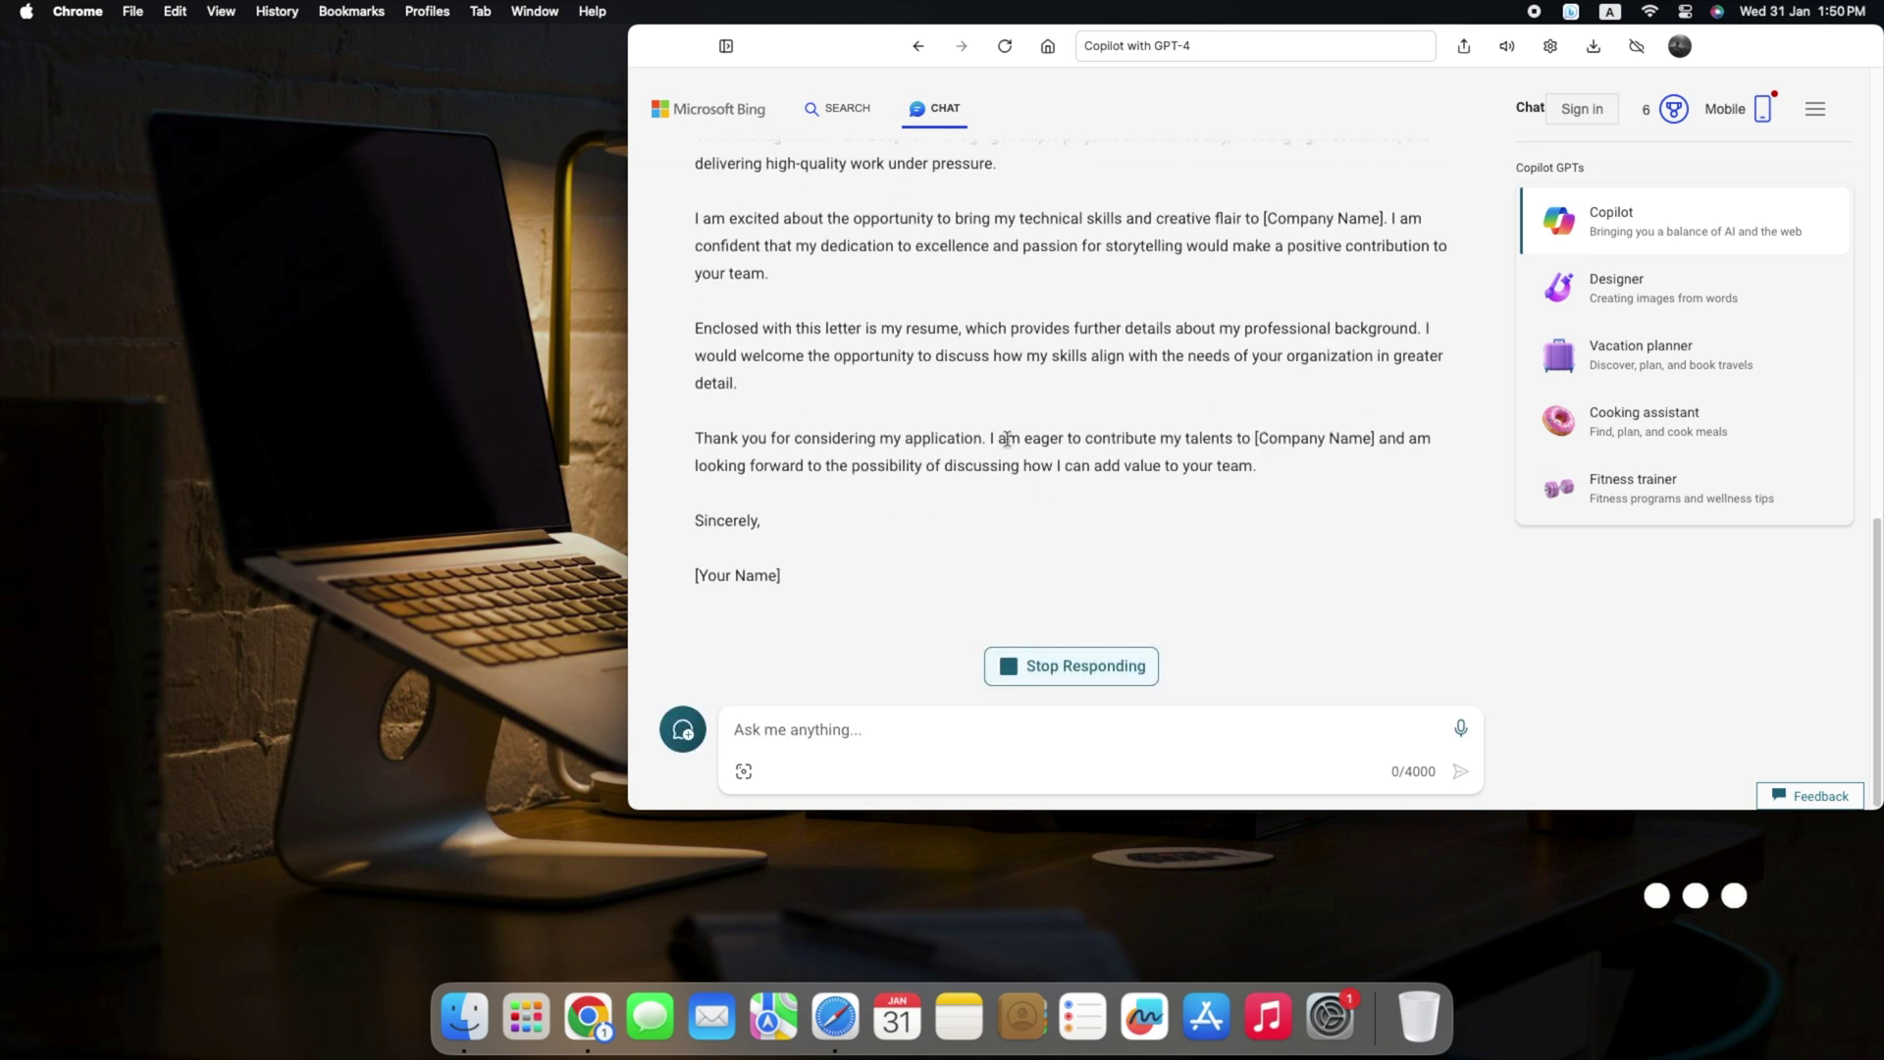
scroll(1010, 442, "down", 5)
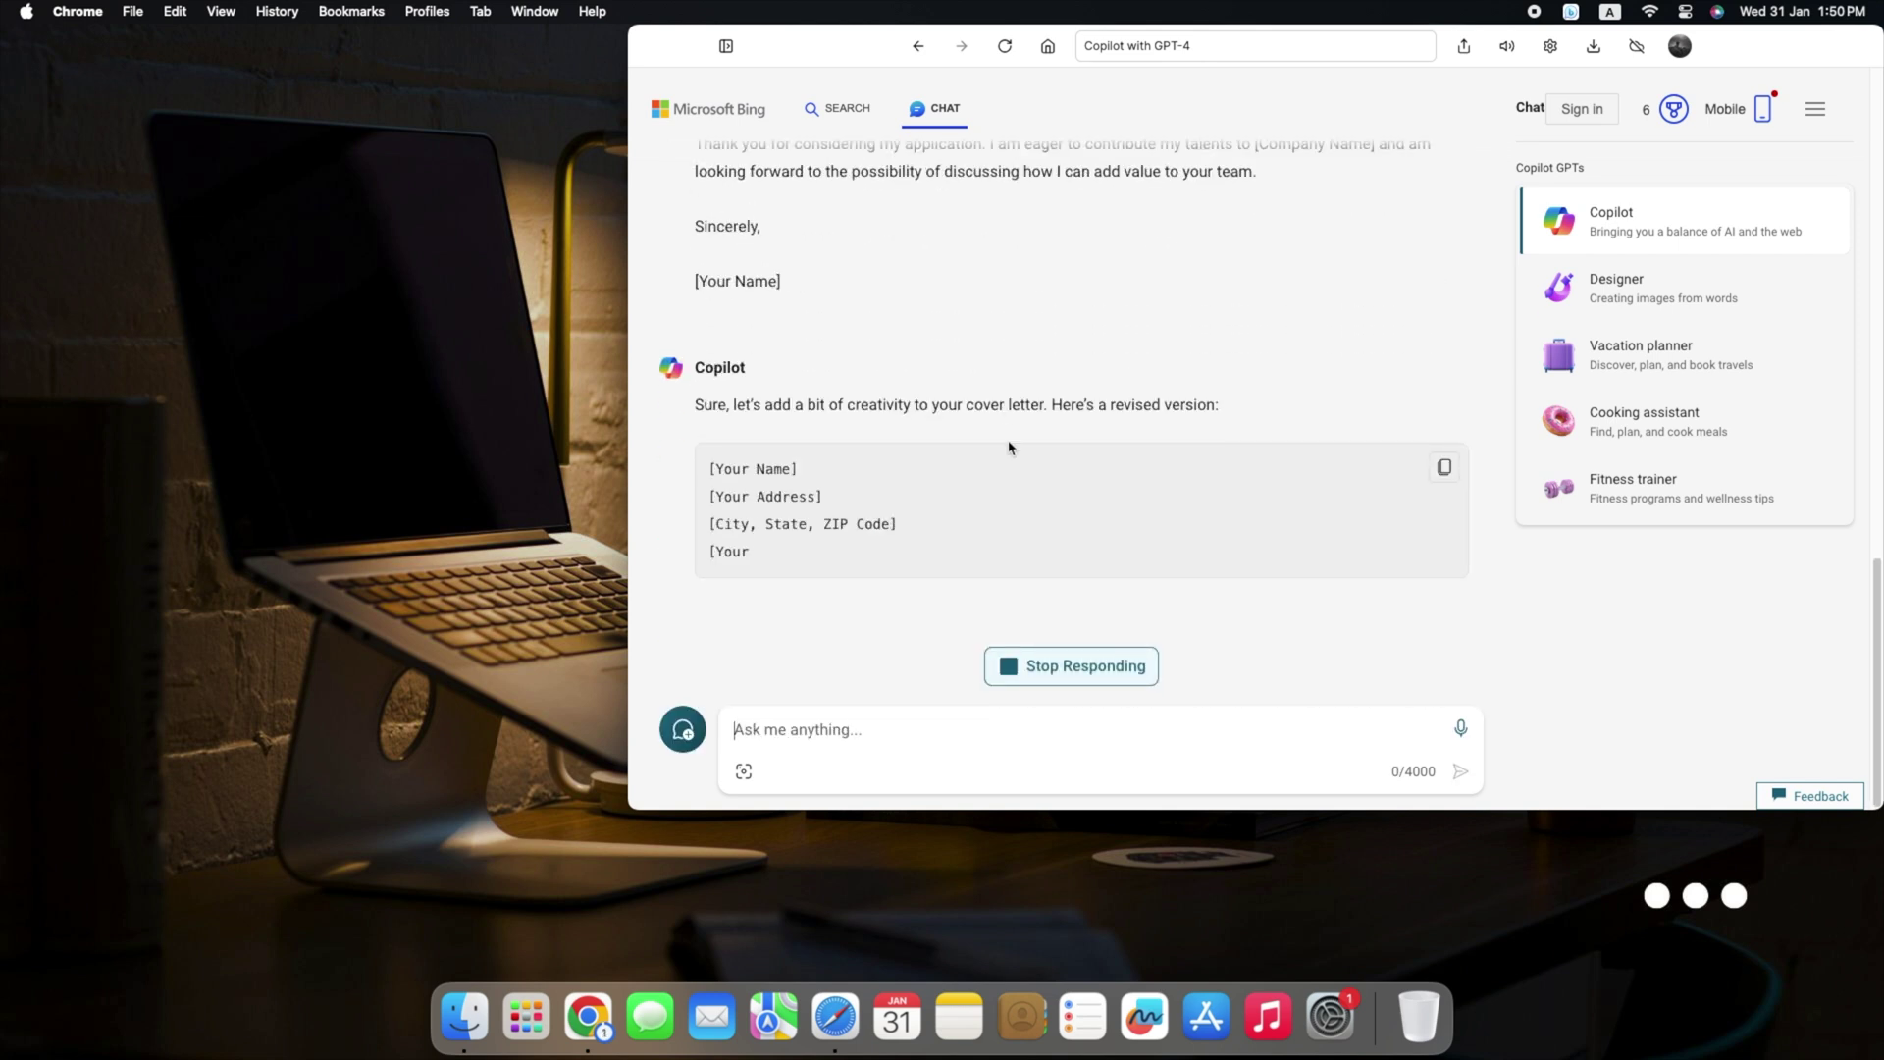
scroll(1009, 442, "down", 5)
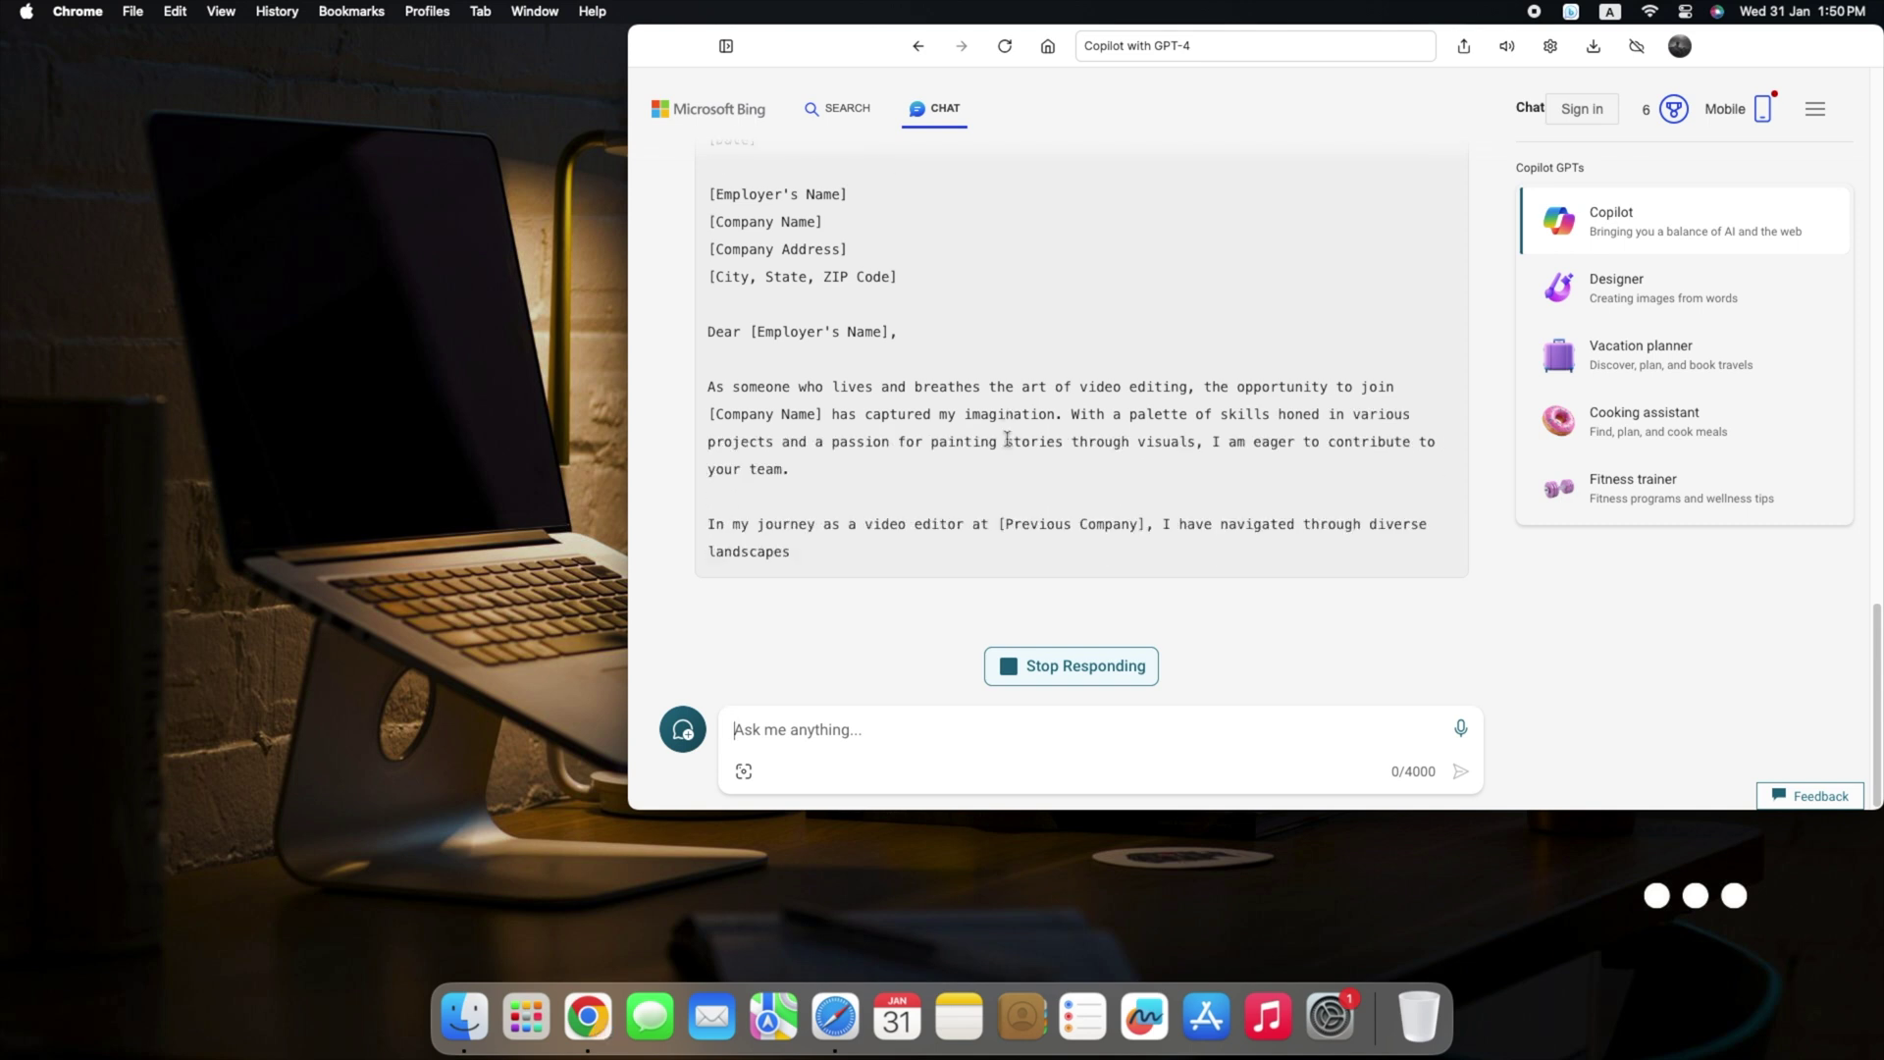
scroll(1011, 447, "up", 3)
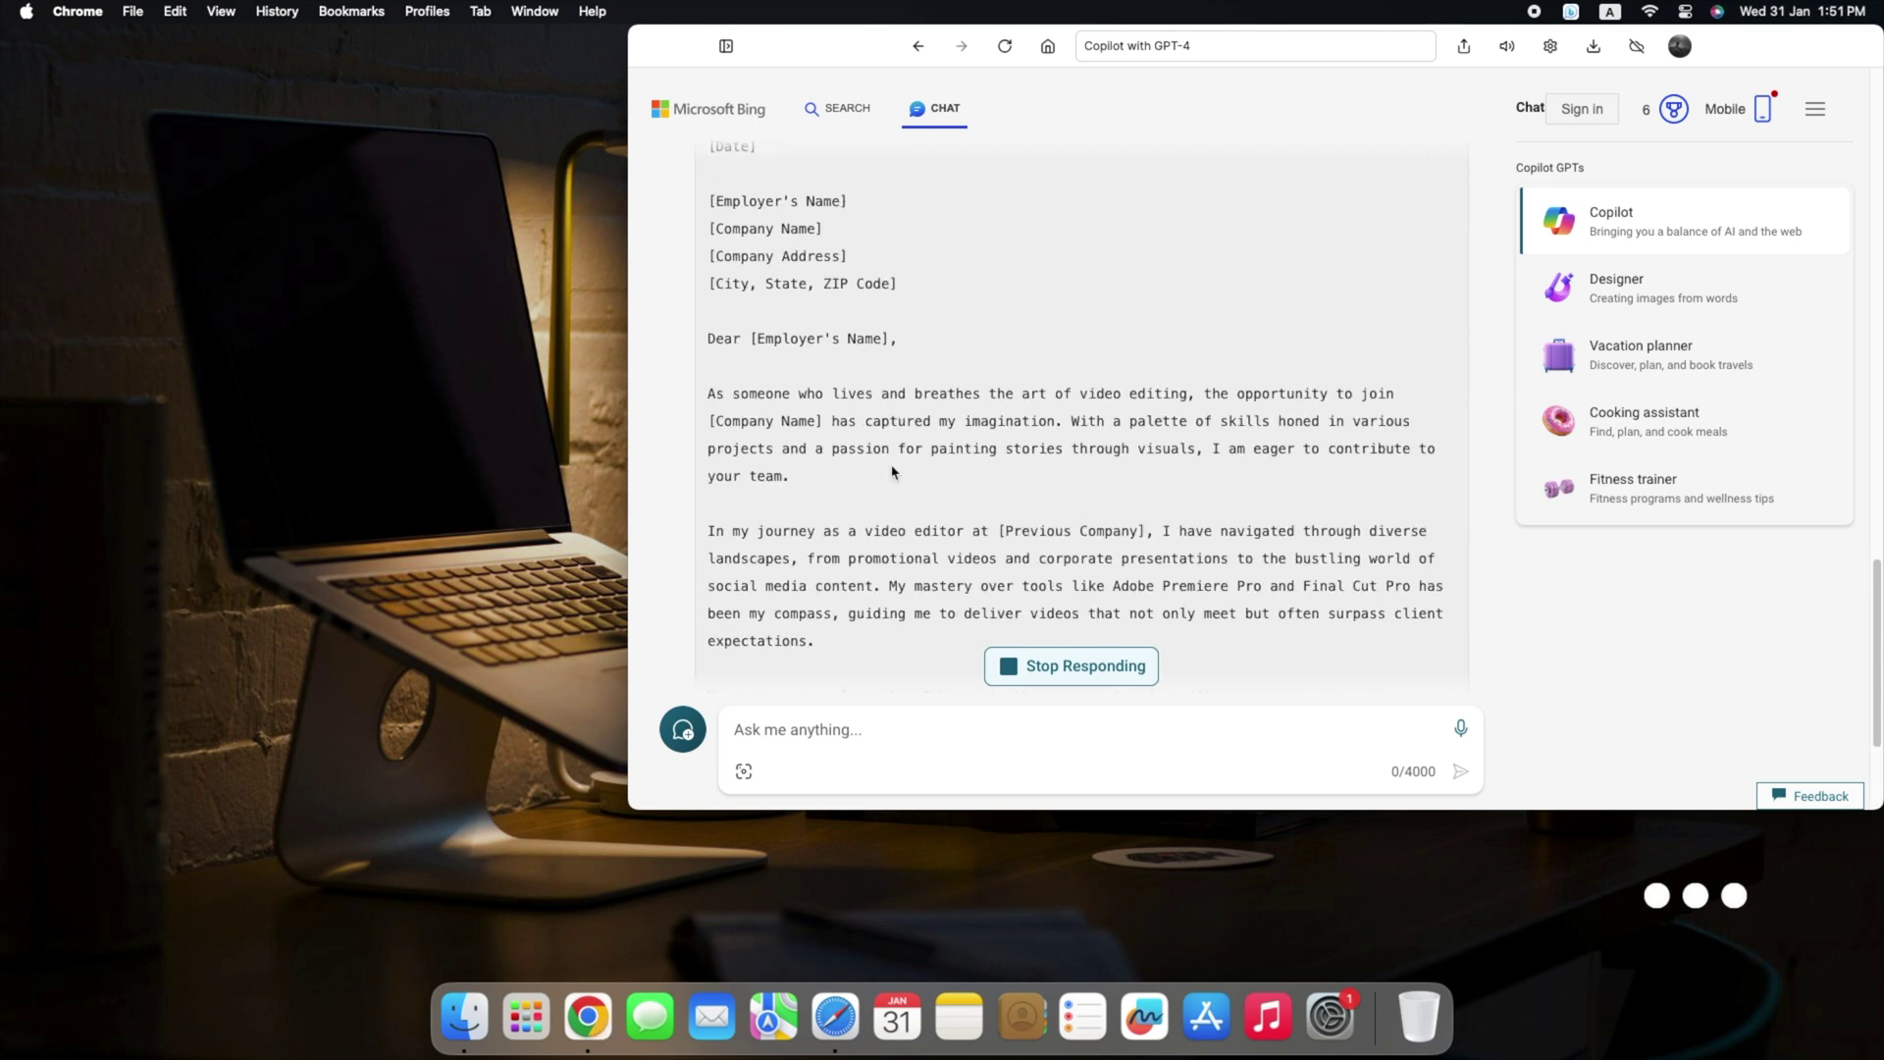
scroll(972, 458, "down", 8)
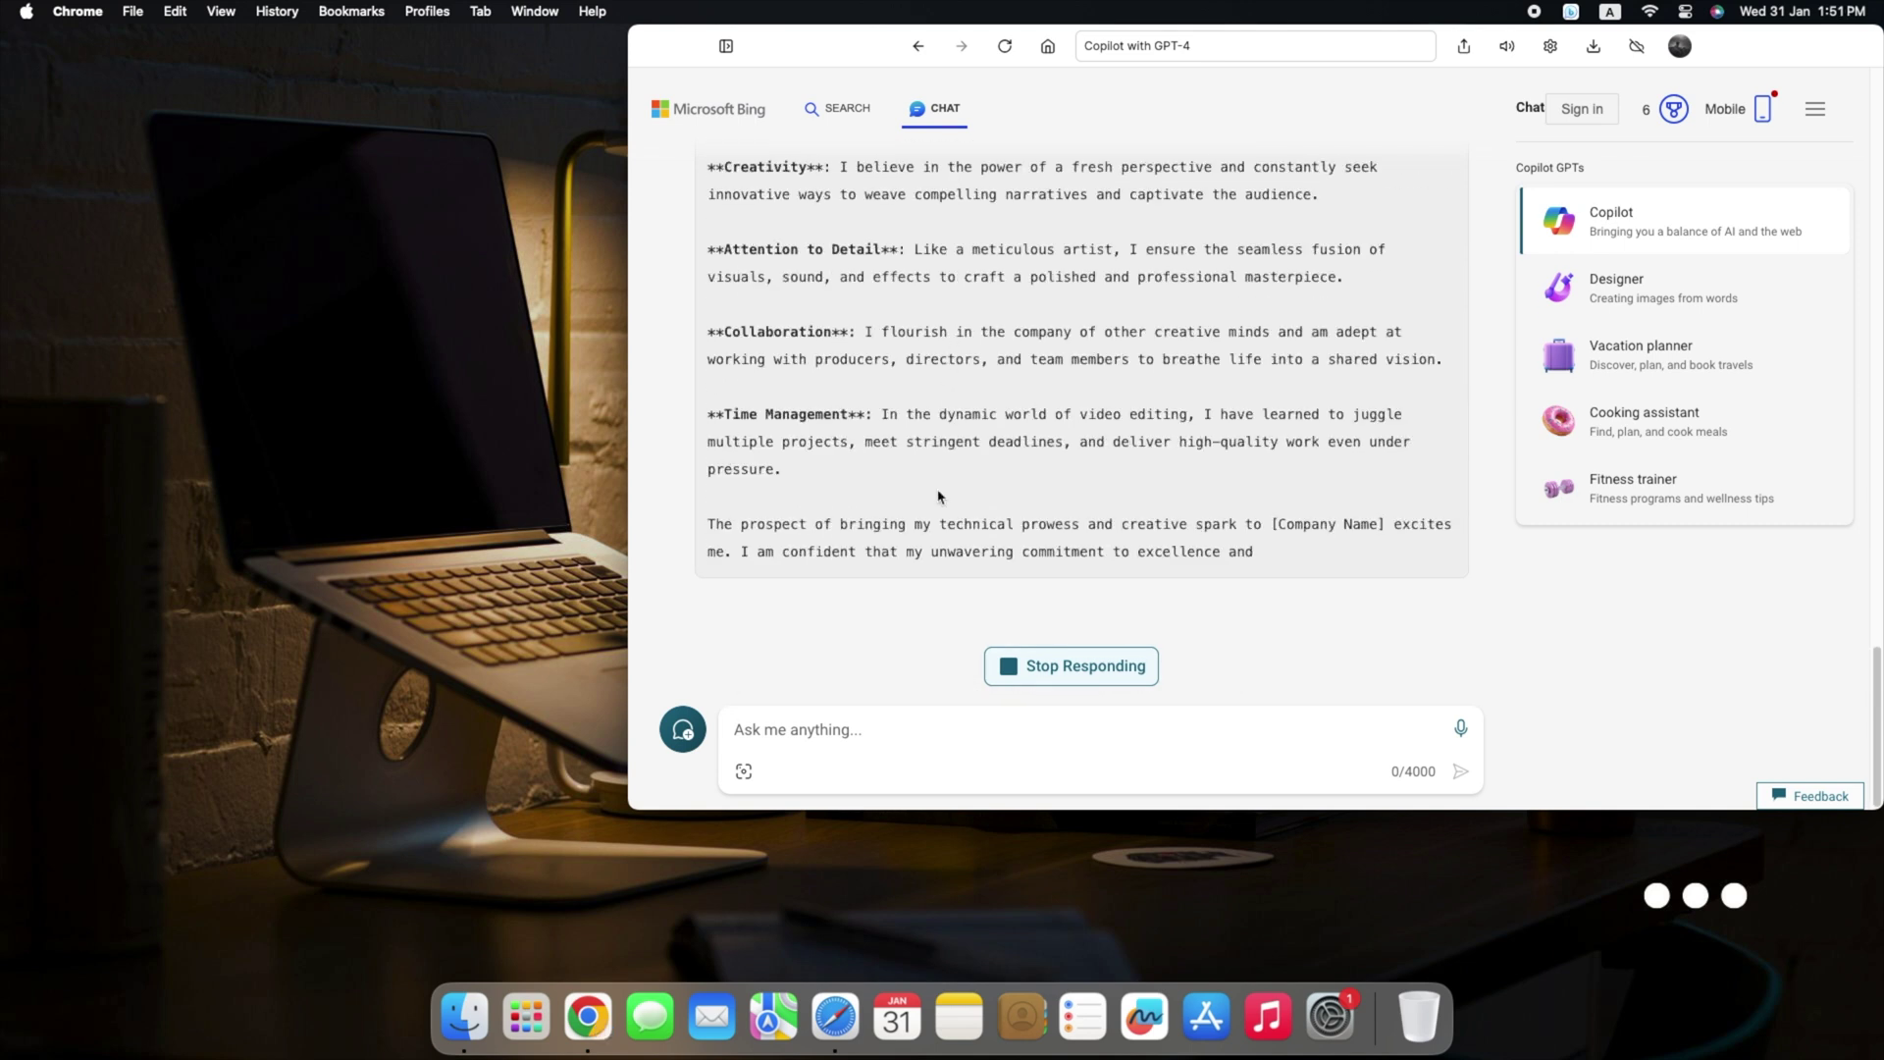
scroll(954, 472, "down", 8)
scroll(901, 466, "up", 10)
scroll(901, 465, "down", 10)
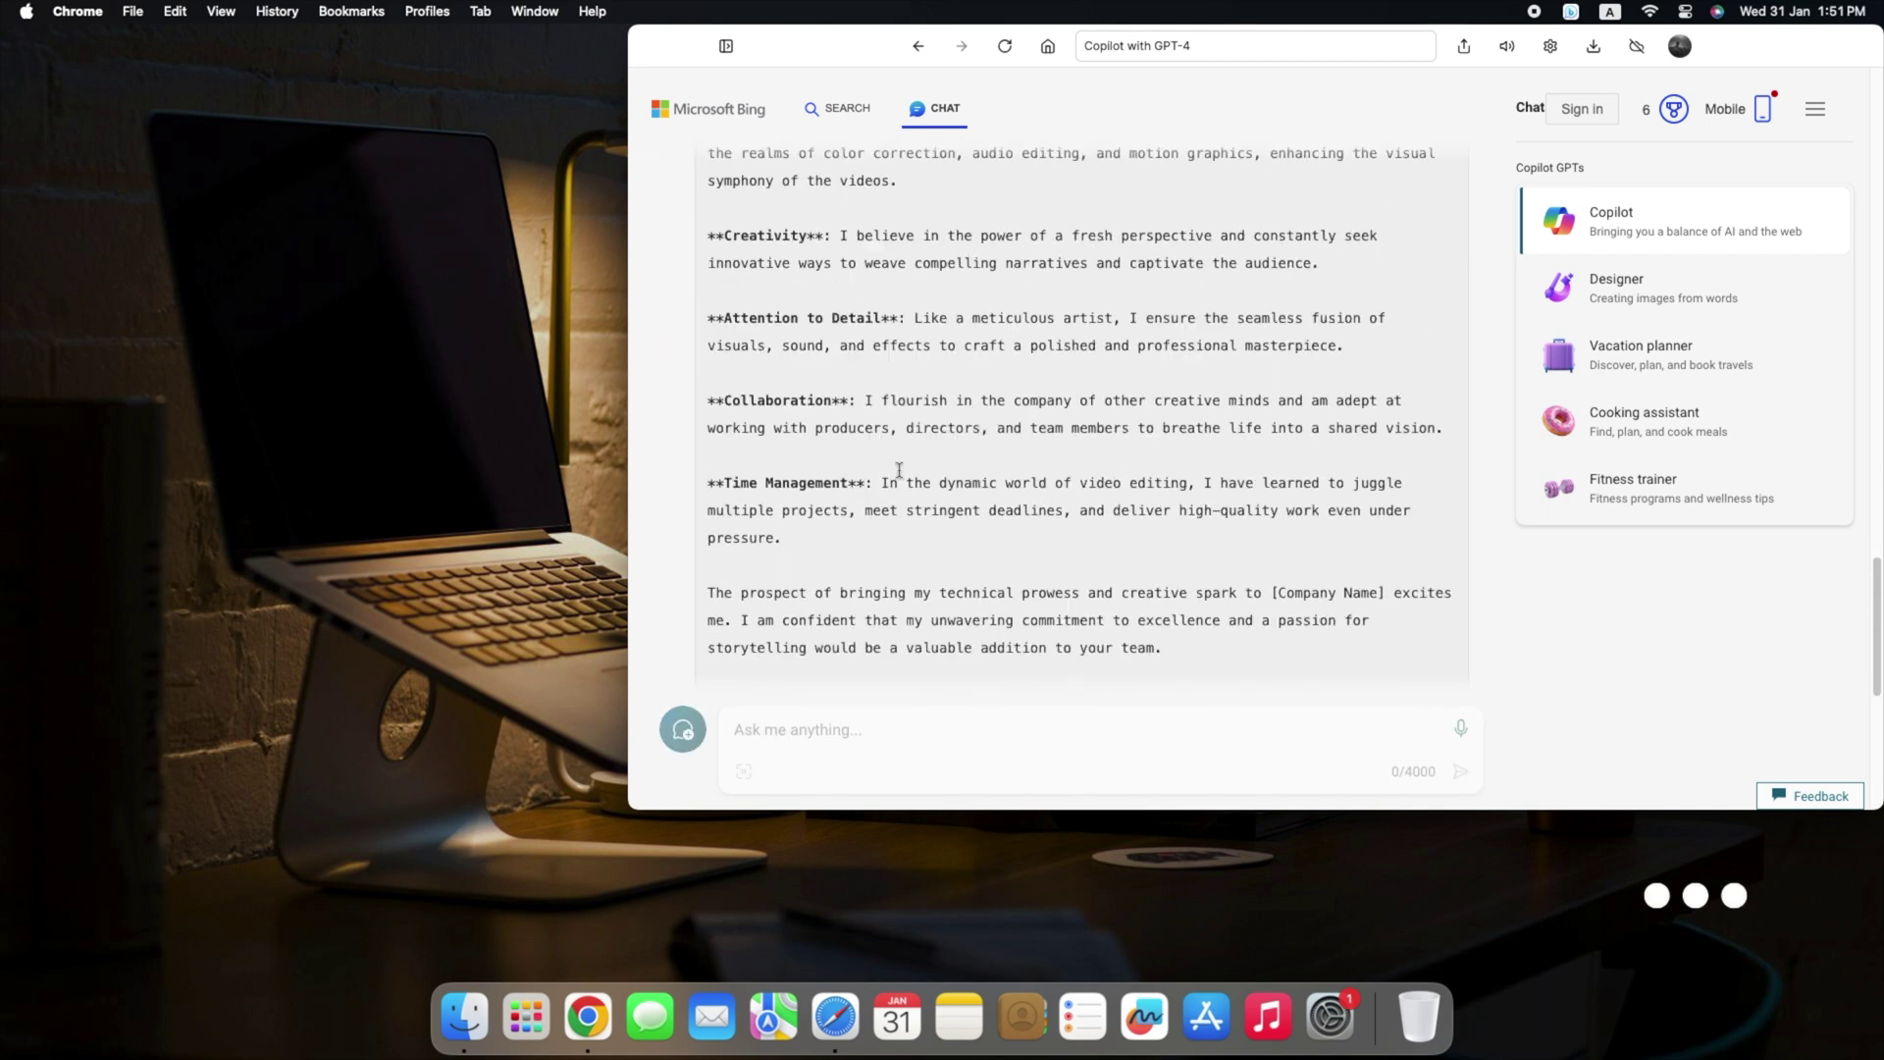
scroll(901, 465, "down", 5)
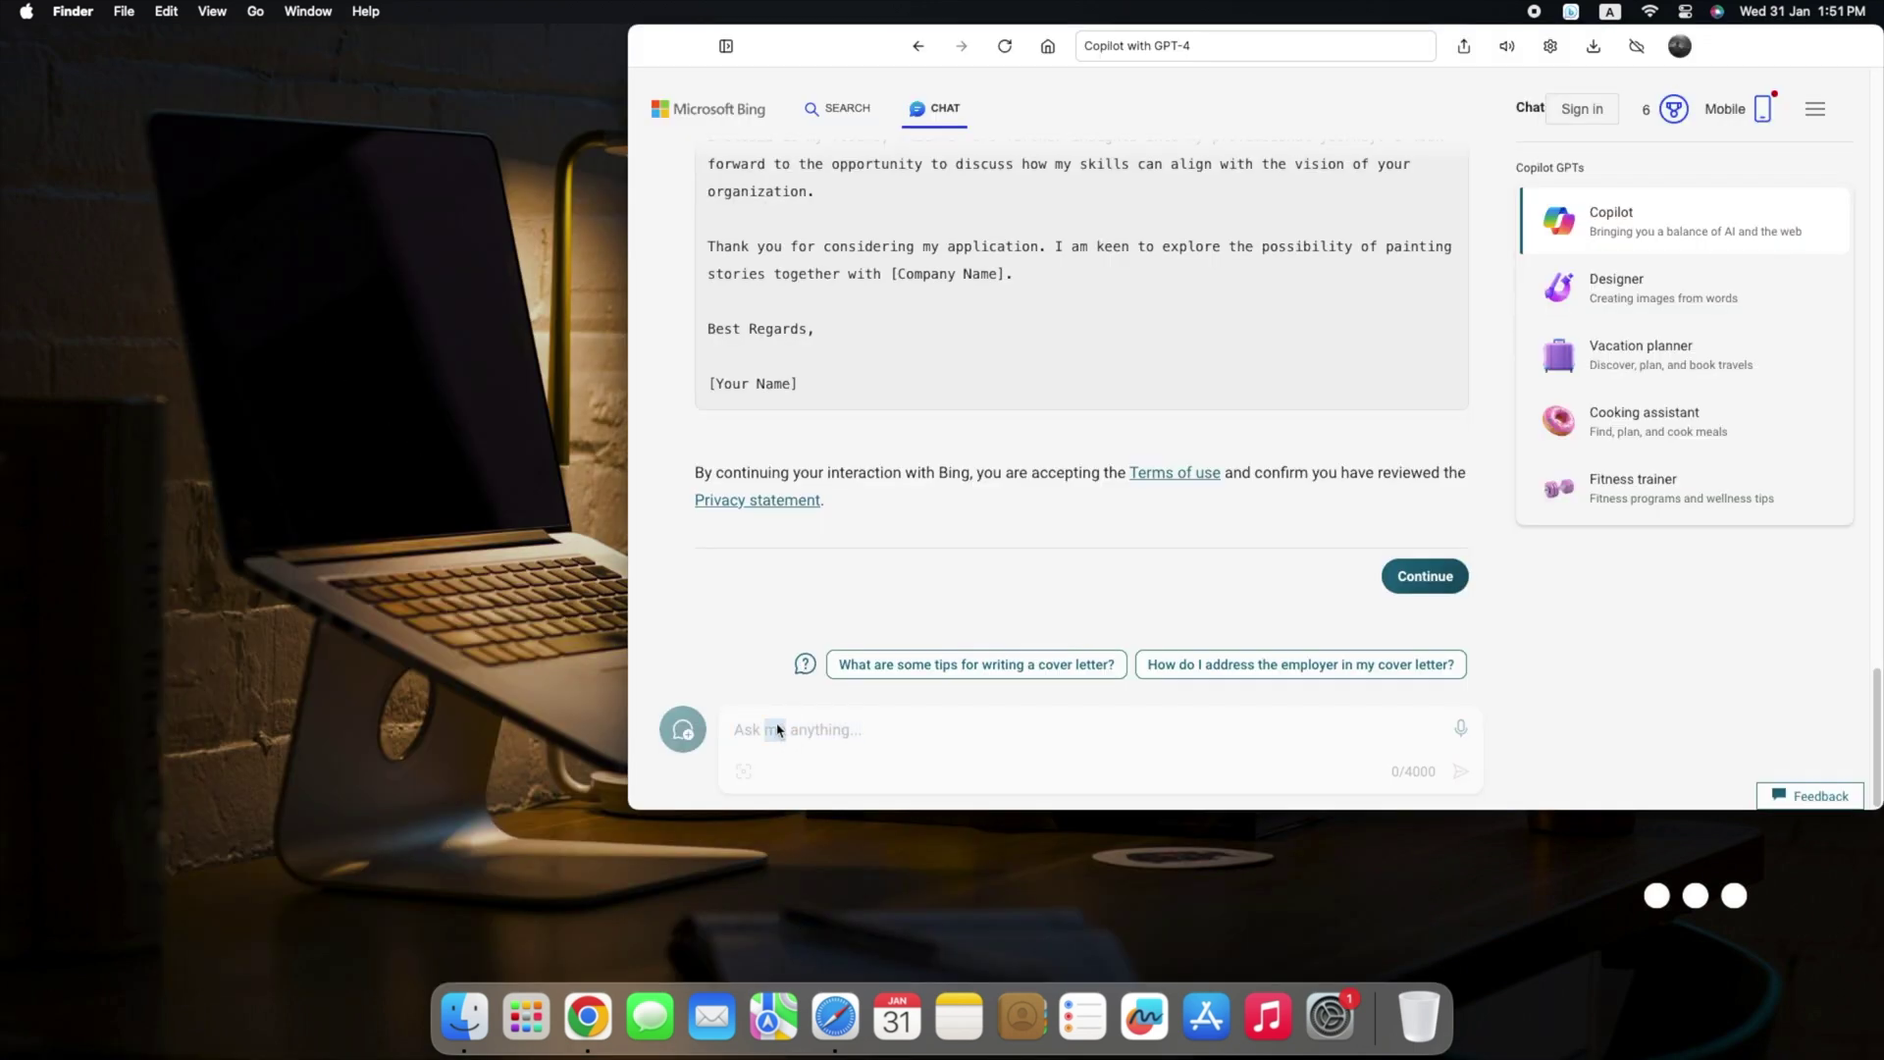
Accept the notice, send the MacRumors iPhone 16 summarize request, then choose the Designer assistant.
left_click(778, 731)
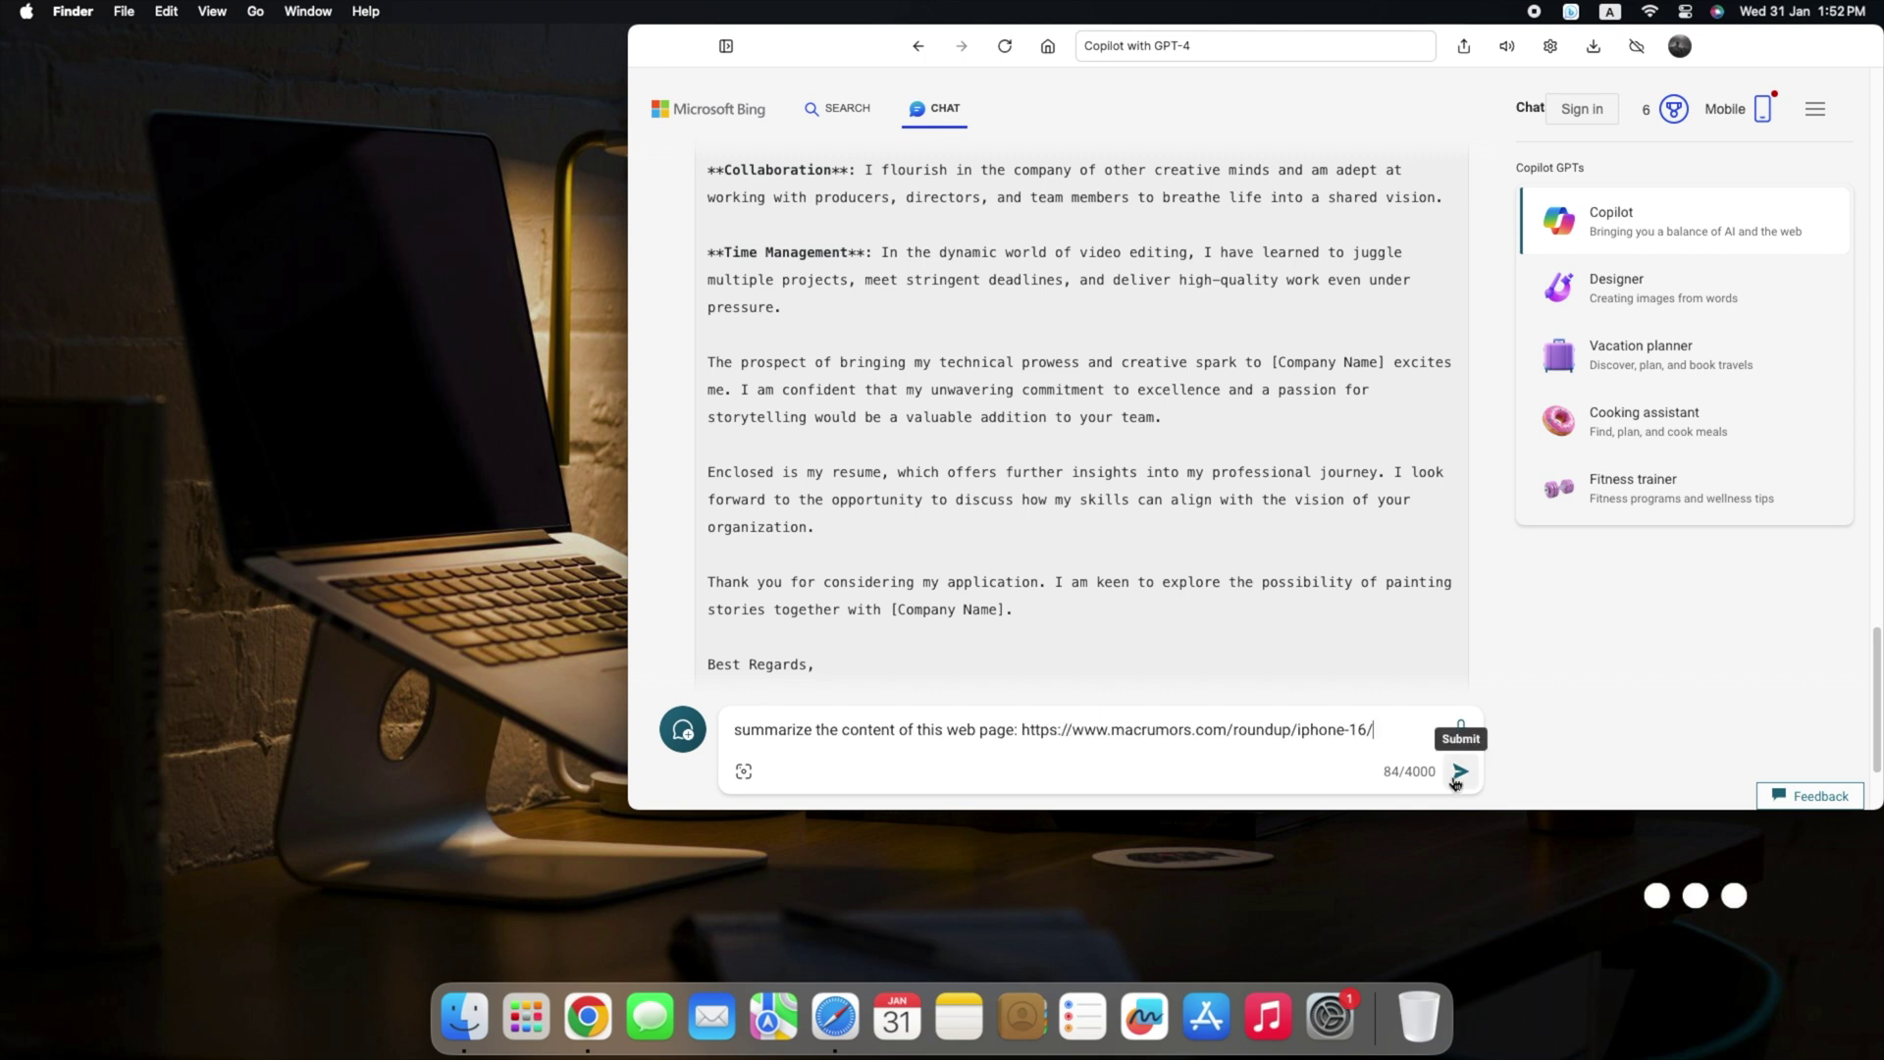
left_click(1458, 771)
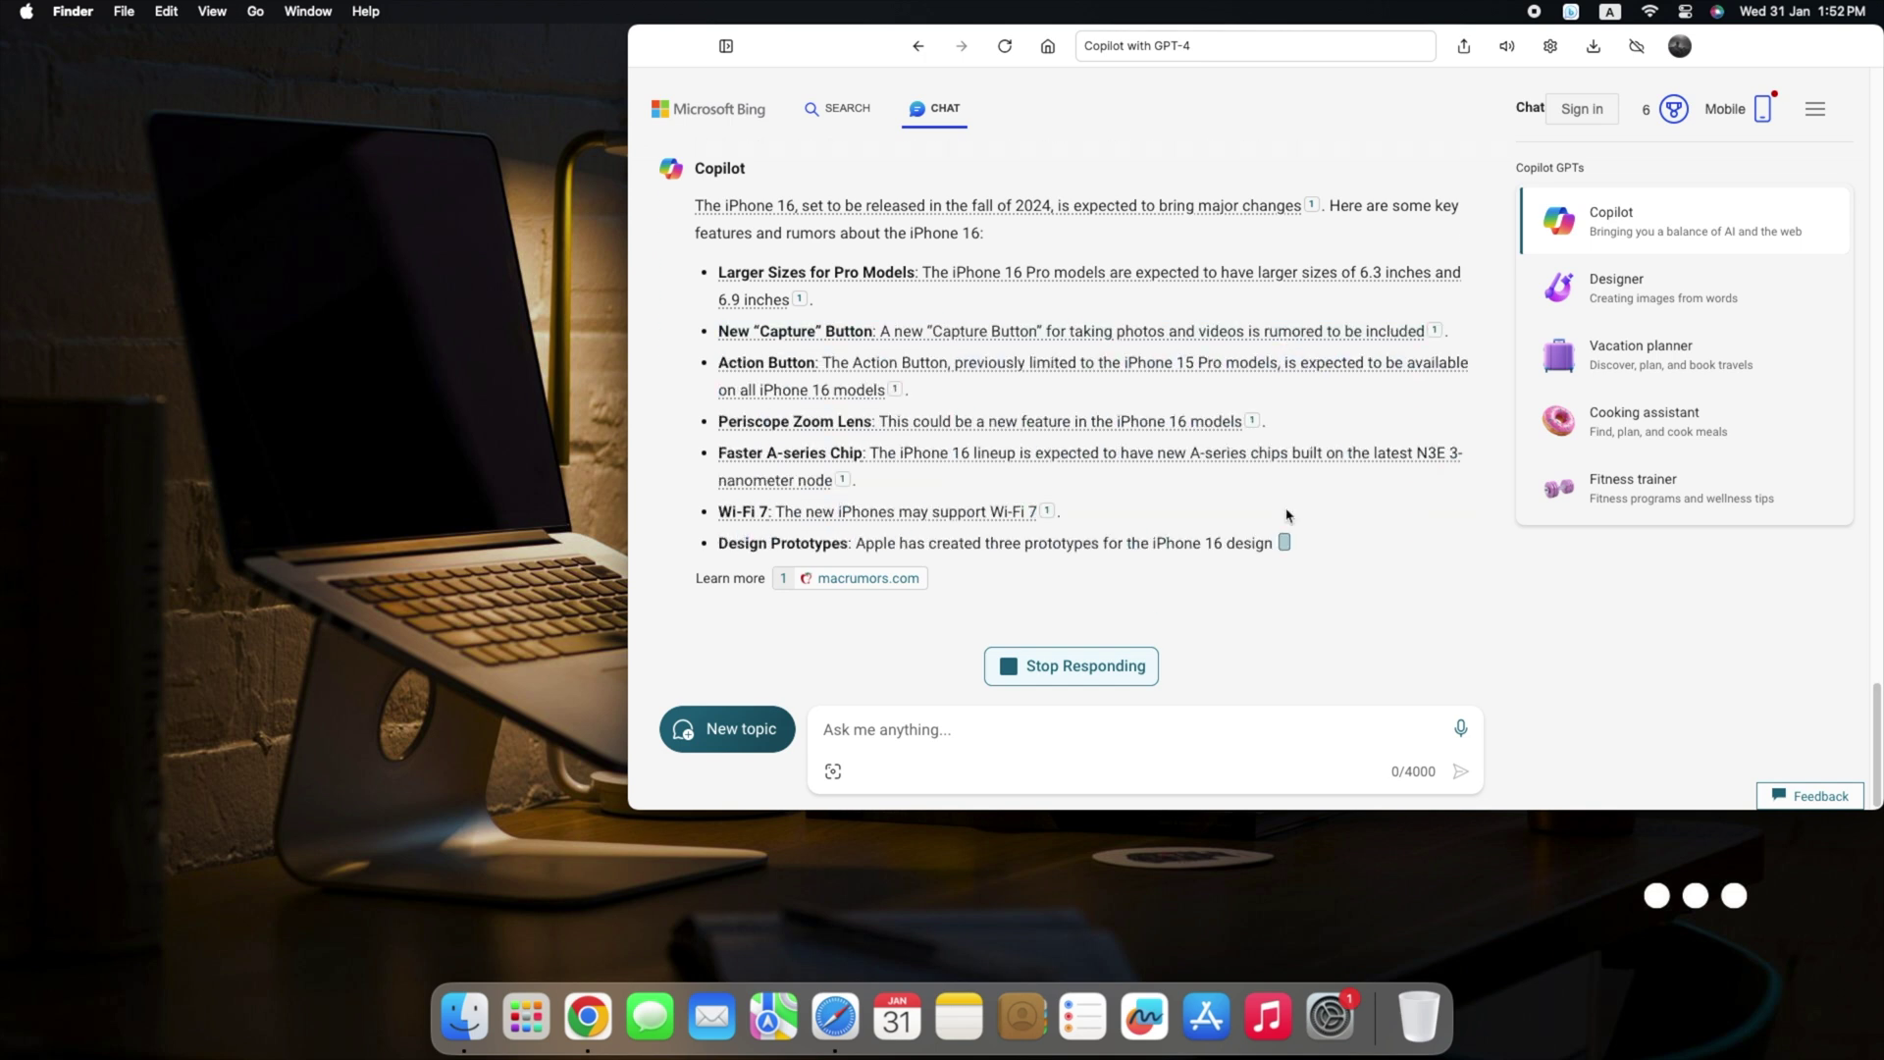
scroll(1287, 515, "up", 3)
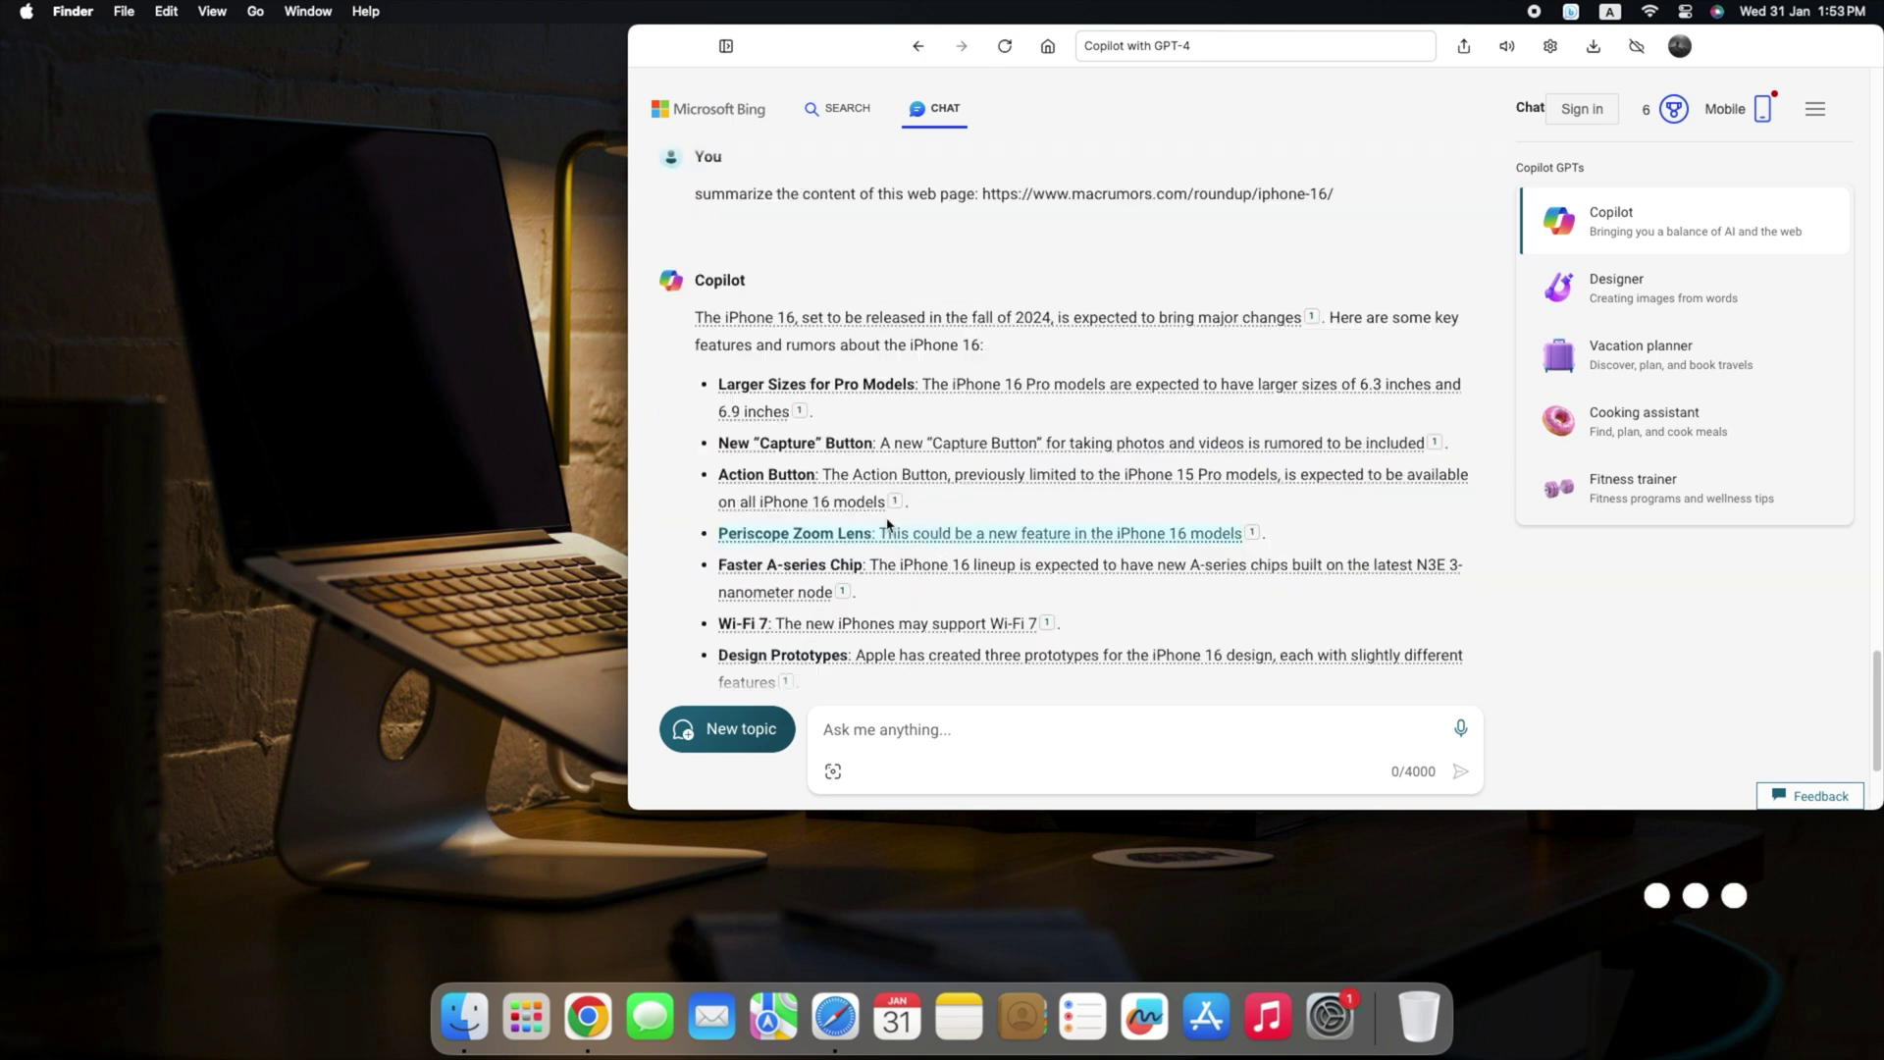
scroll(1288, 515, "down", 3)
left_click(1608, 297)
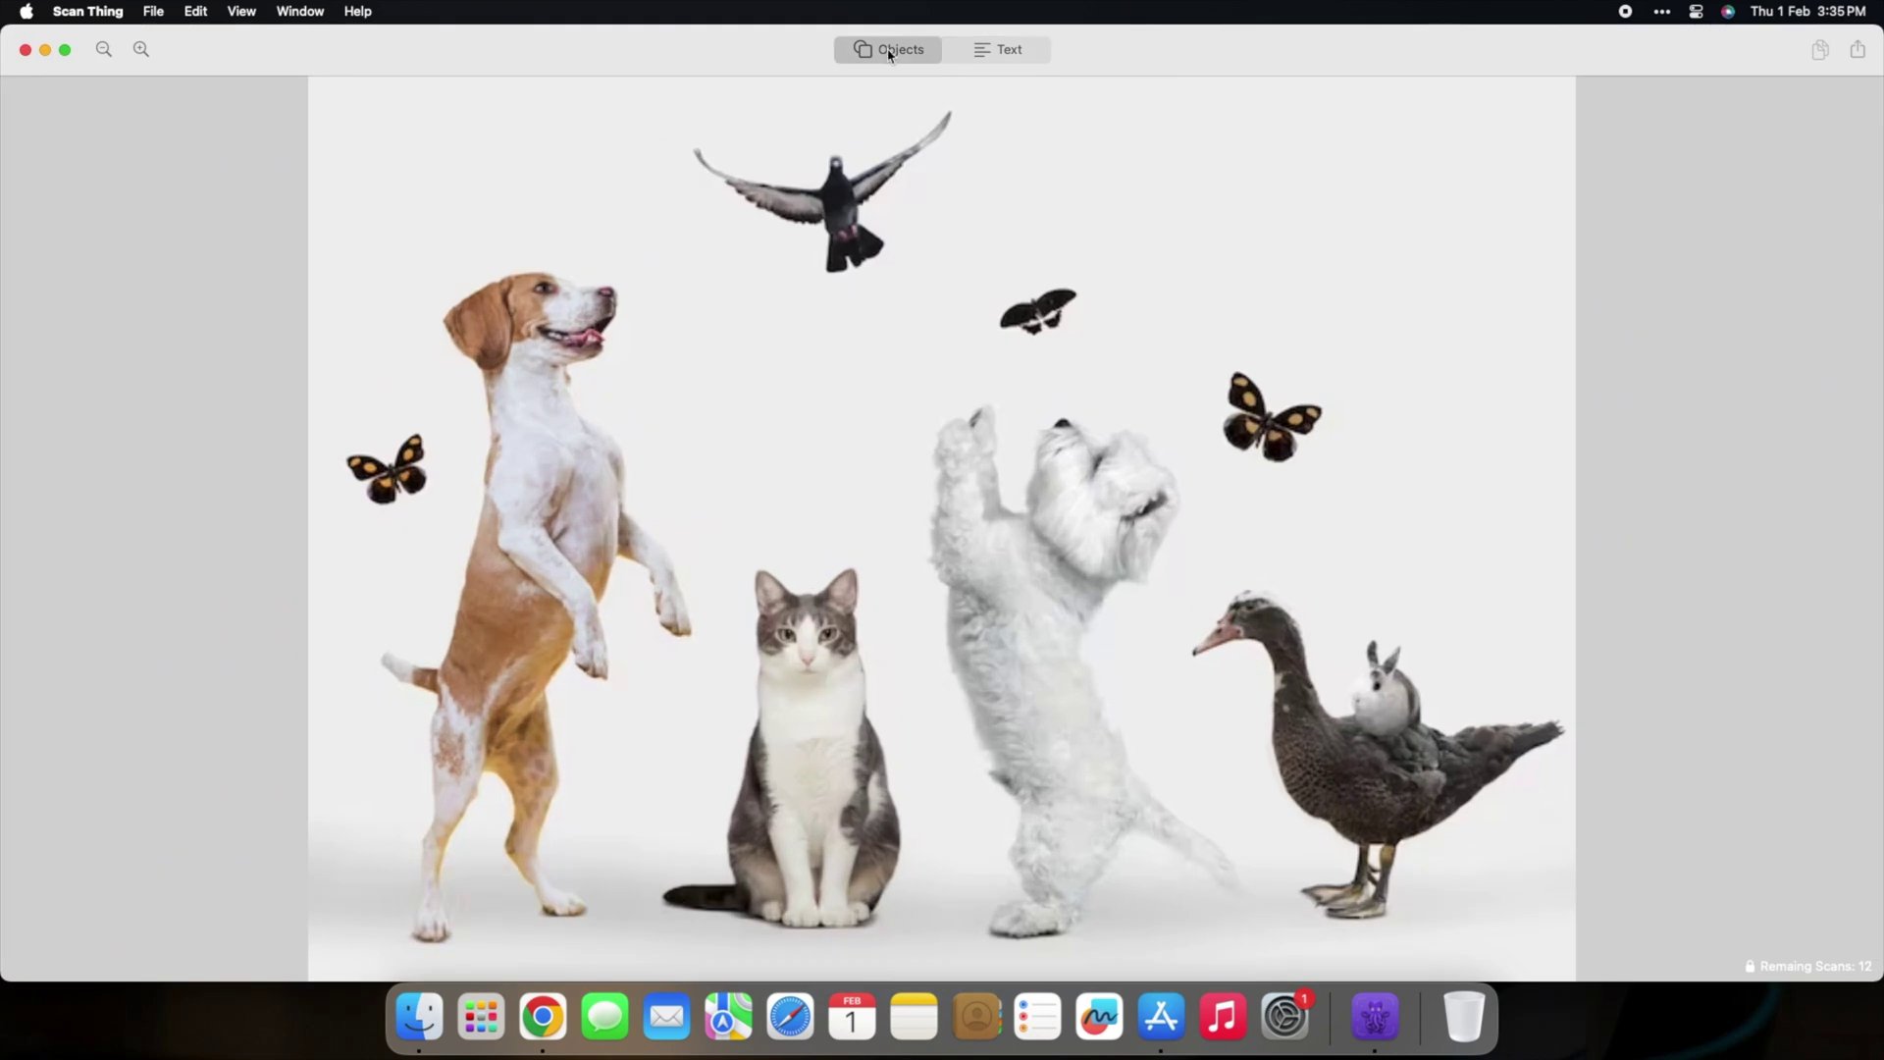
Maximize ScanThing and load the puppy garden photo to cut out the dog.
left_click(149, 15)
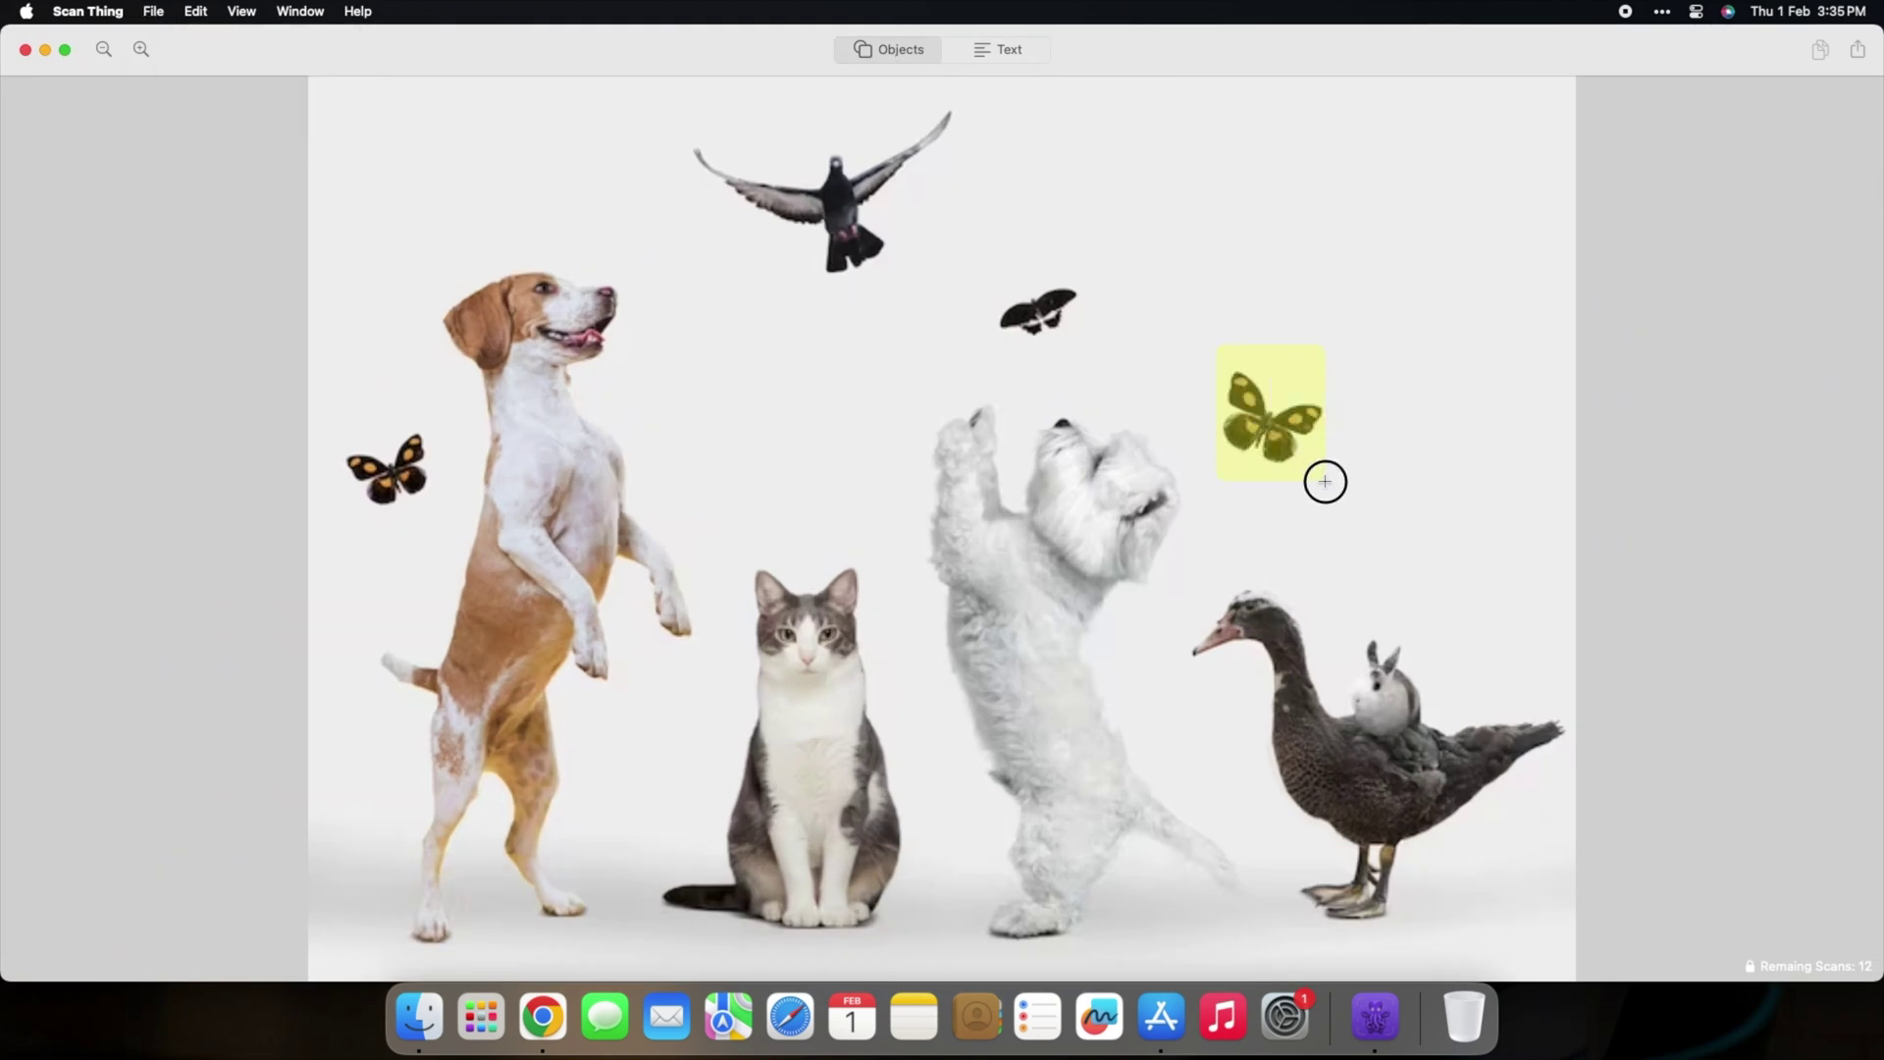
left_click(1292, 443)
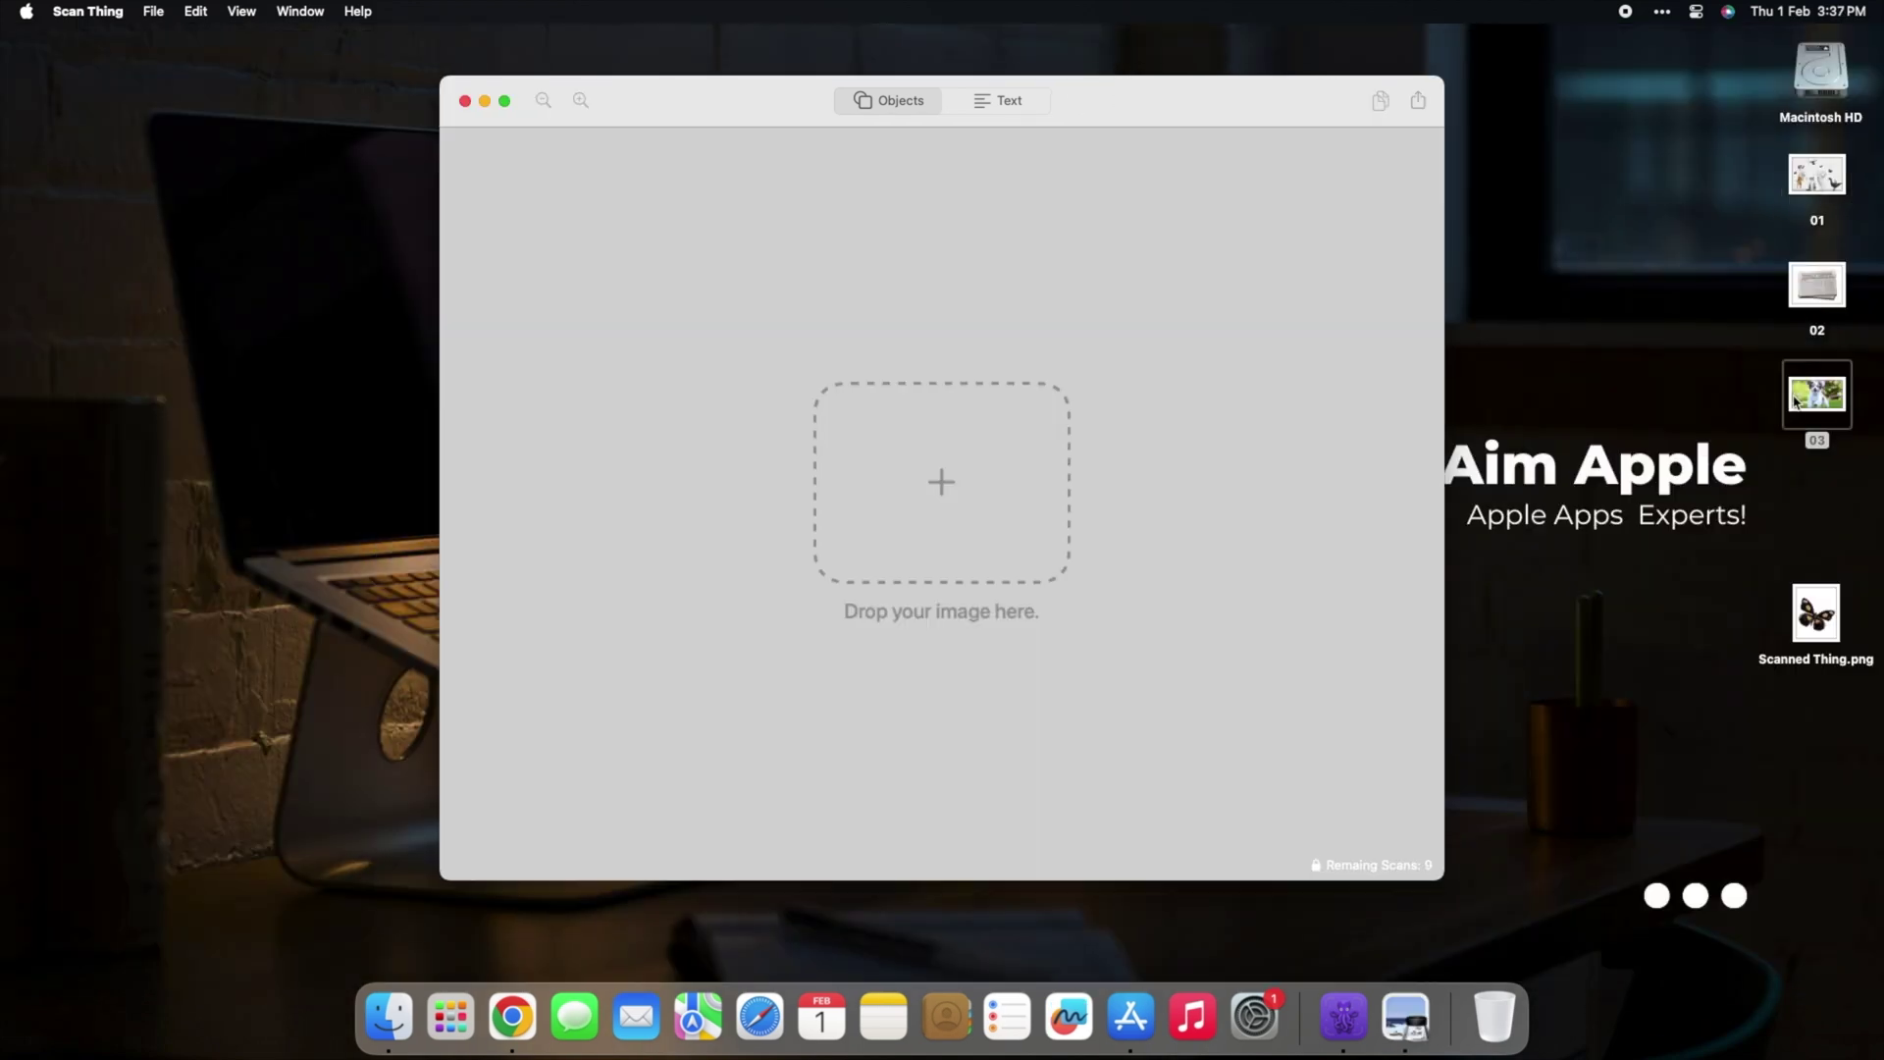
mouse_move(691, 223)
left_mouse_down()
mouse_move(1184, 812)
mouse_move(1188, 789)
left_mouse_up()
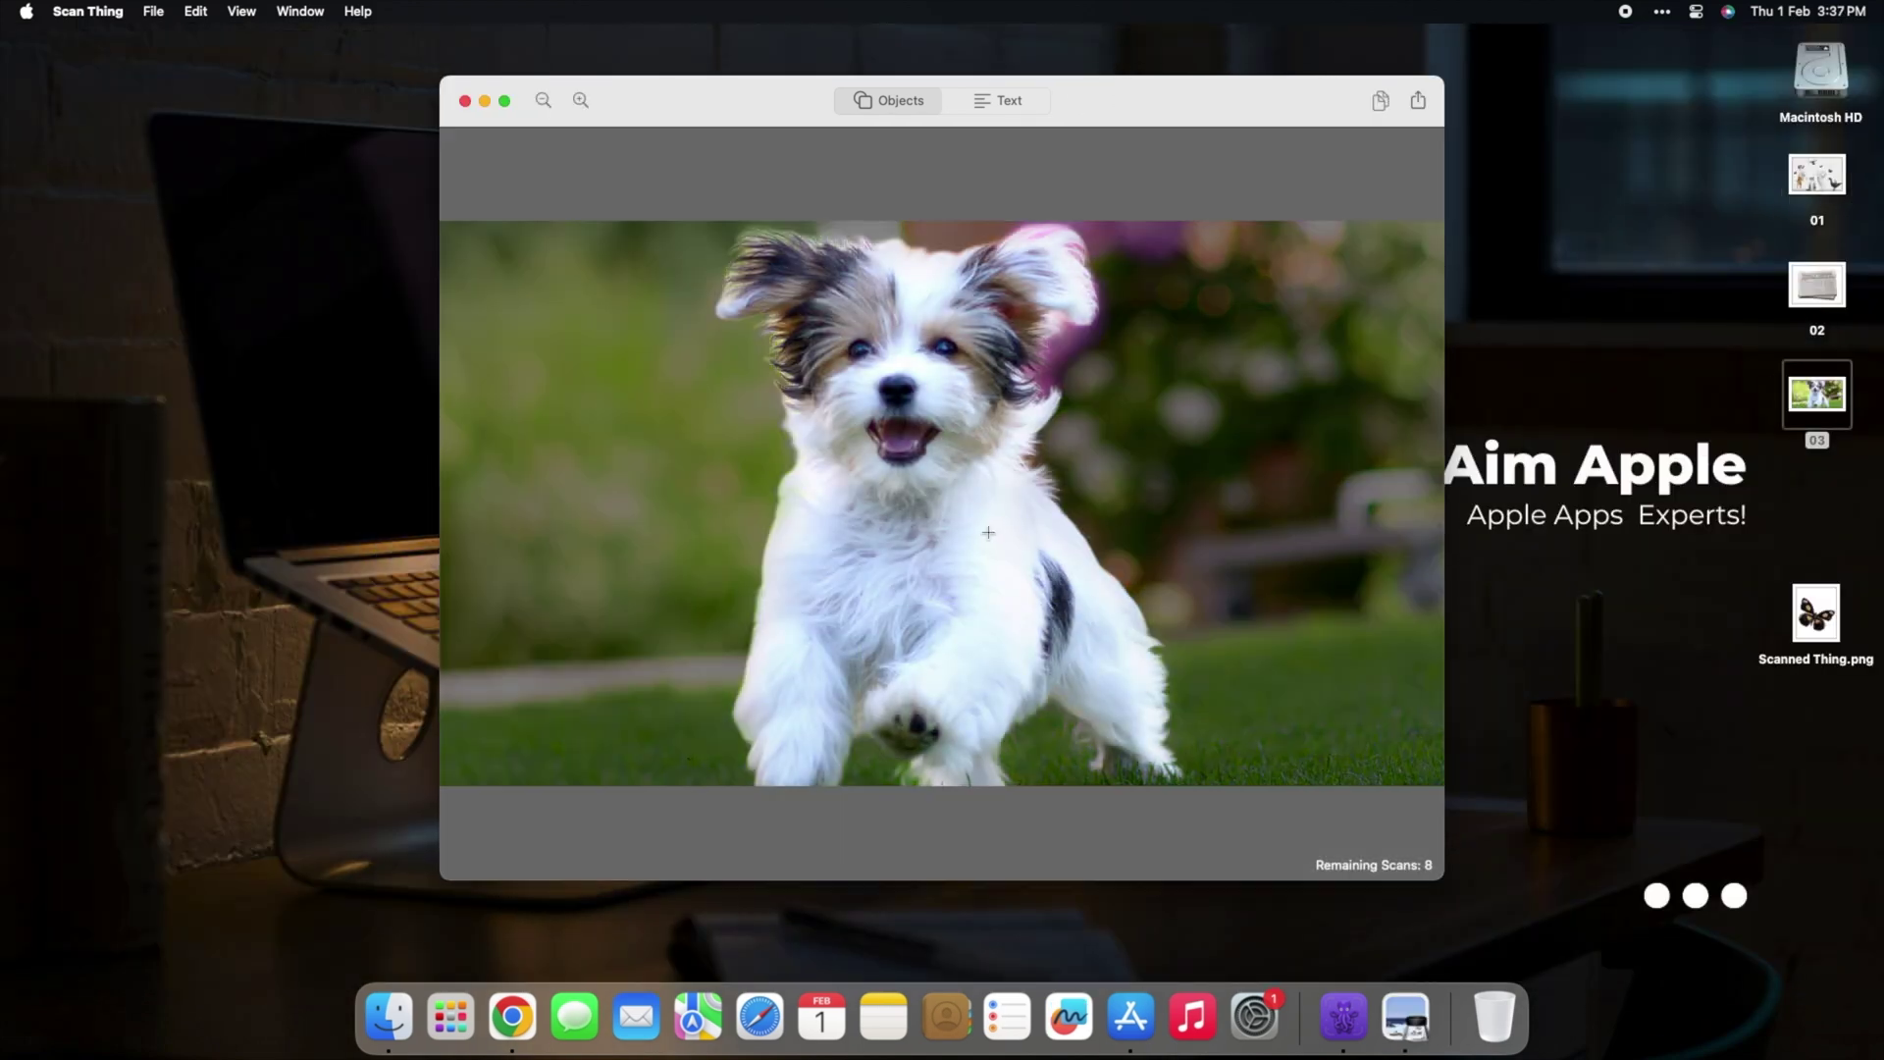
Save the cutout as Scanned Thing.png, replacing the old file, and view it in Preview.
left_click(153, 12)
left_click(192, 126)
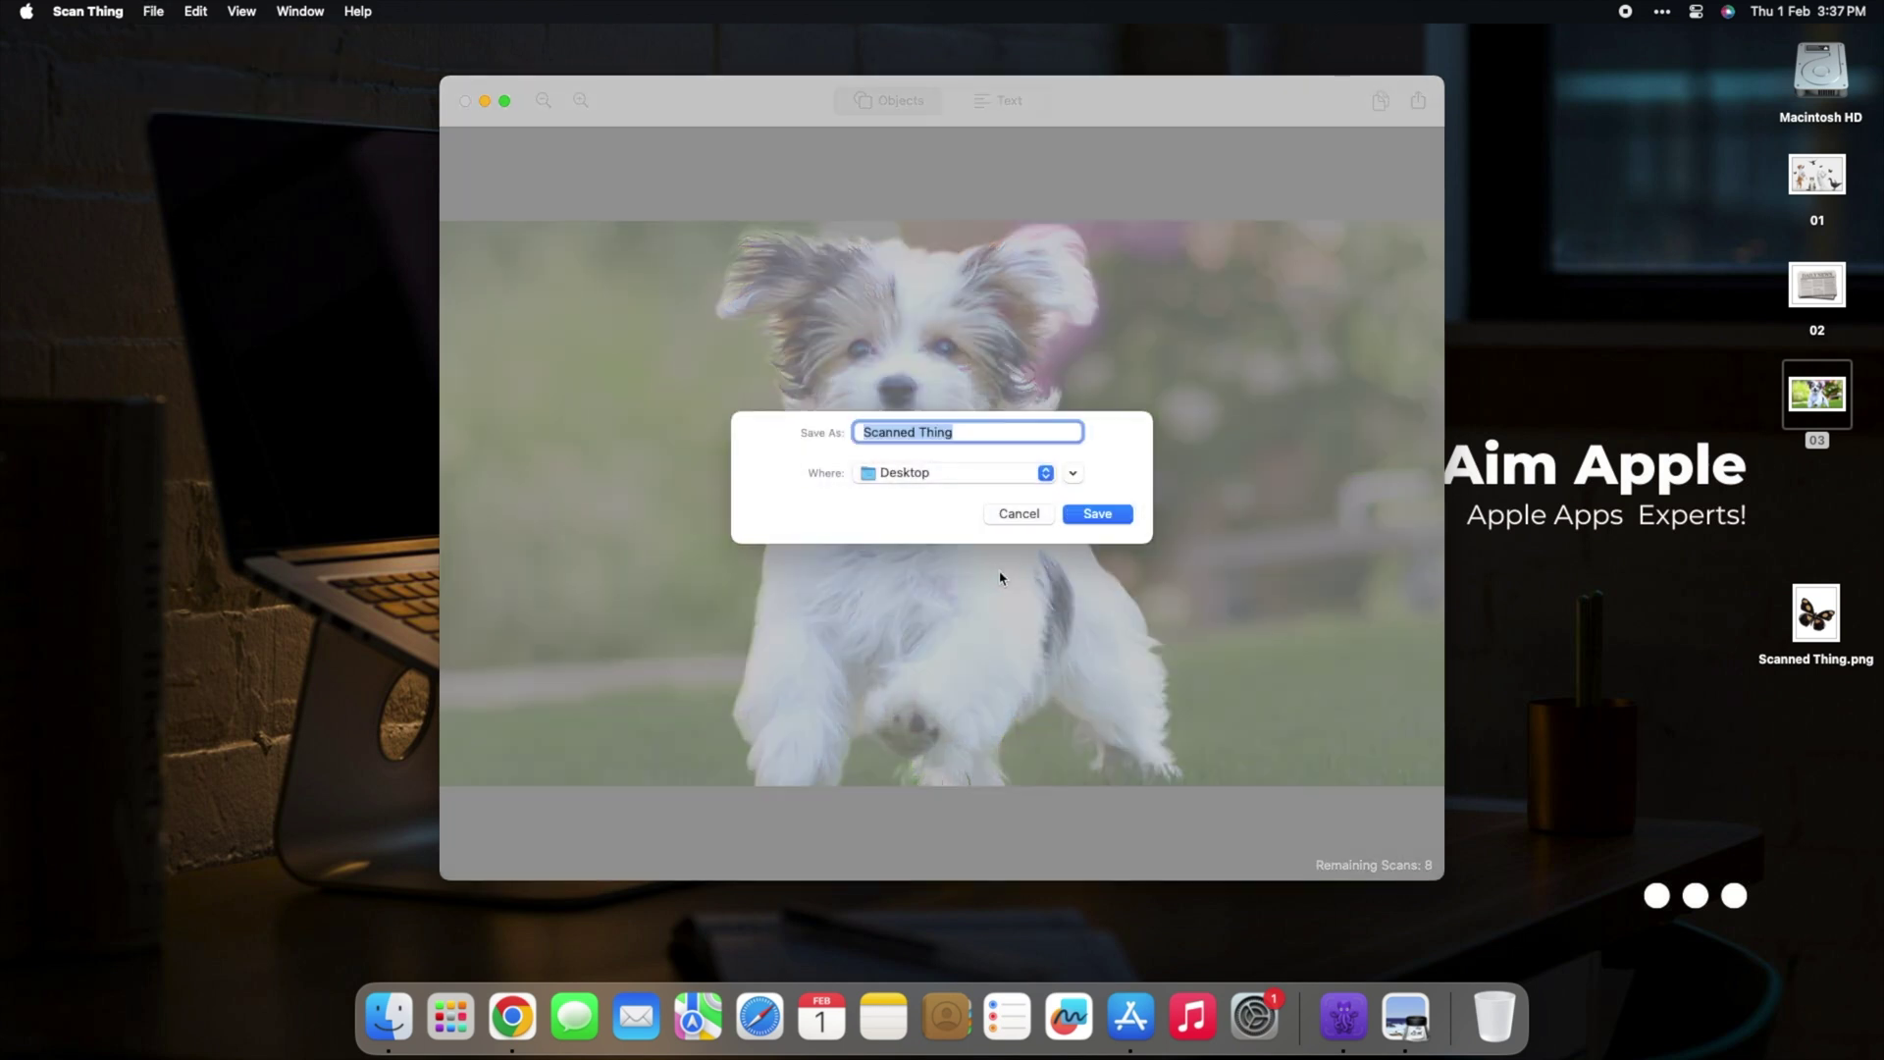
left_click(1097, 516)
left_click(1015, 590)
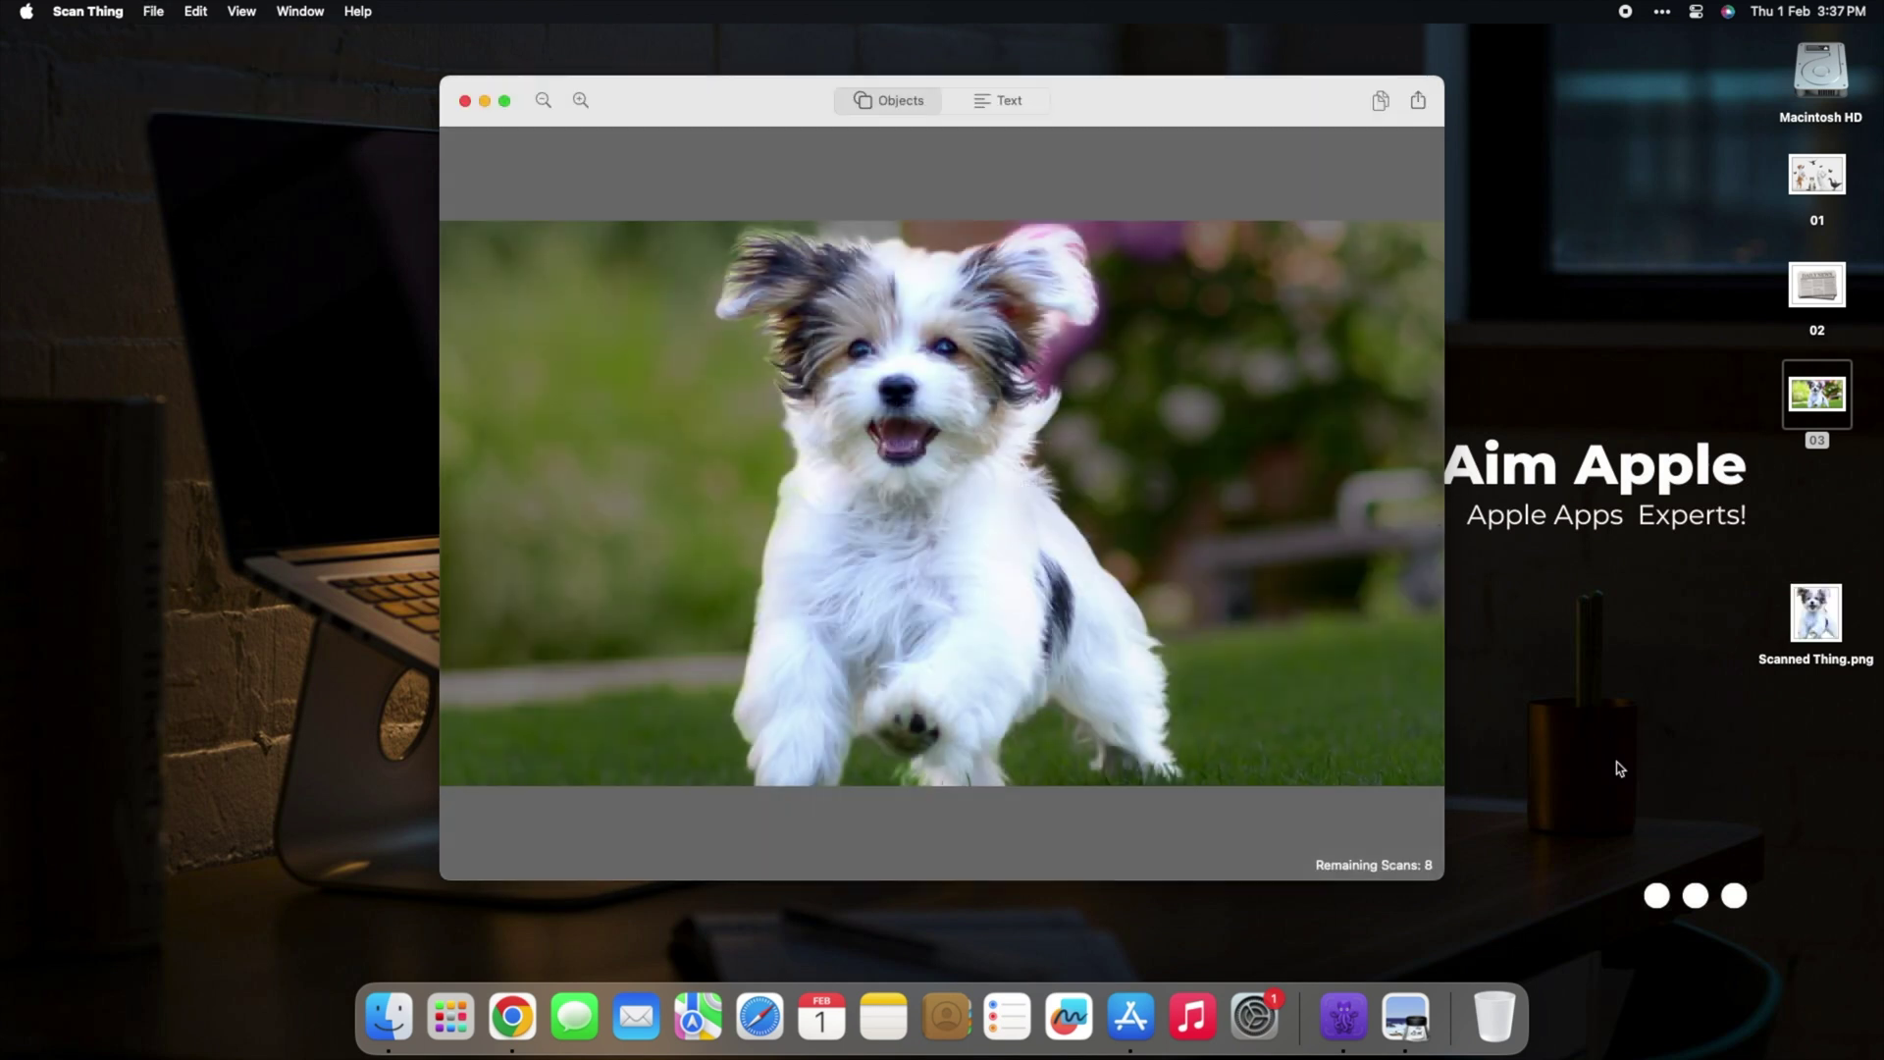
double_click(1823, 630)
left_click_drag(314, 82, 829, 87)
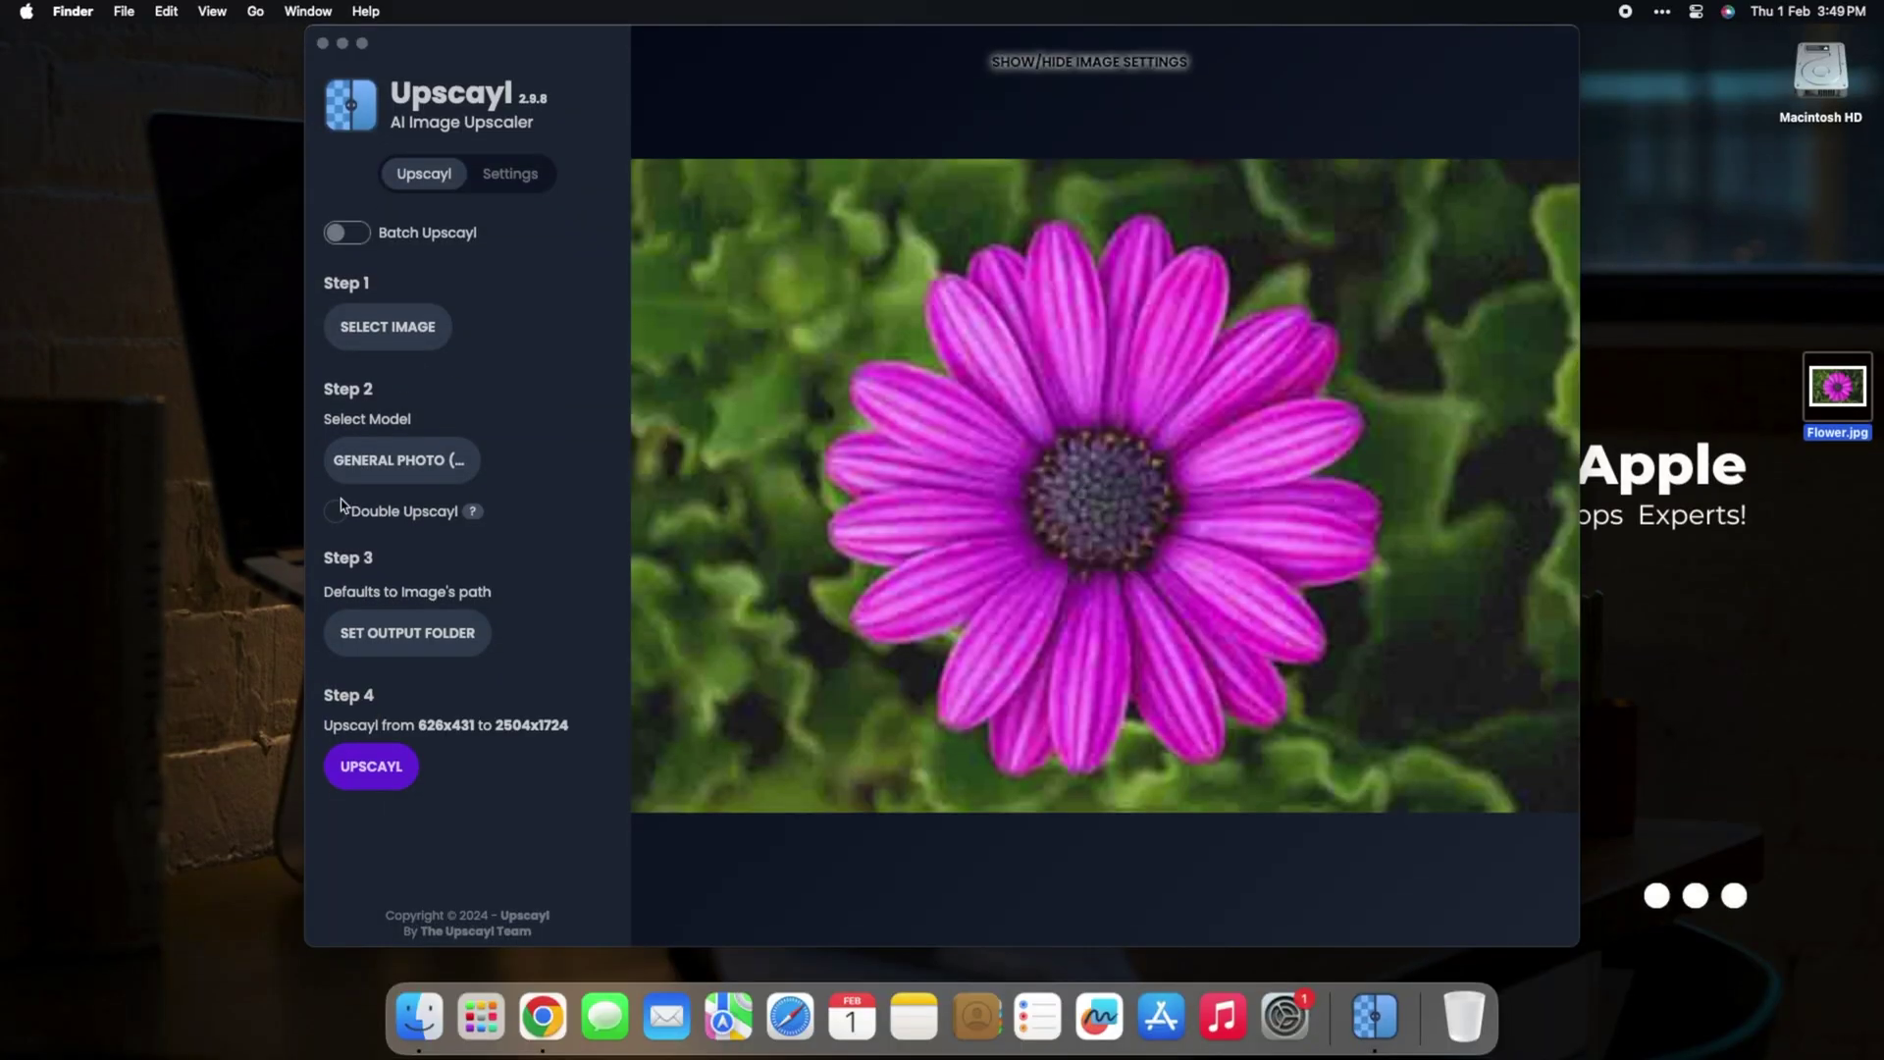
Upscale the flower photo to 10016x6896 with General Photo (Real-ESRGAN), moving the window aside.
left_click(393, 471)
left_click(373, 766)
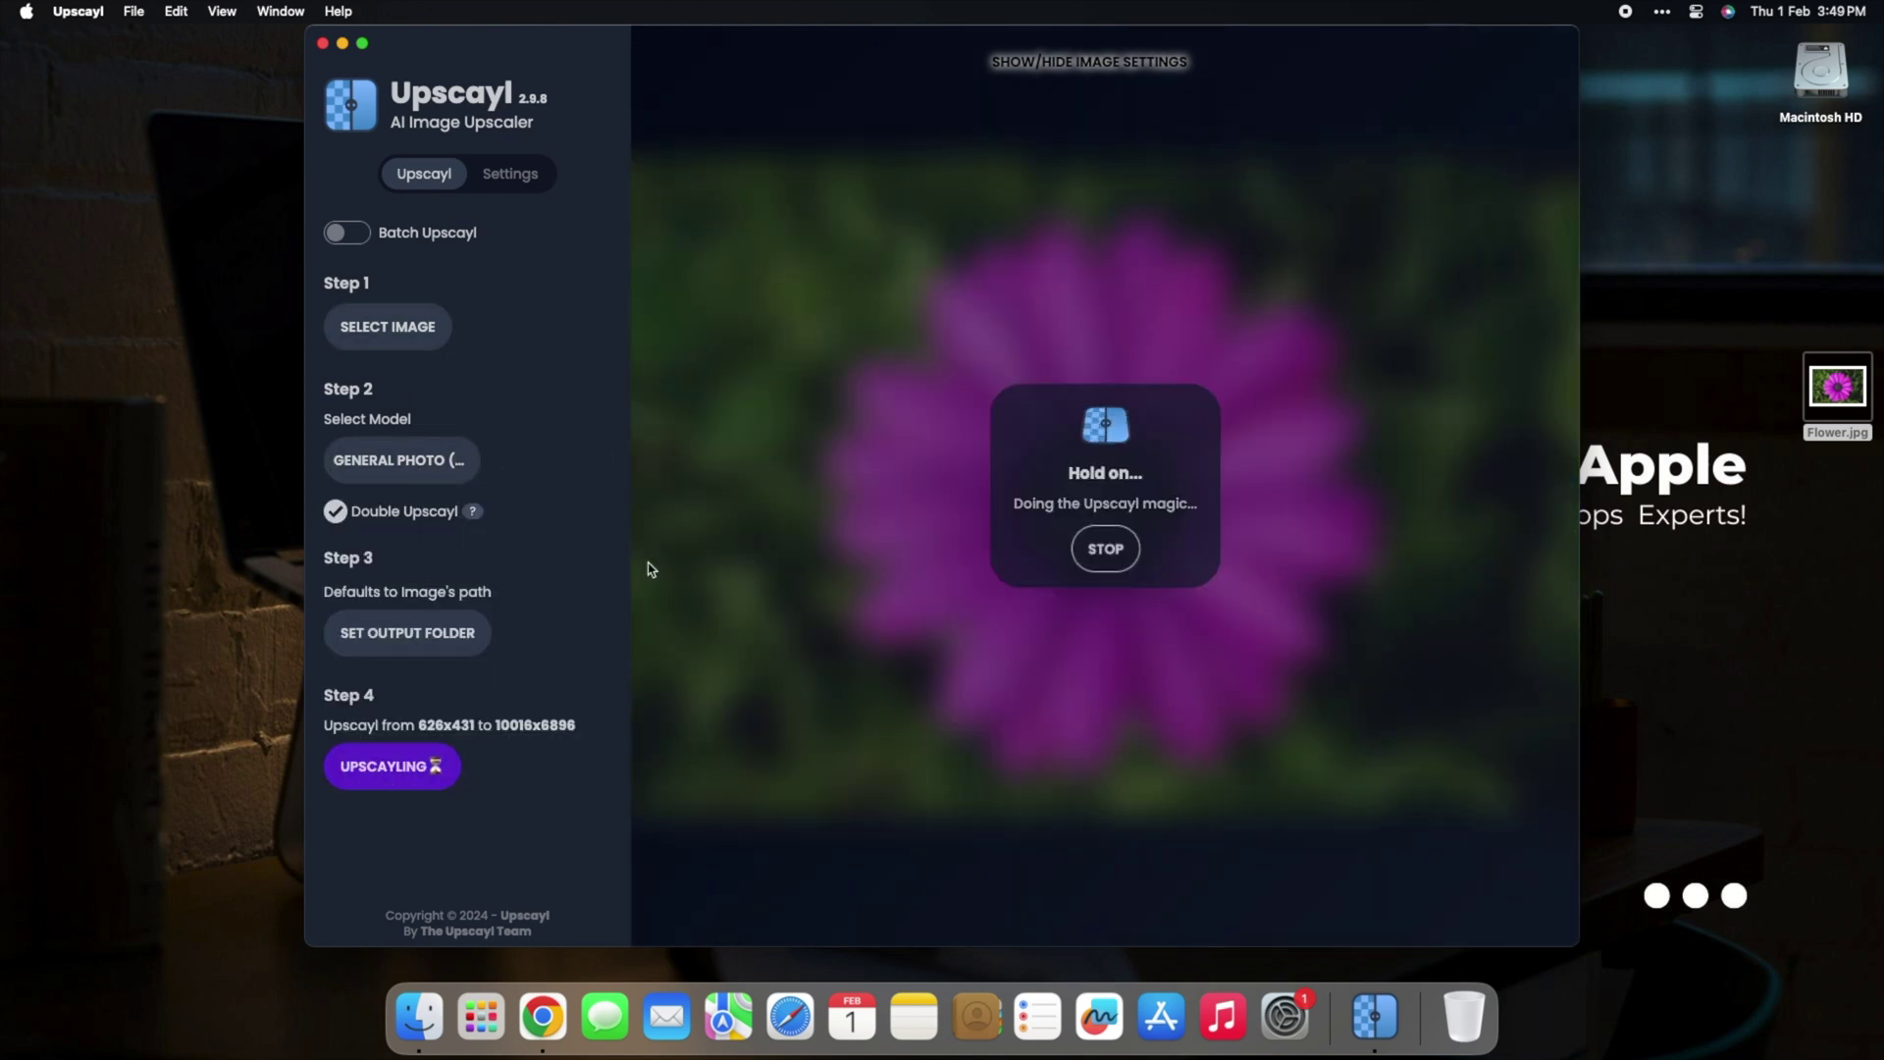
left_click_drag(1296, 45, 1206, 45)
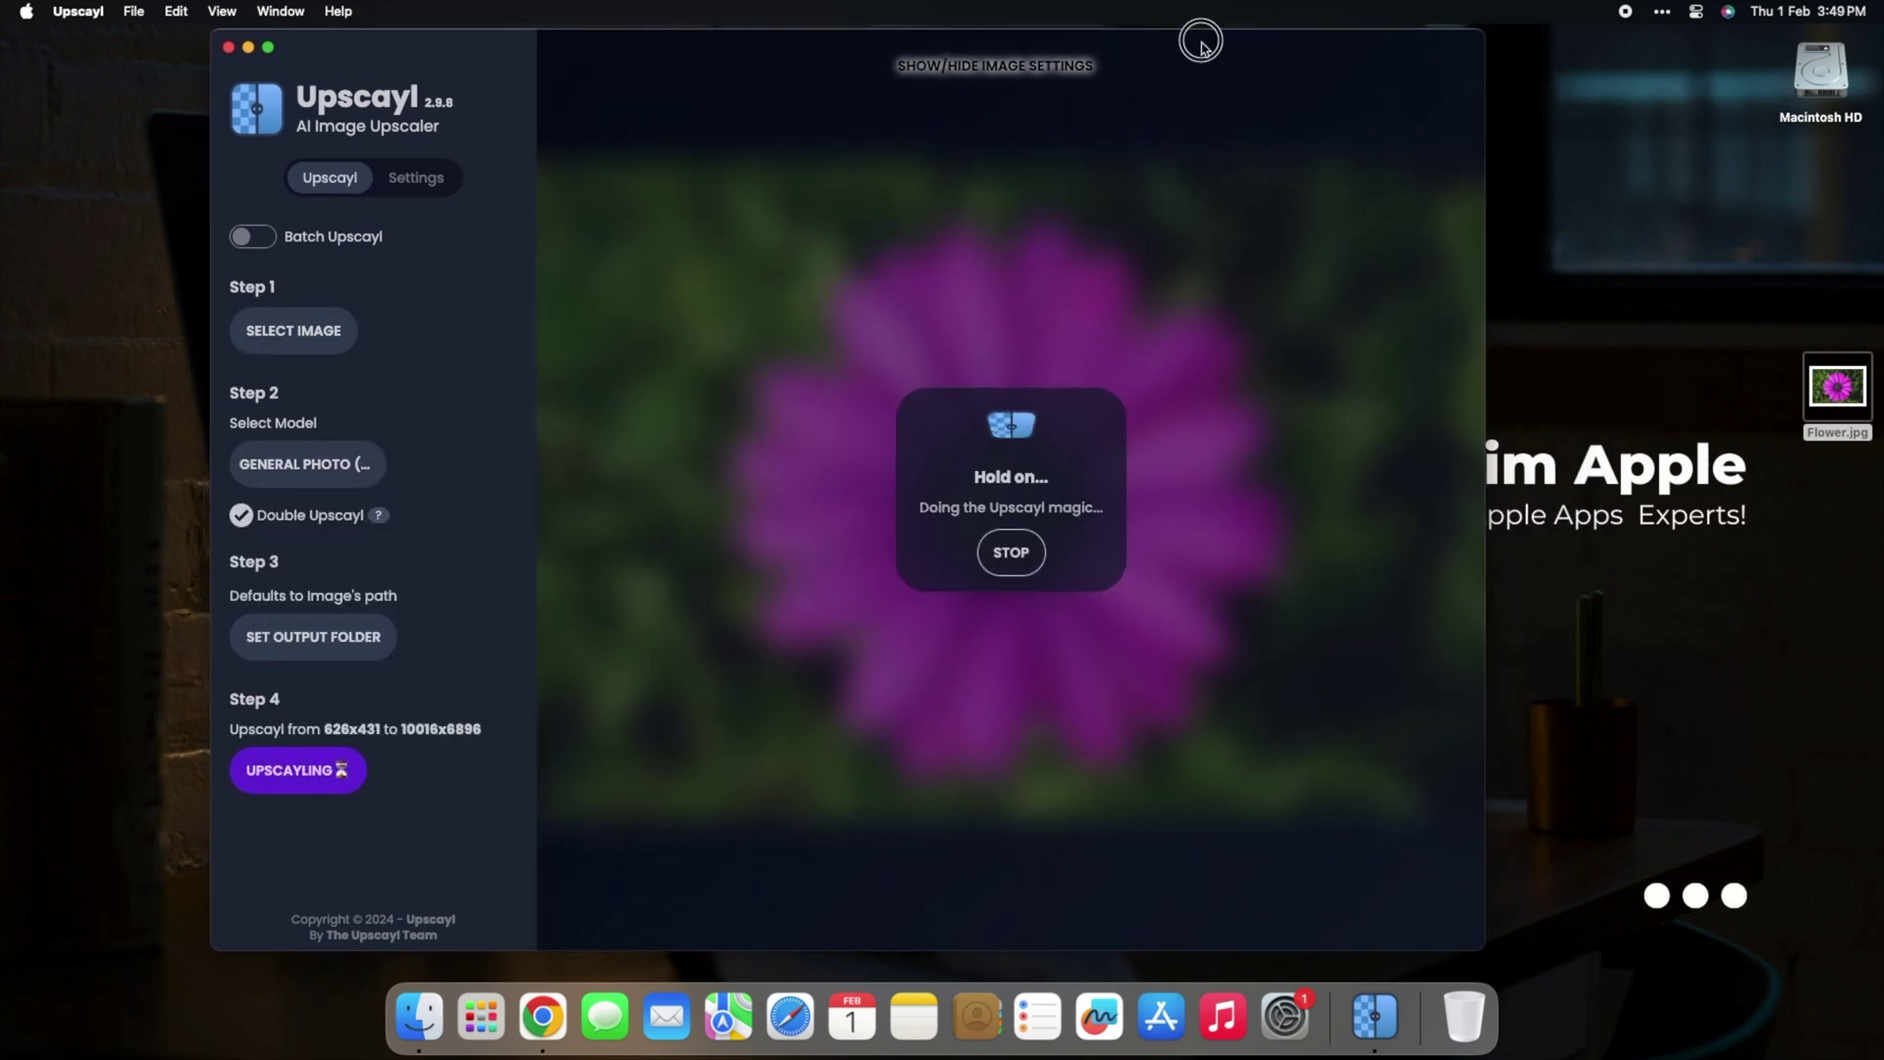
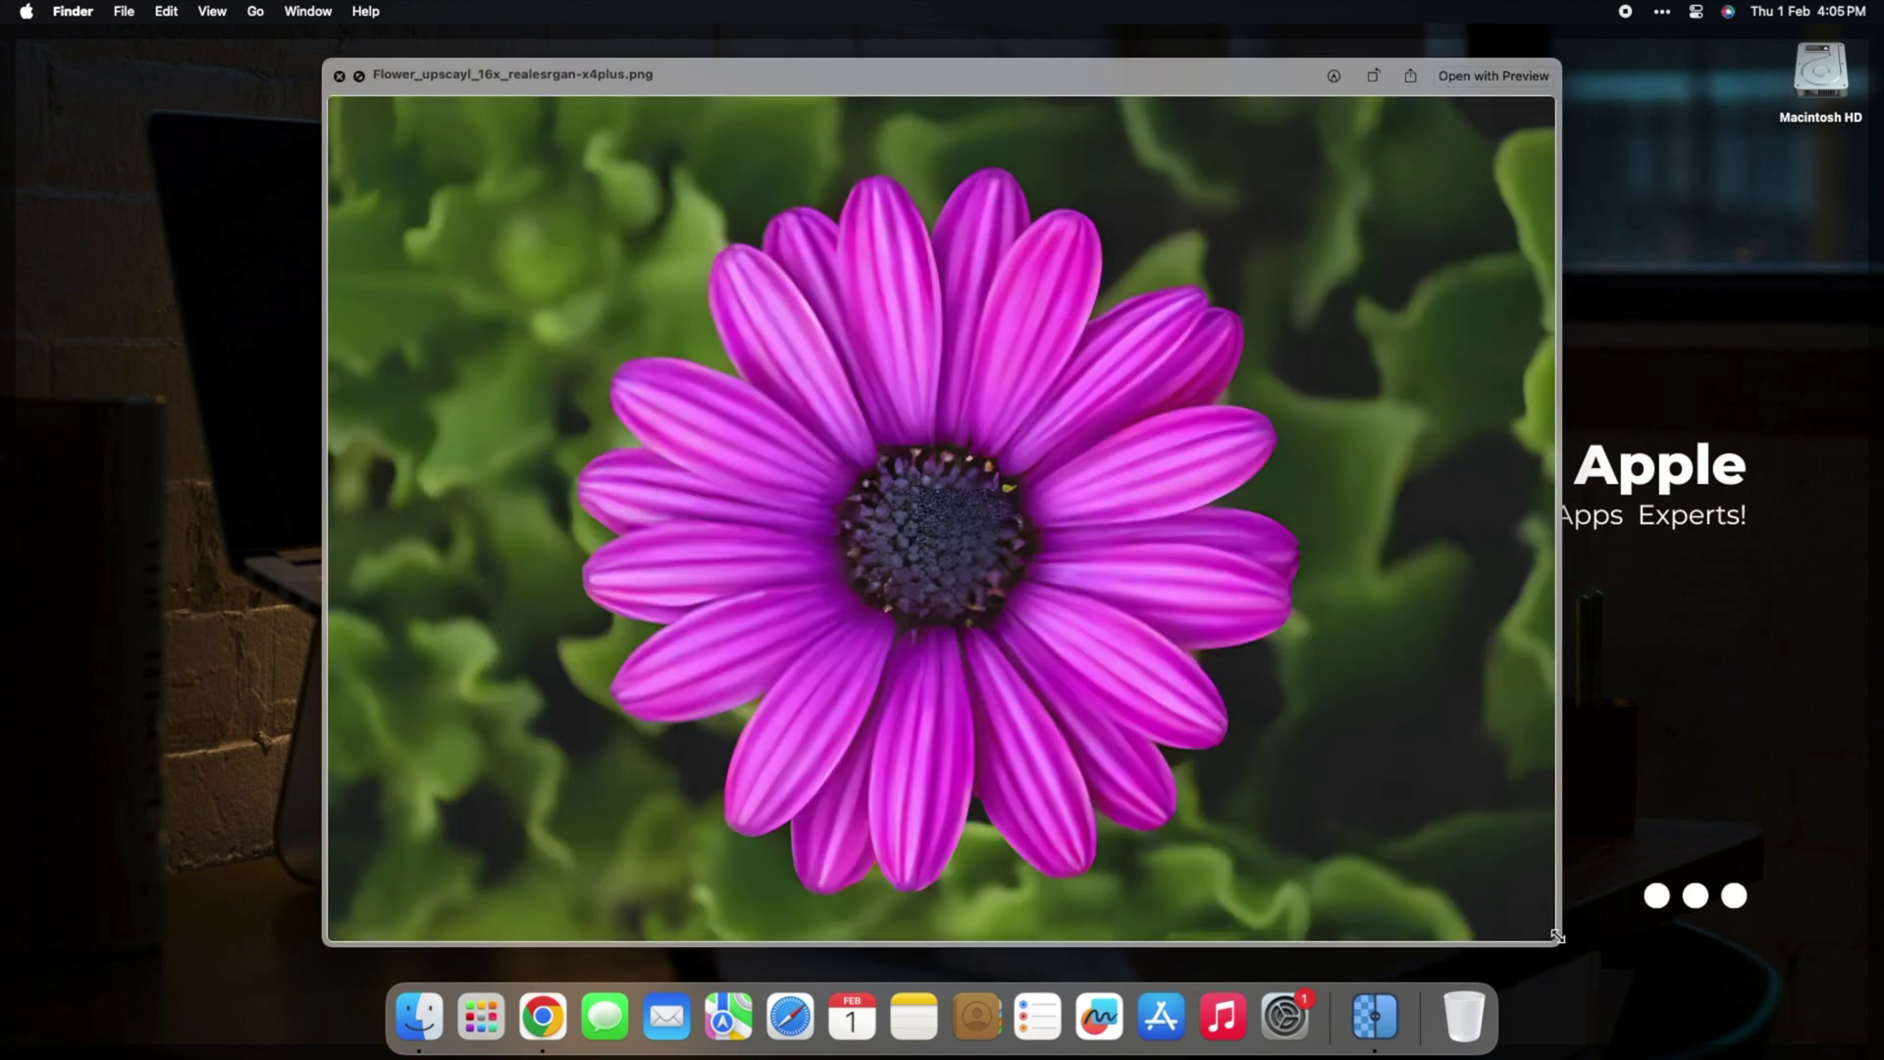
Shrink the upscaled flower Quick Look preview and move it to the desktop's right side.
left_click_drag(1556, 934, 736, 441)
left_click_drag(618, 177, 1200, 316)
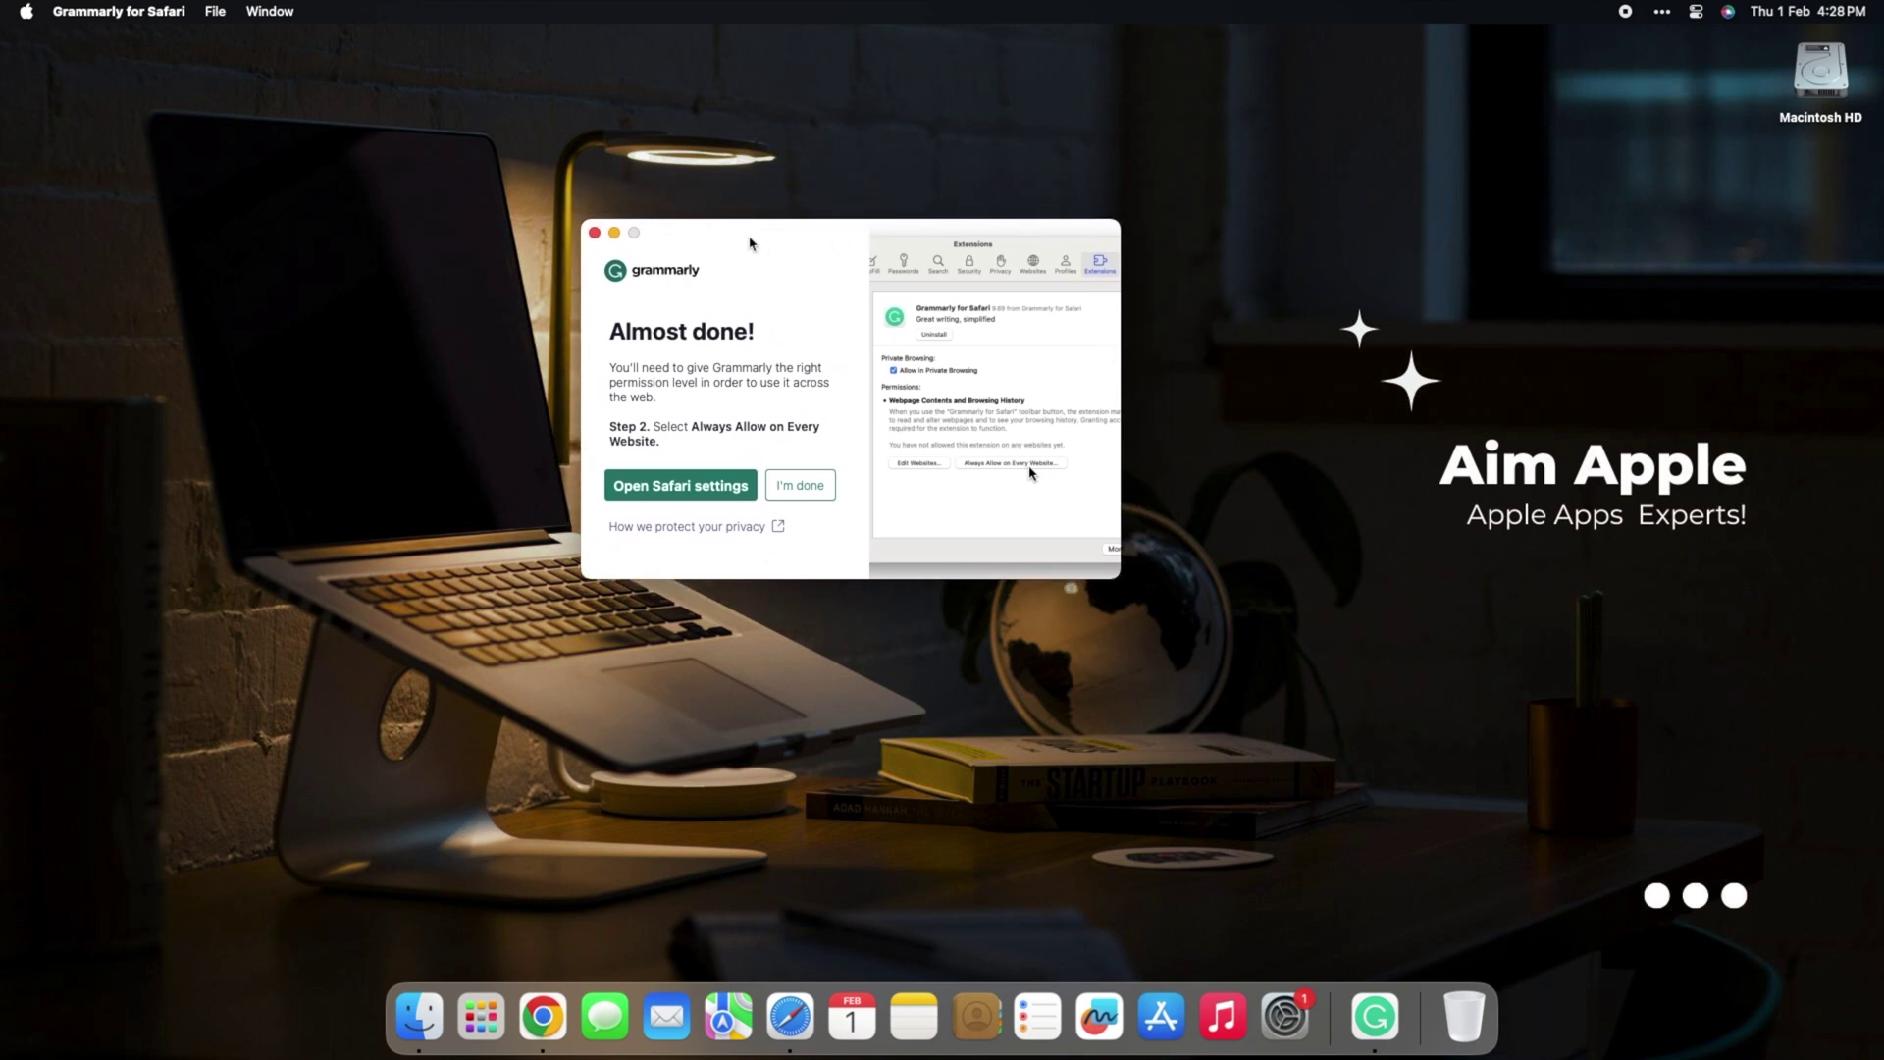
Dismiss the Grammarly setup prompt and accept the inline fix of 'arong' to 'a strong'.
left_click(595, 233)
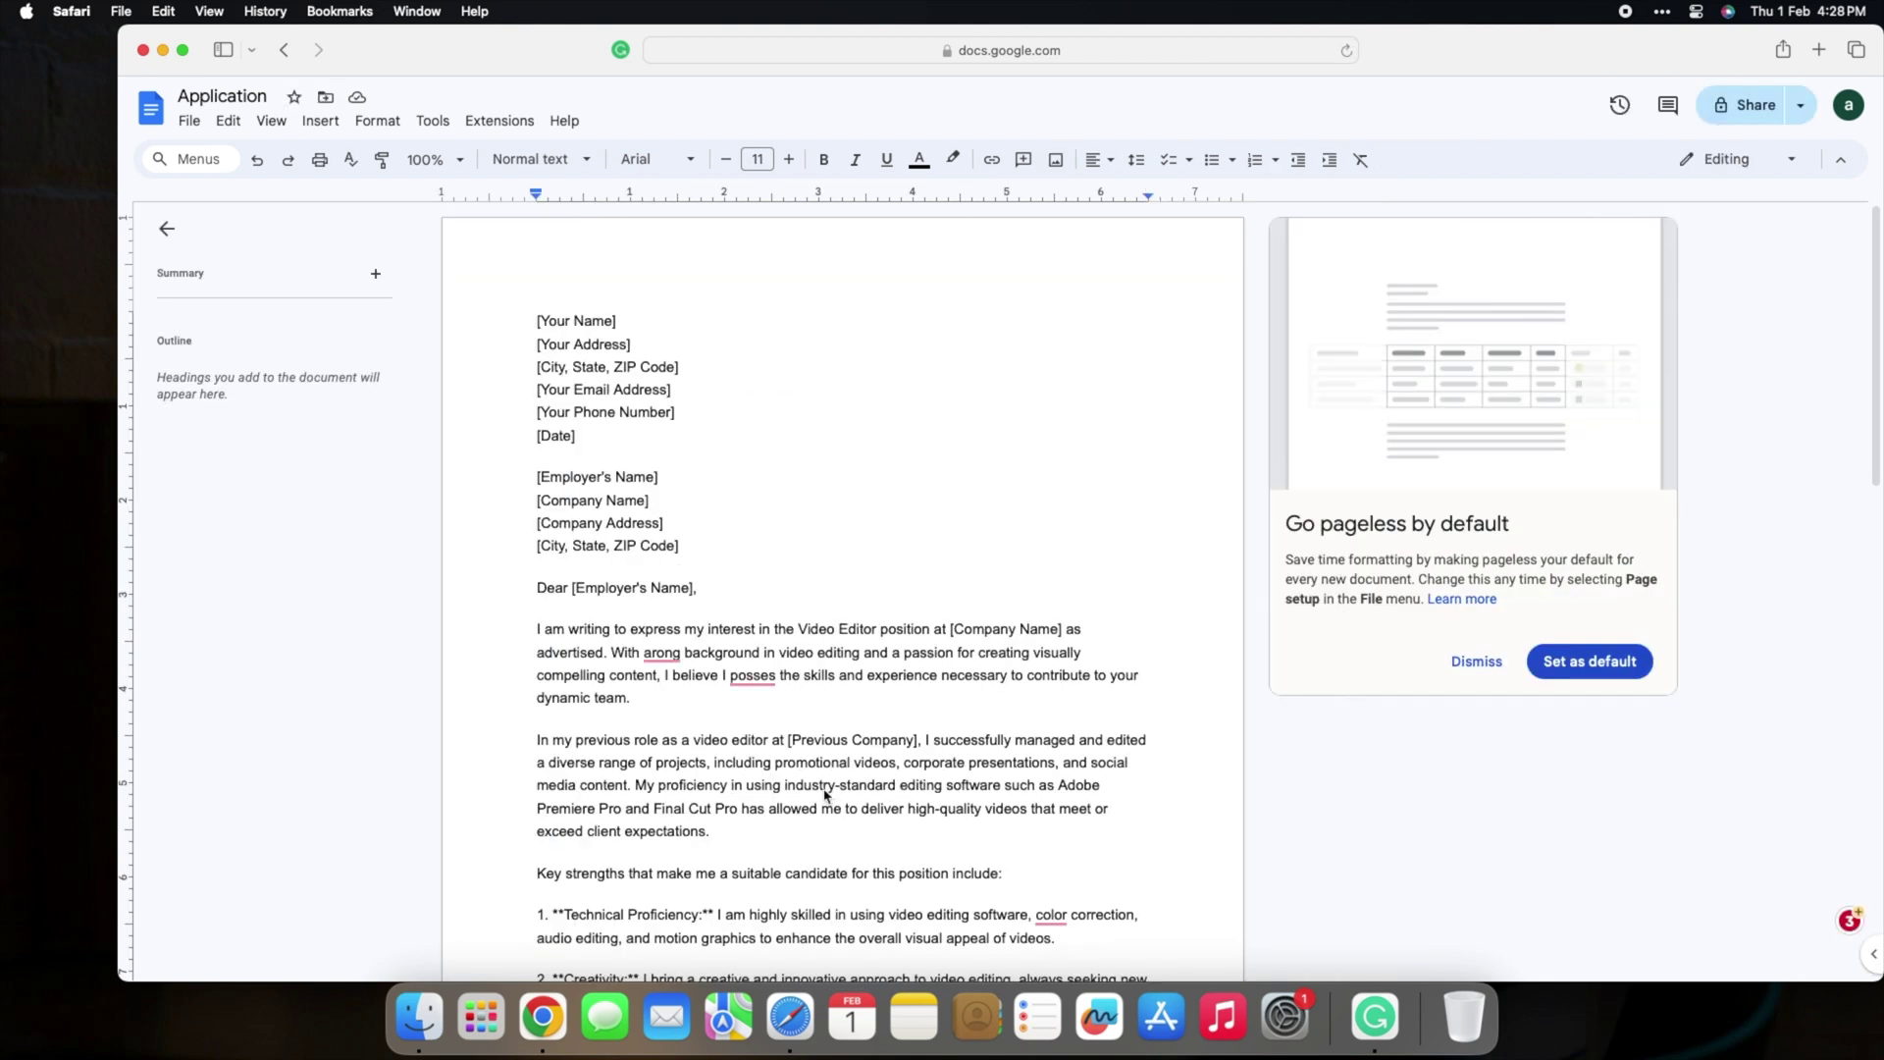
left_click(663, 651)
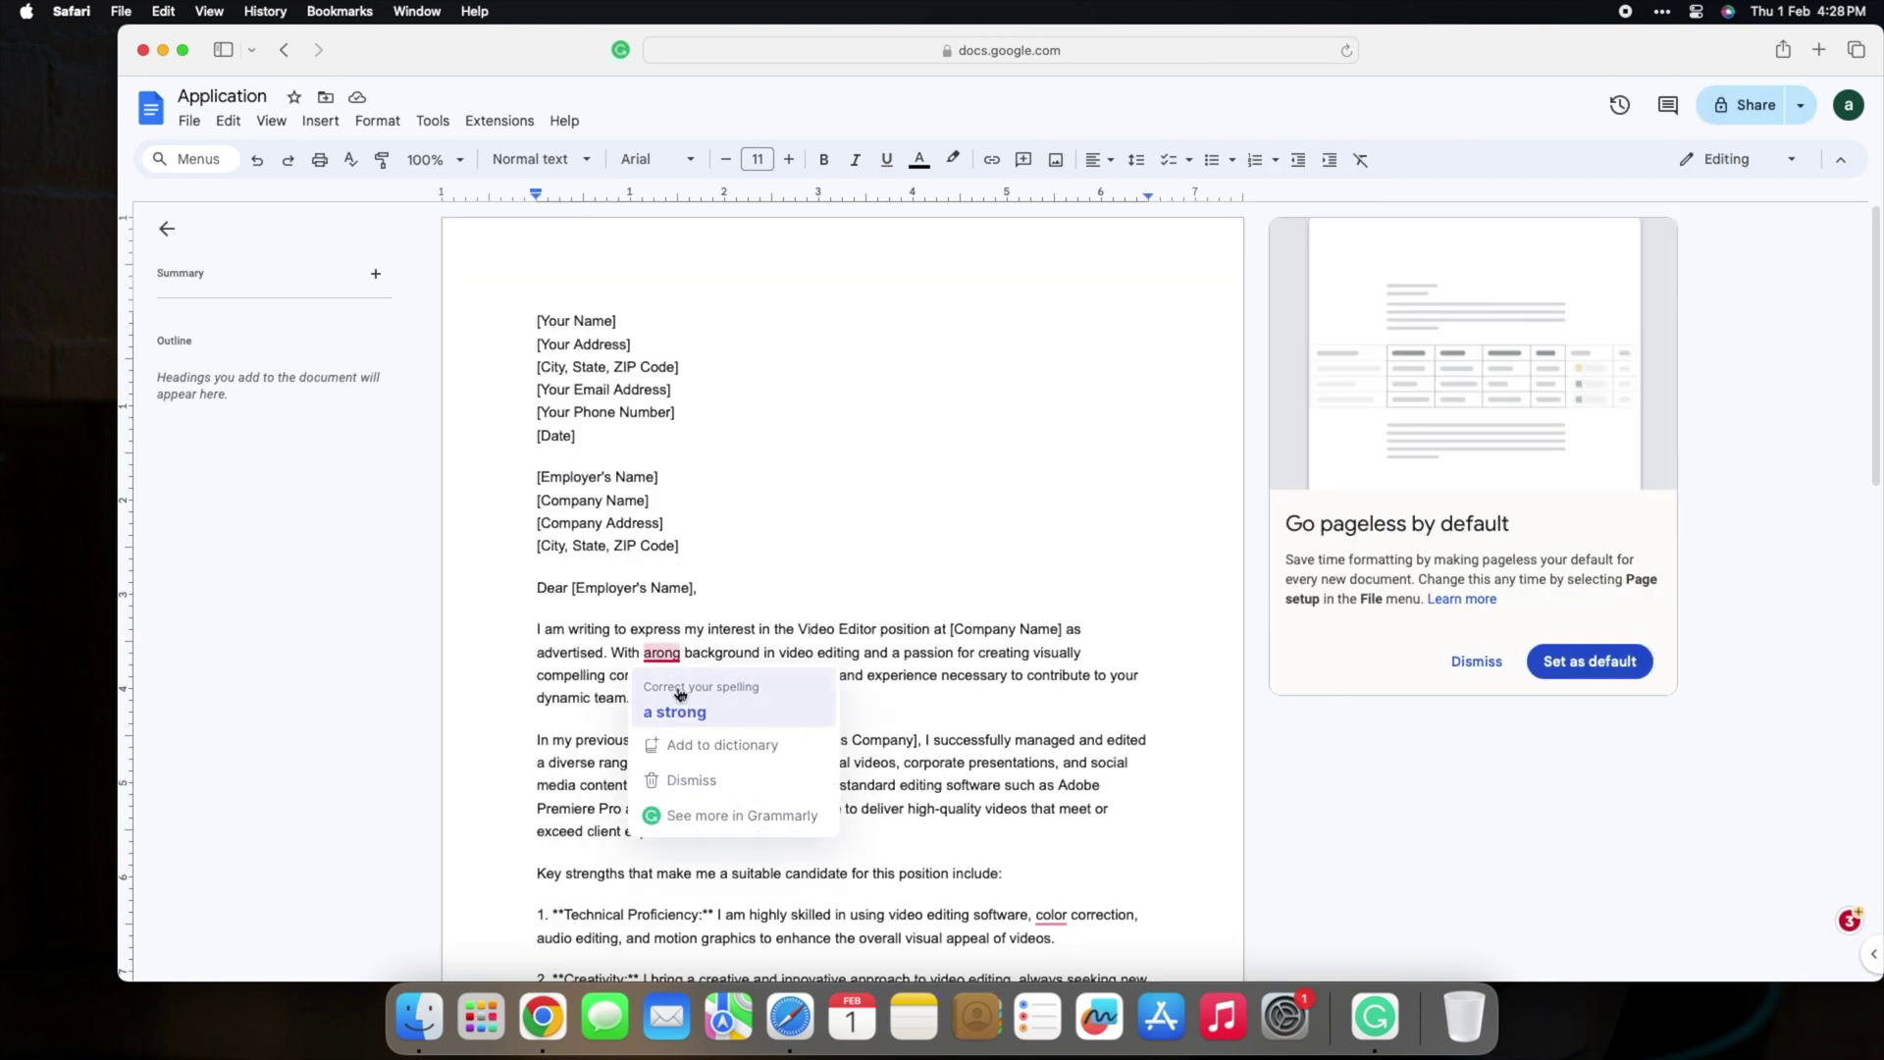
left_click(674, 712)
left_click(750, 678)
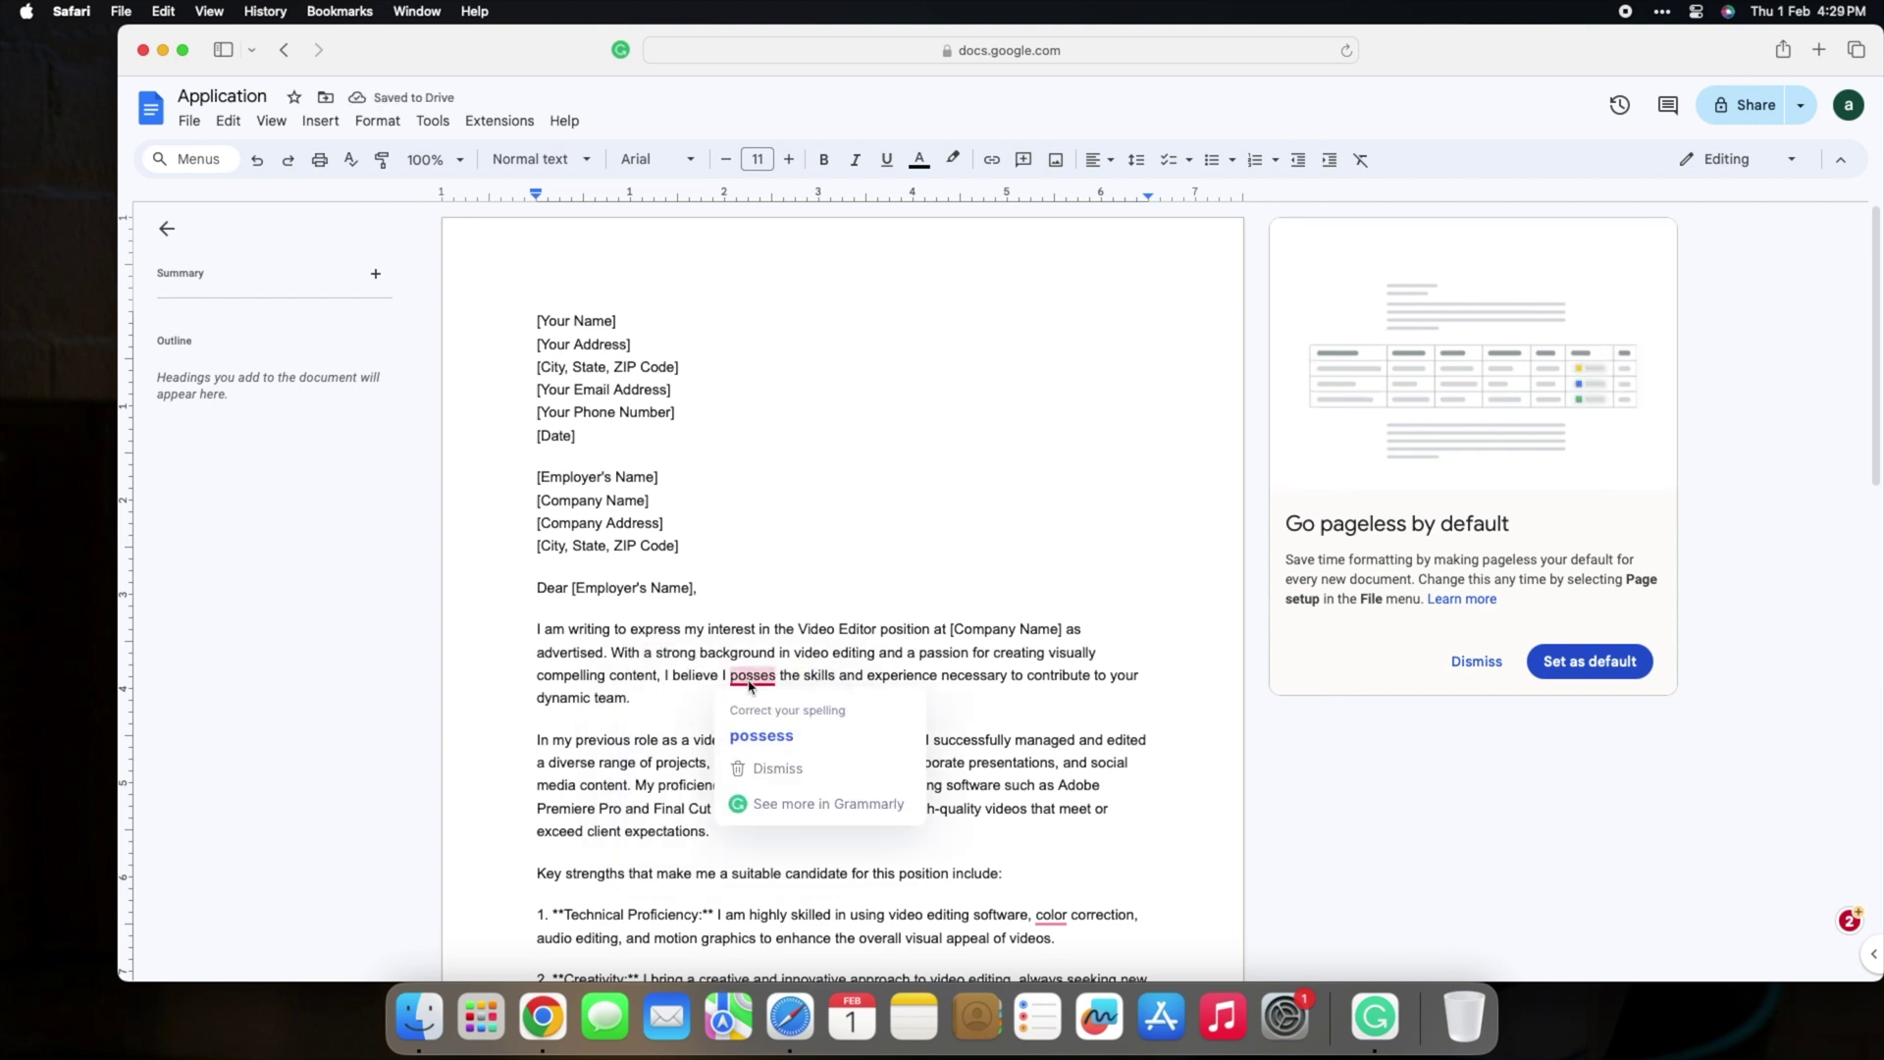
From the Grammarly sidebar, apply 'colour', 'possess', 'positively contribute' and the more confident closing rewrite.
left_click(818, 804)
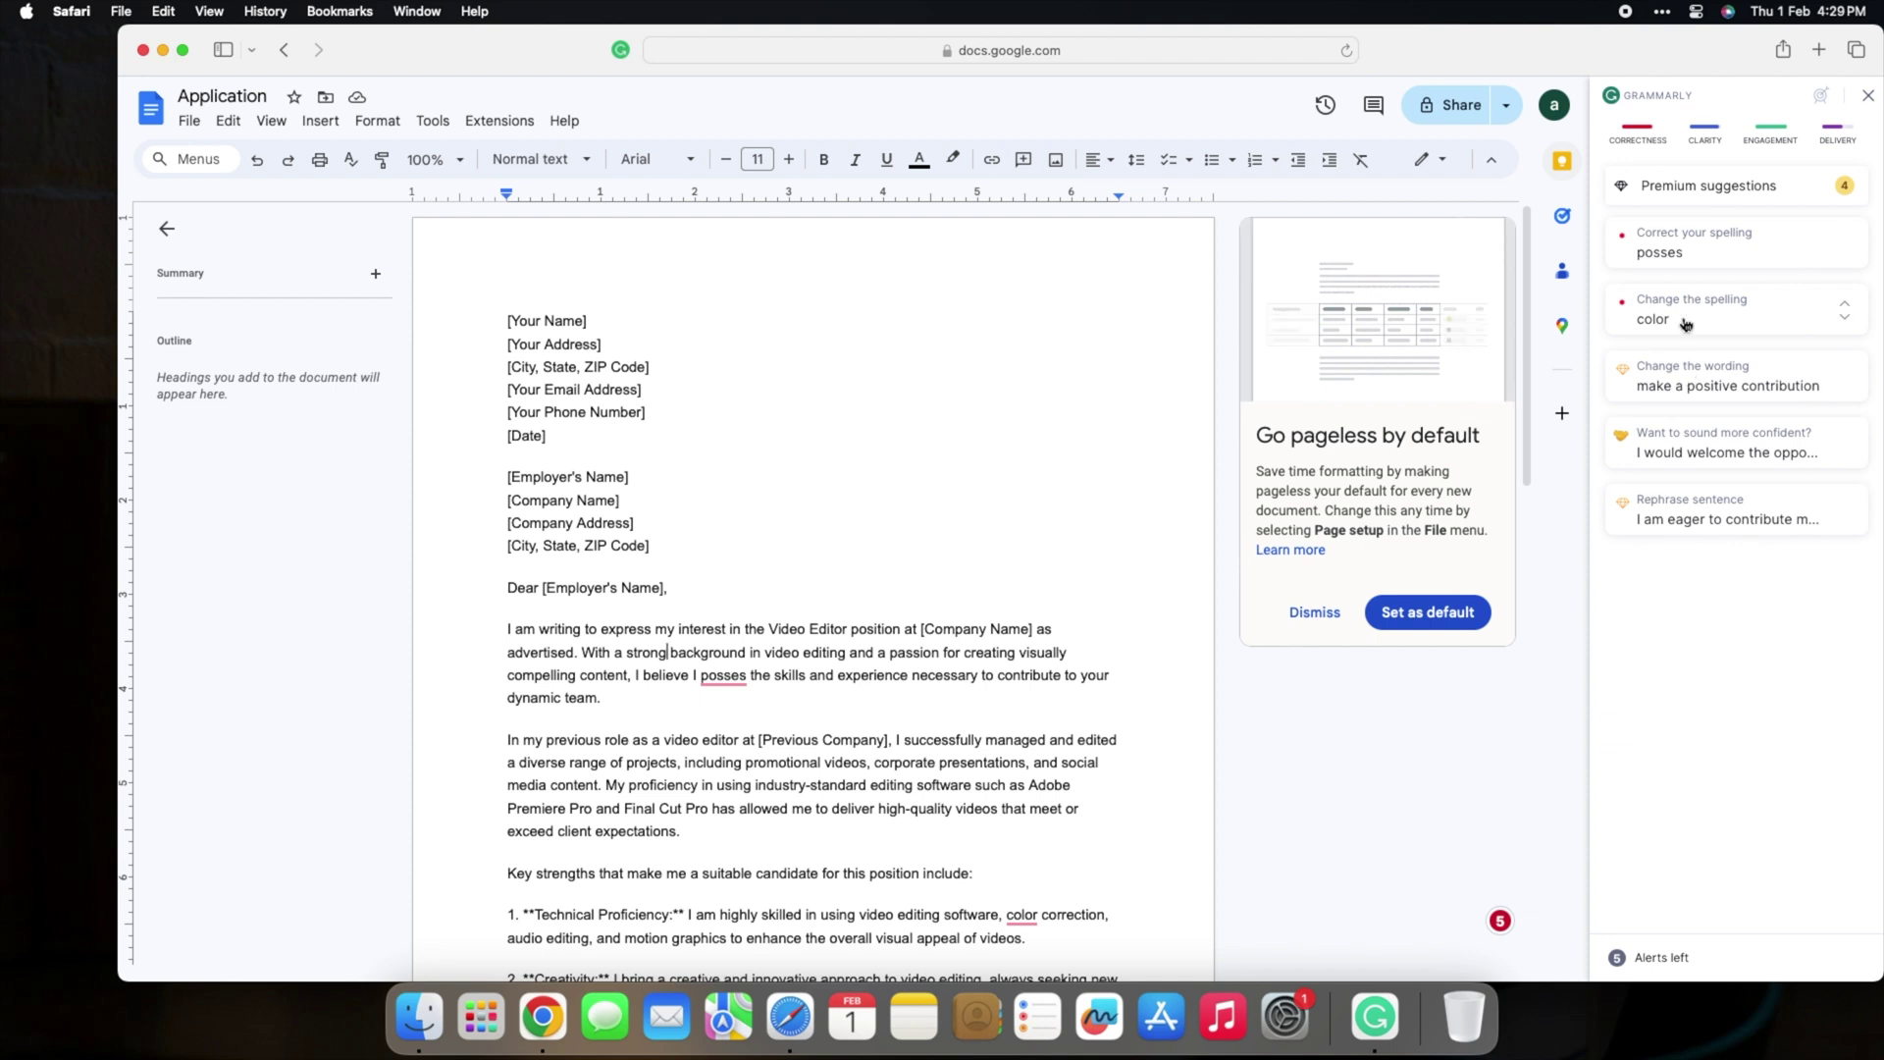
left_click(1684, 318)
left_click(1716, 340)
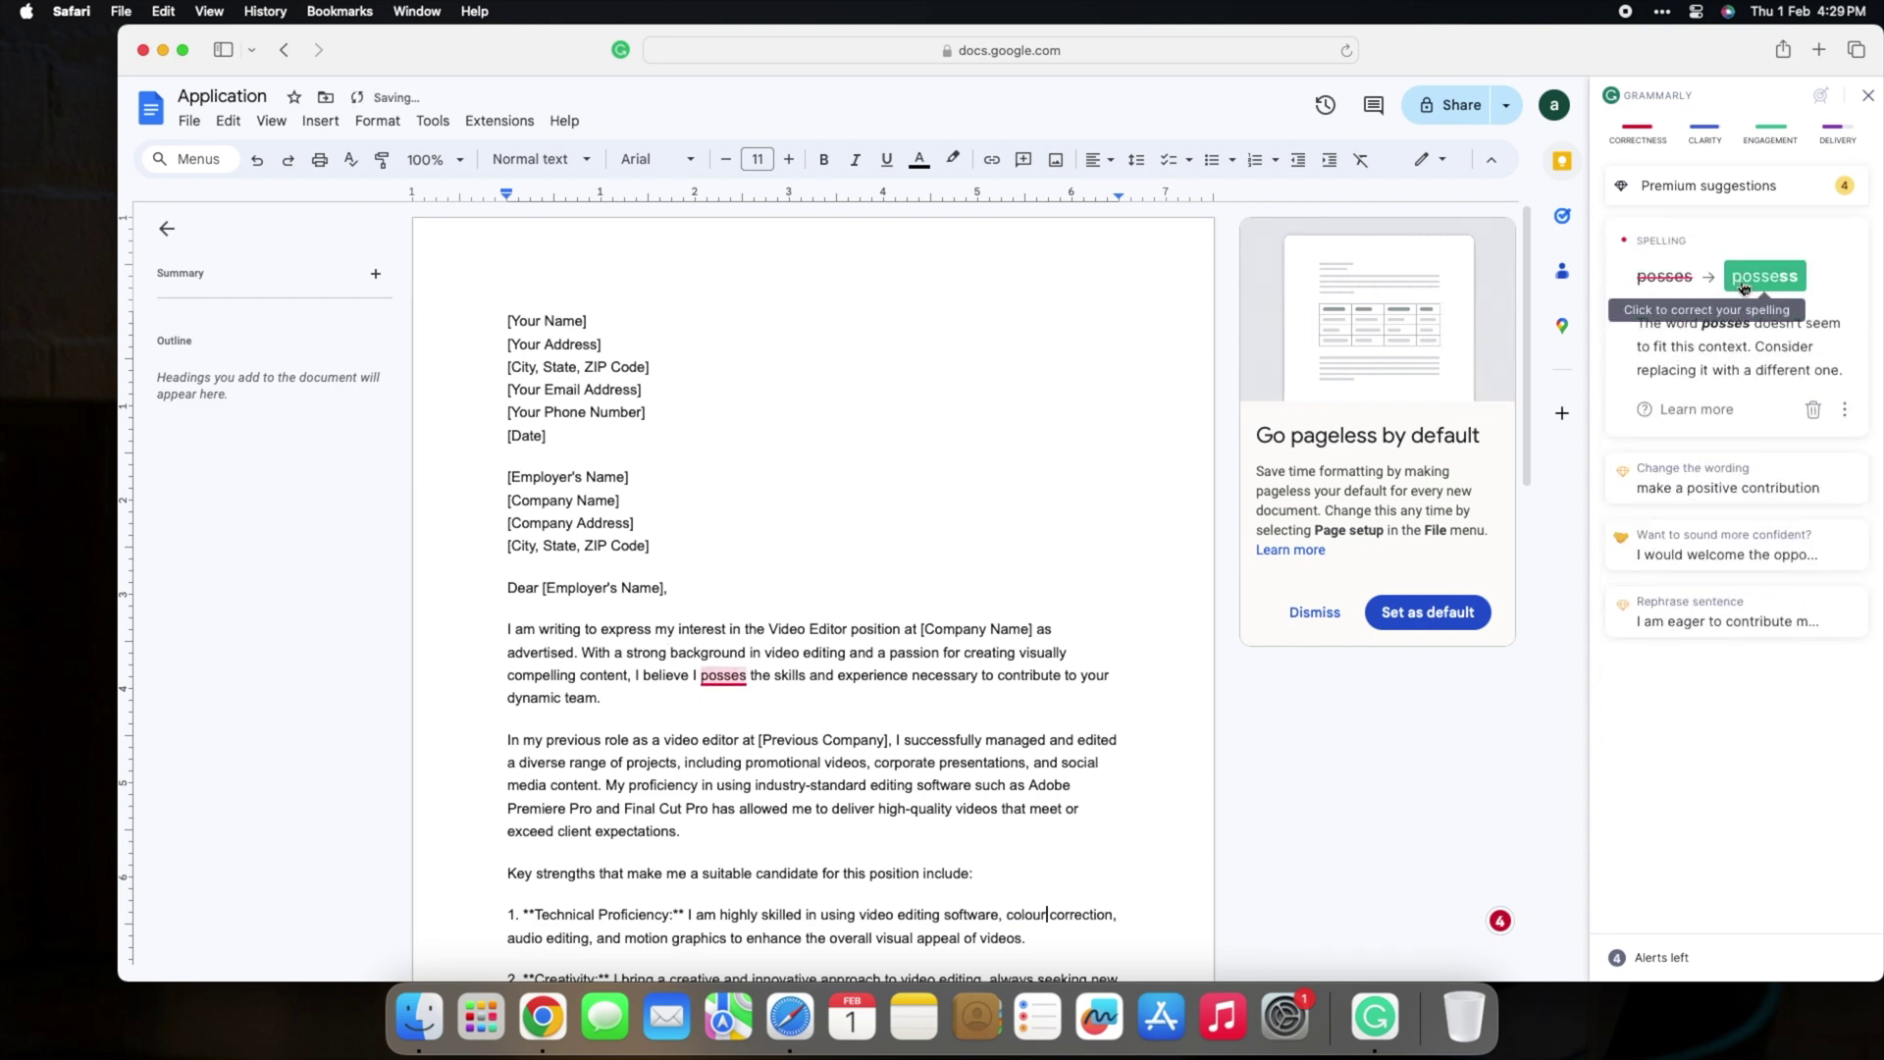
left_click(1763, 277)
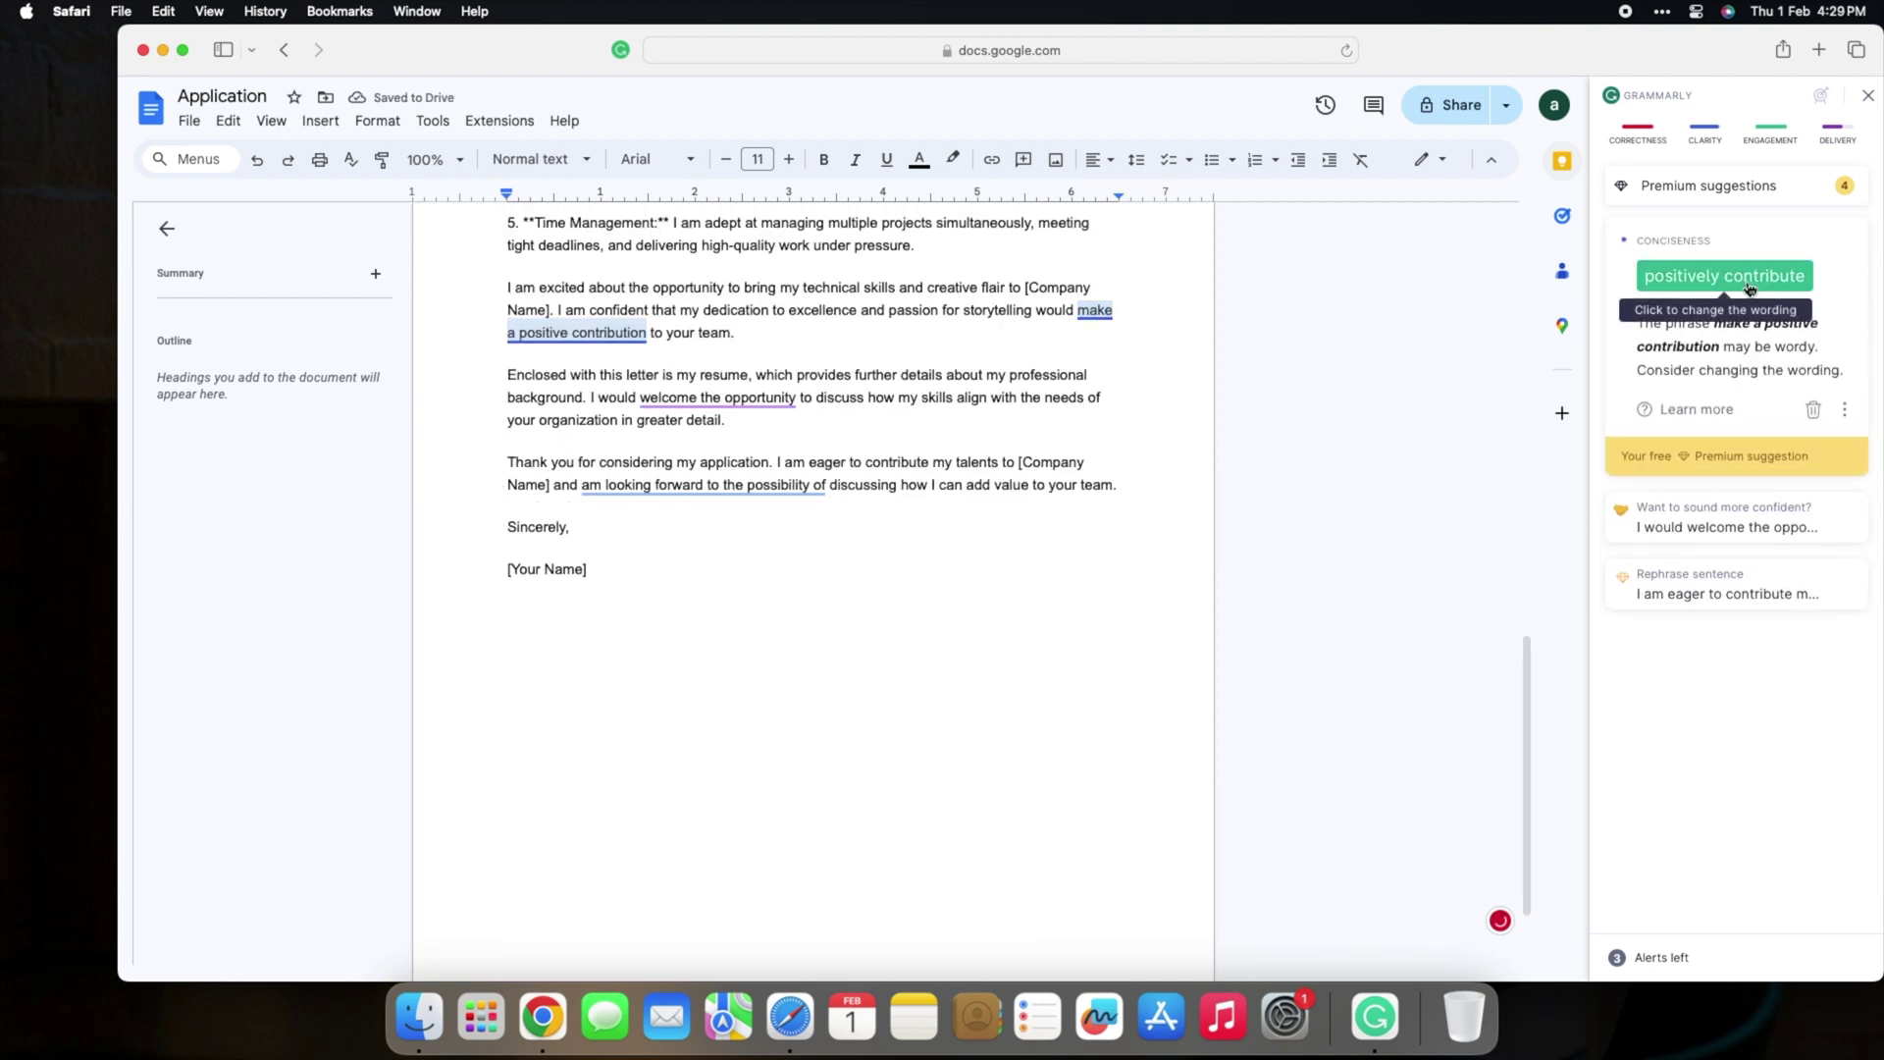
left_click(1749, 279)
left_click(1683, 438)
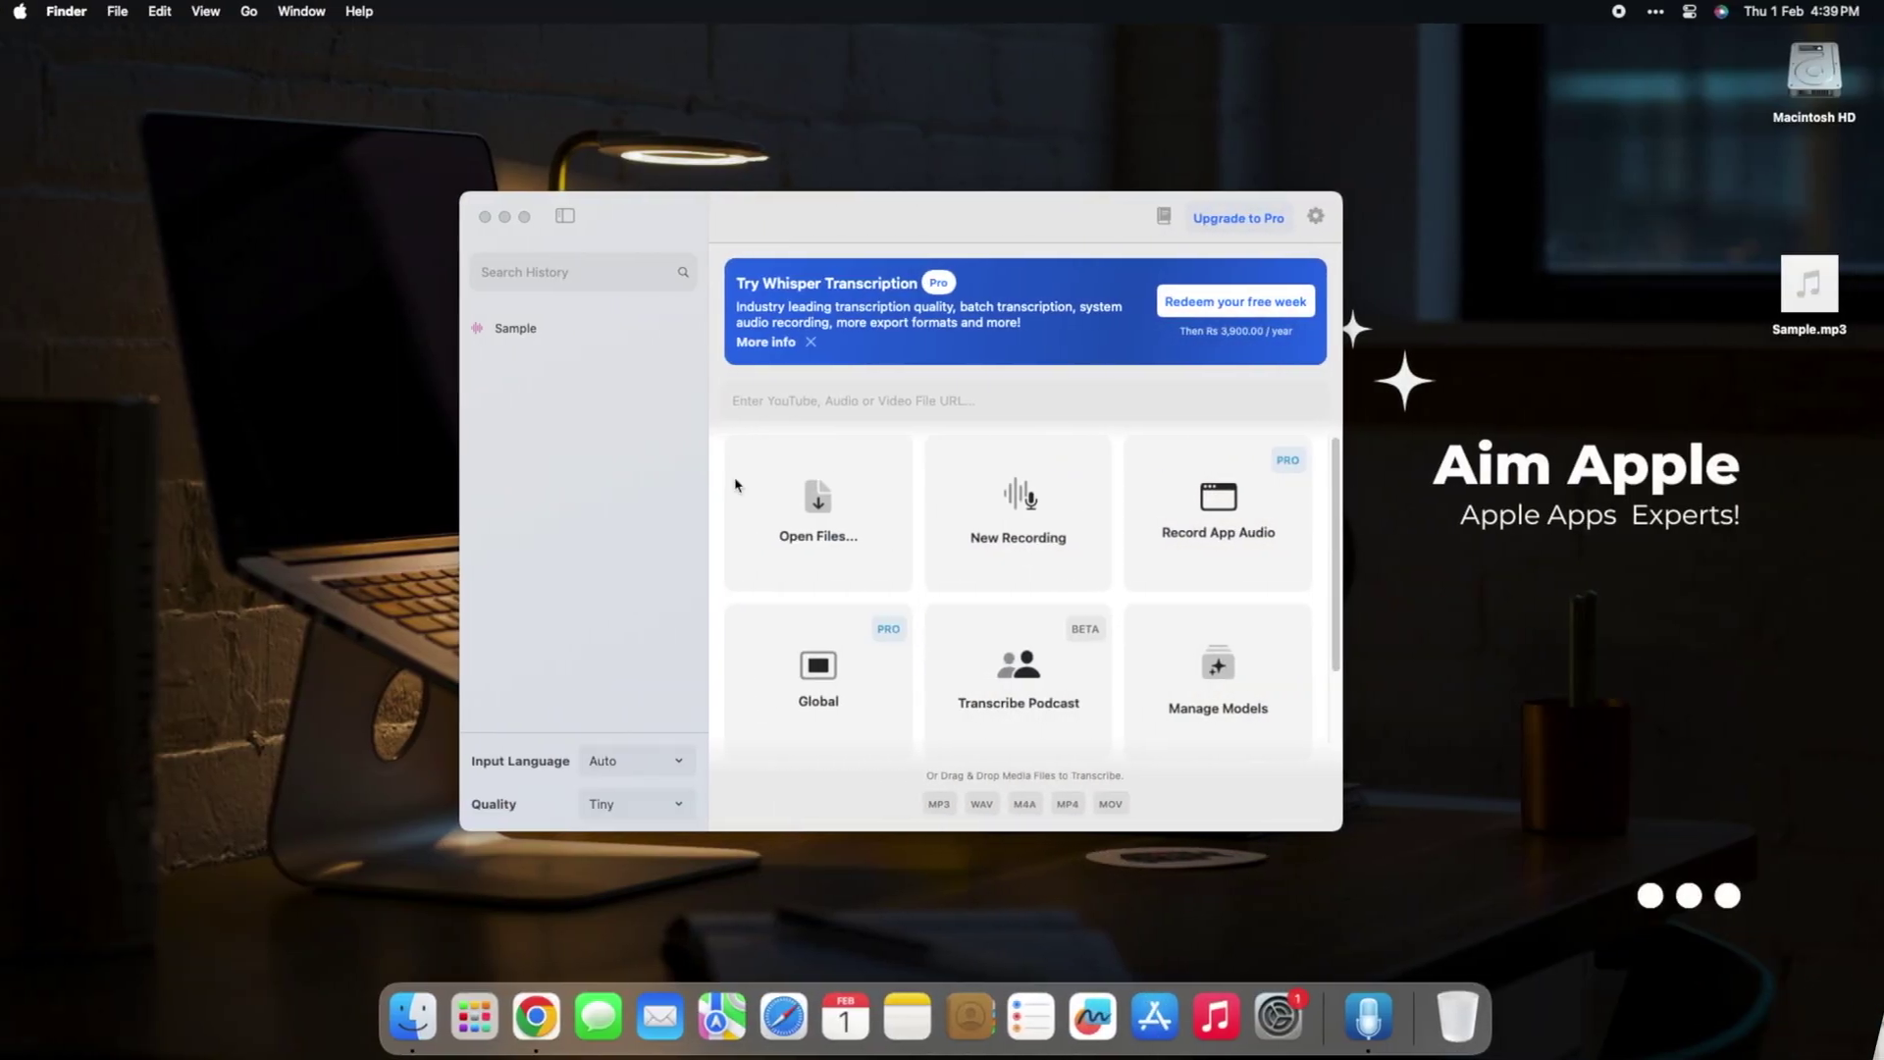
Bring Whisper Transcription forward and open Sample.mp3 from the Desktop for transcription.
left_click(914, 184)
left_click_drag(915, 184, 904, 203)
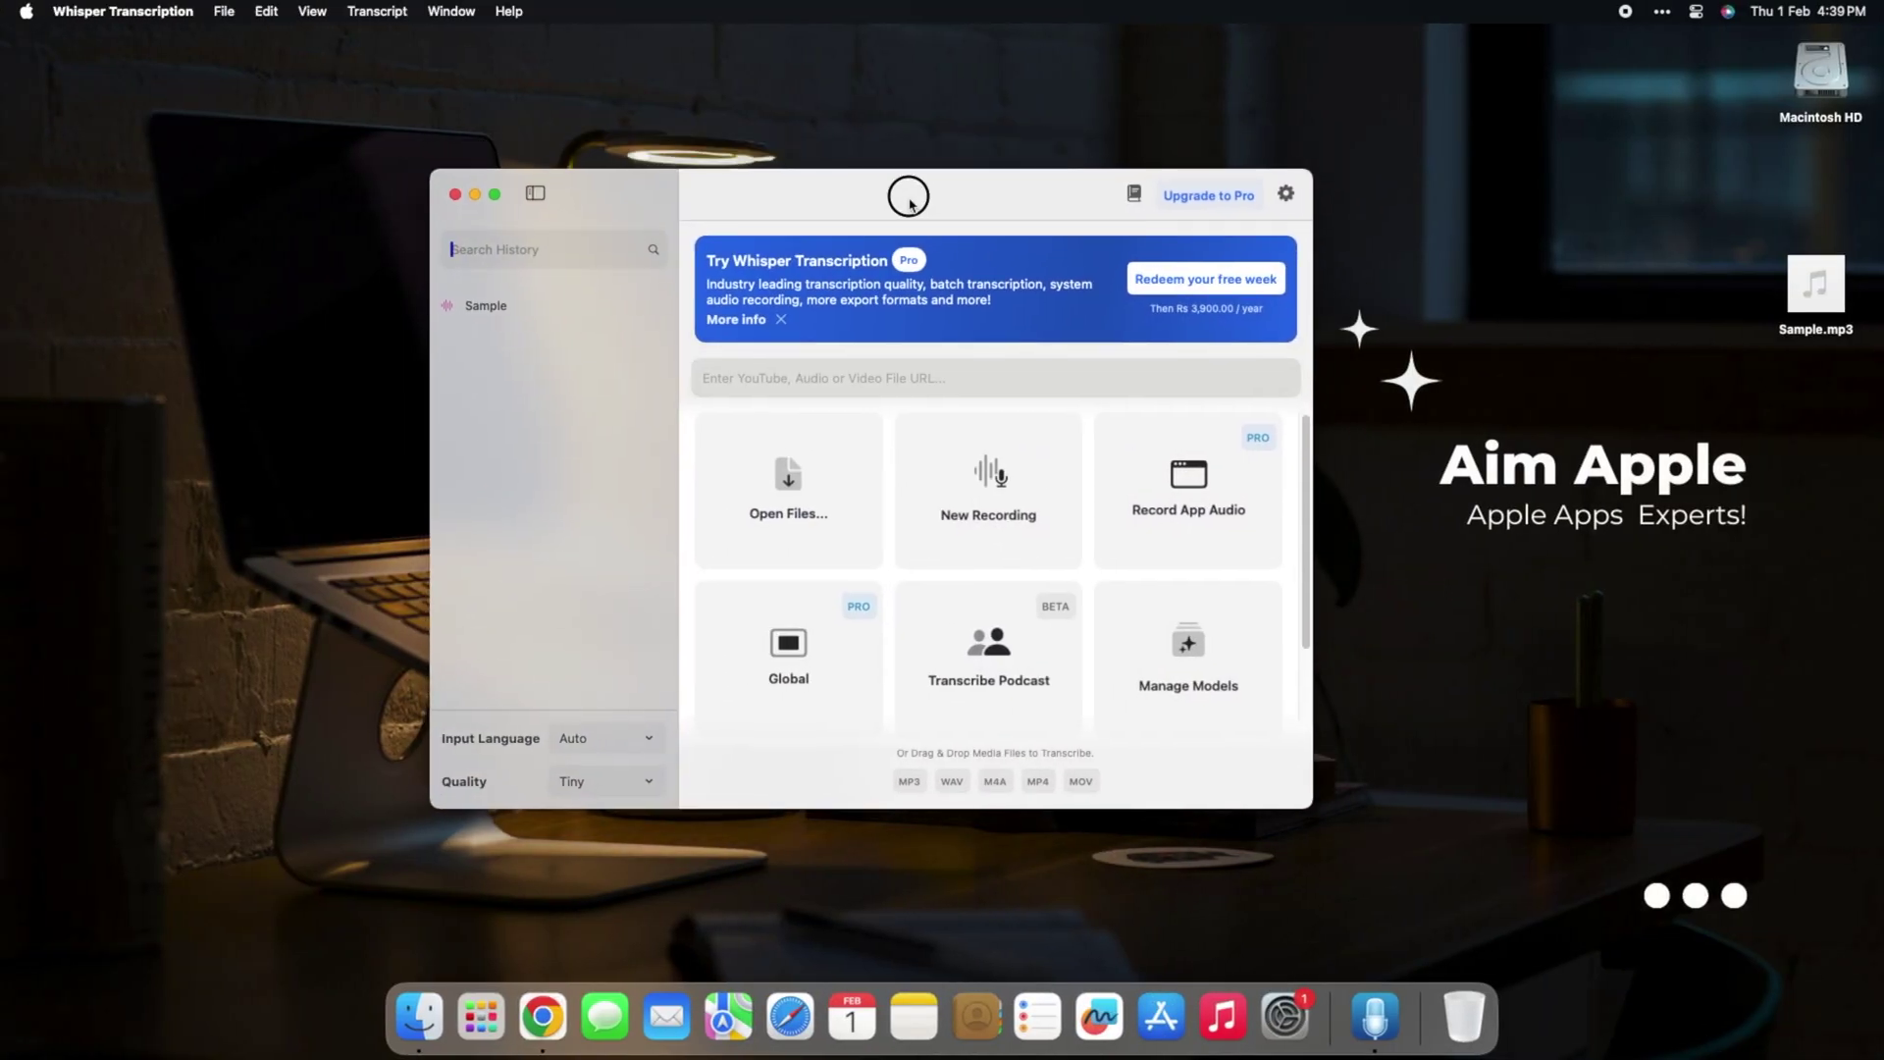
left_click(813, 527)
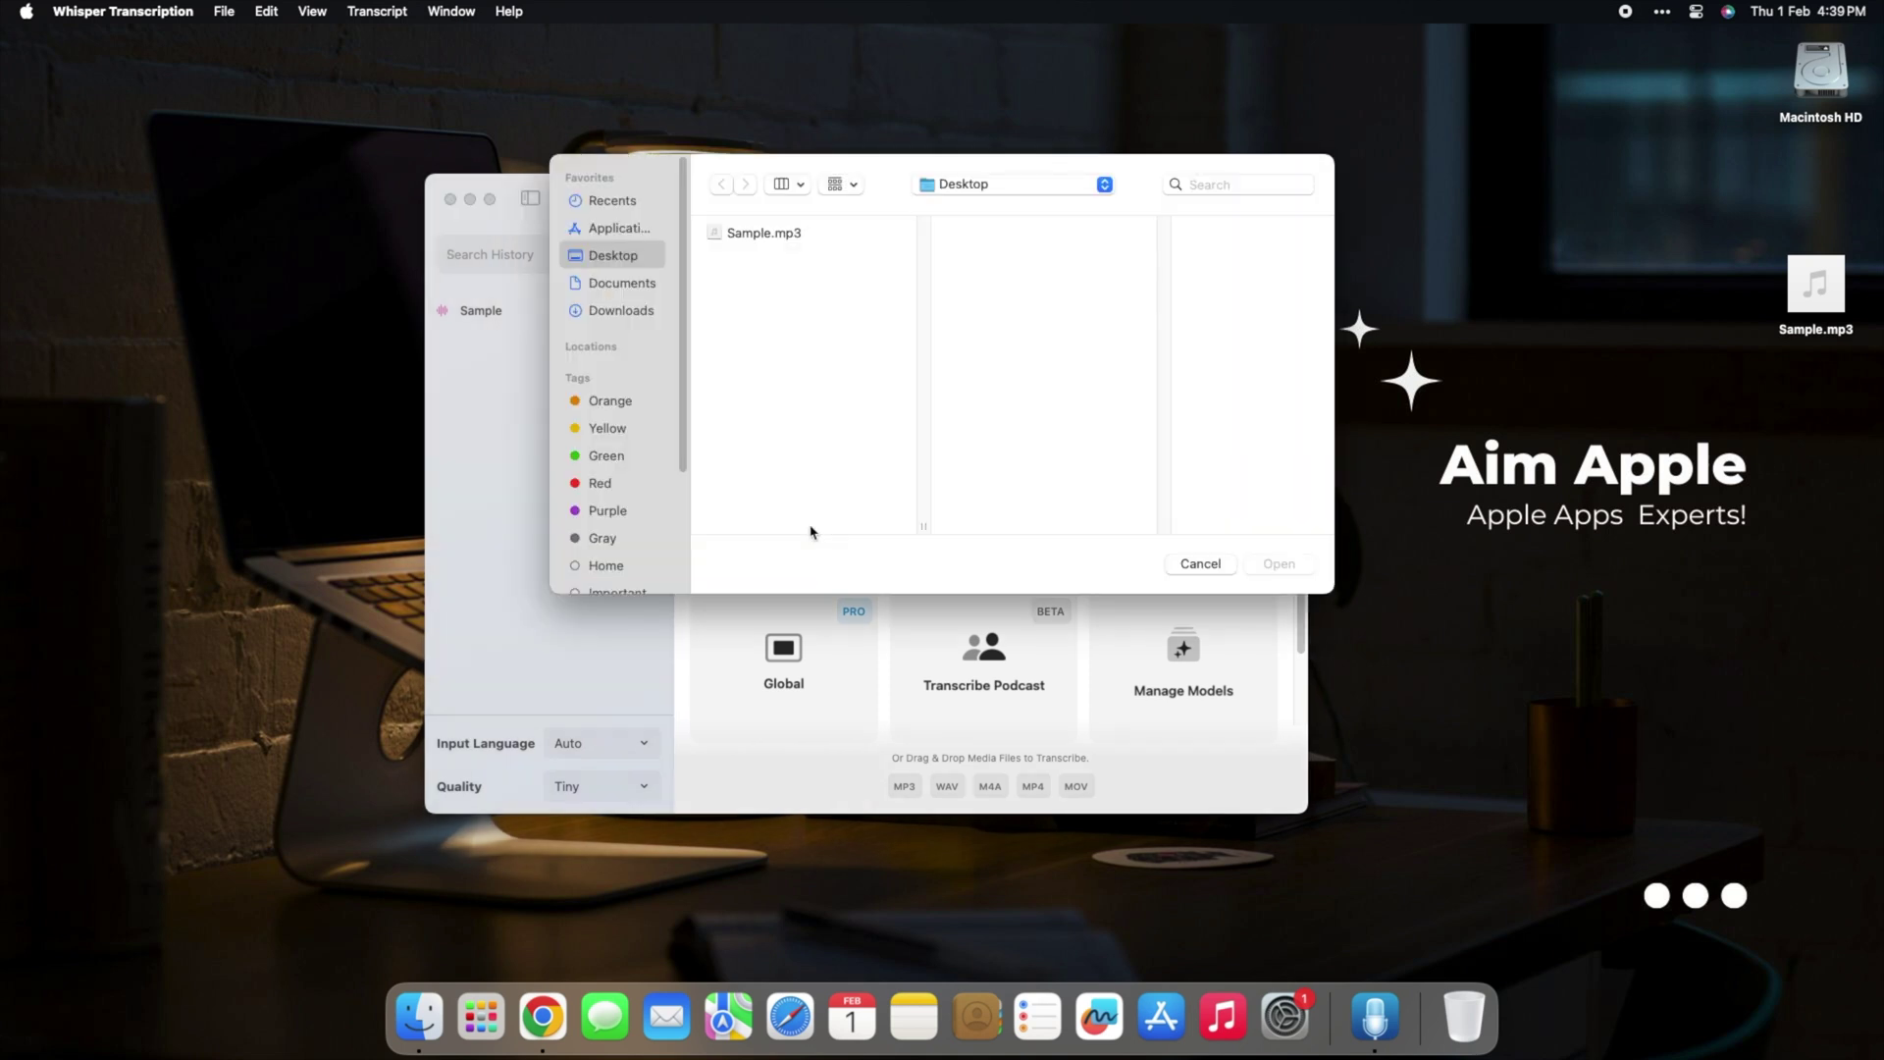
double_click(778, 236)
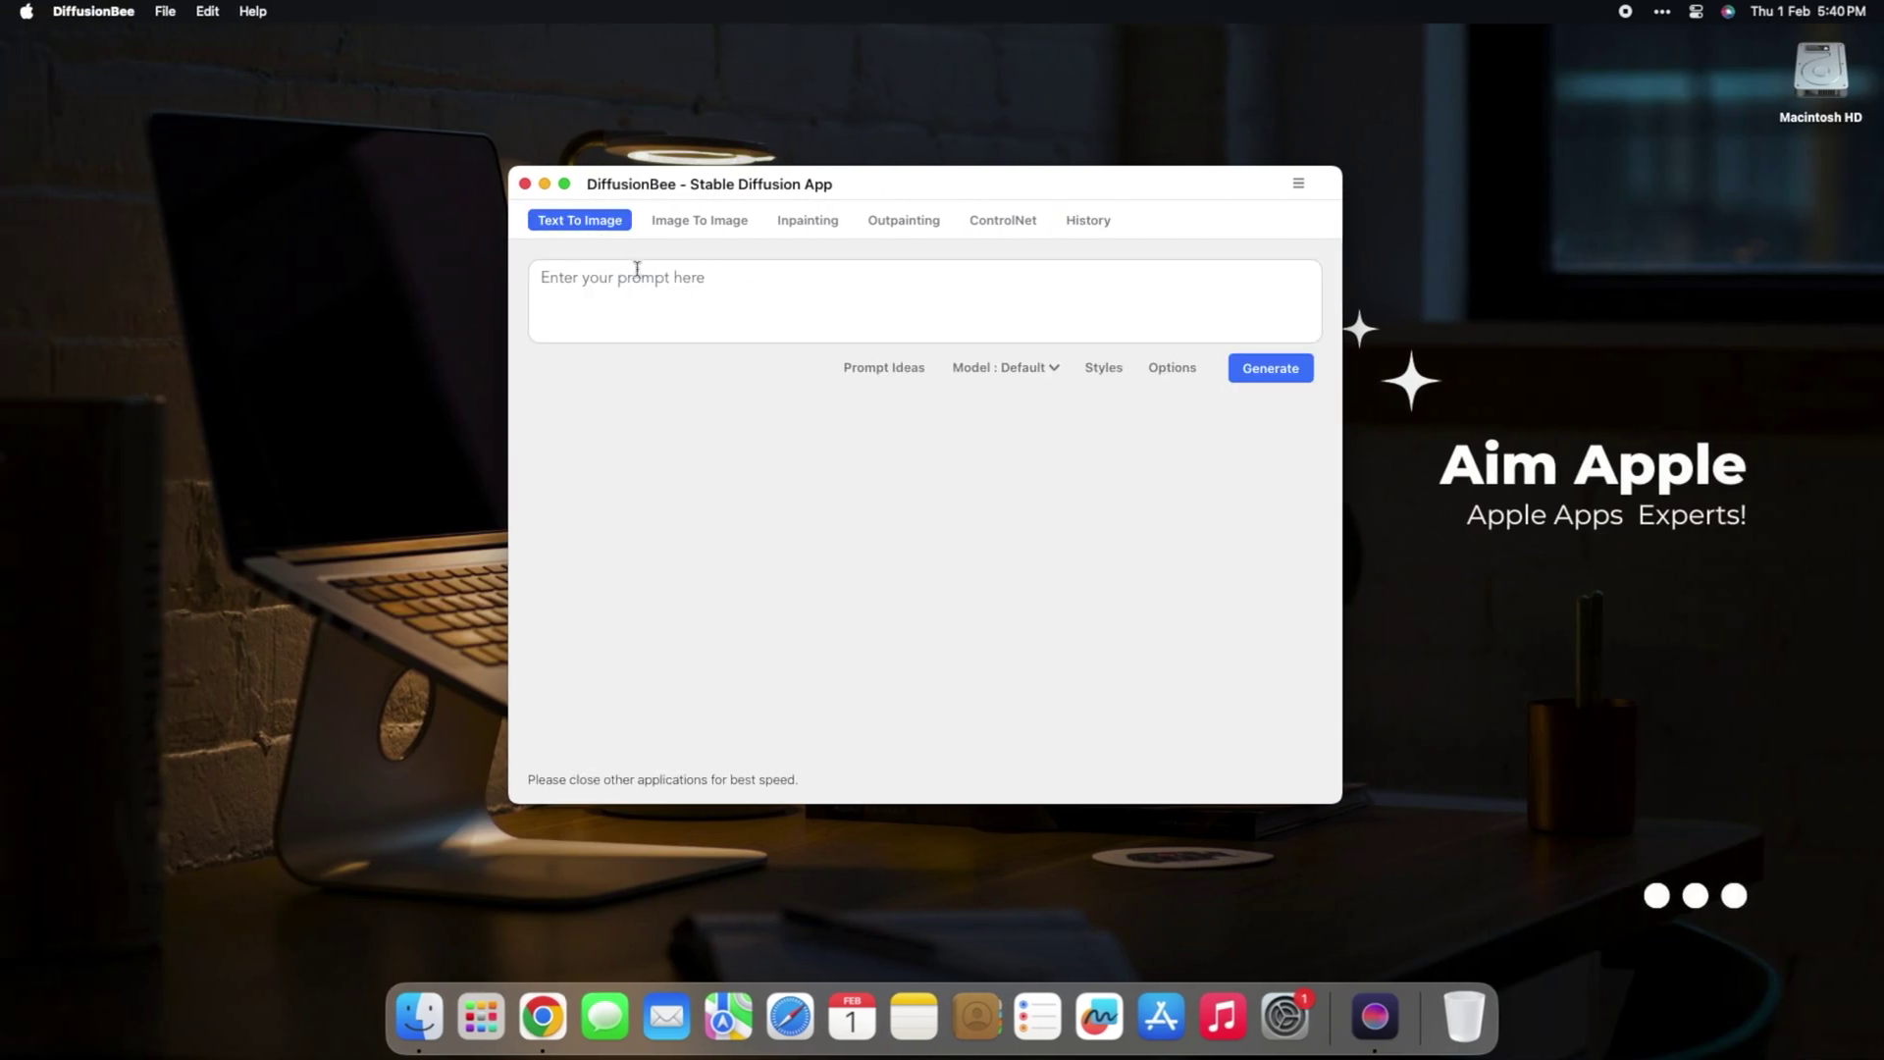
Enter the prompt 'Make a picture of subscribe to Aim Apple', review Styles and Options, then generate.
left_click(641, 279)
type("Make a picture of subscribe to Aim A")
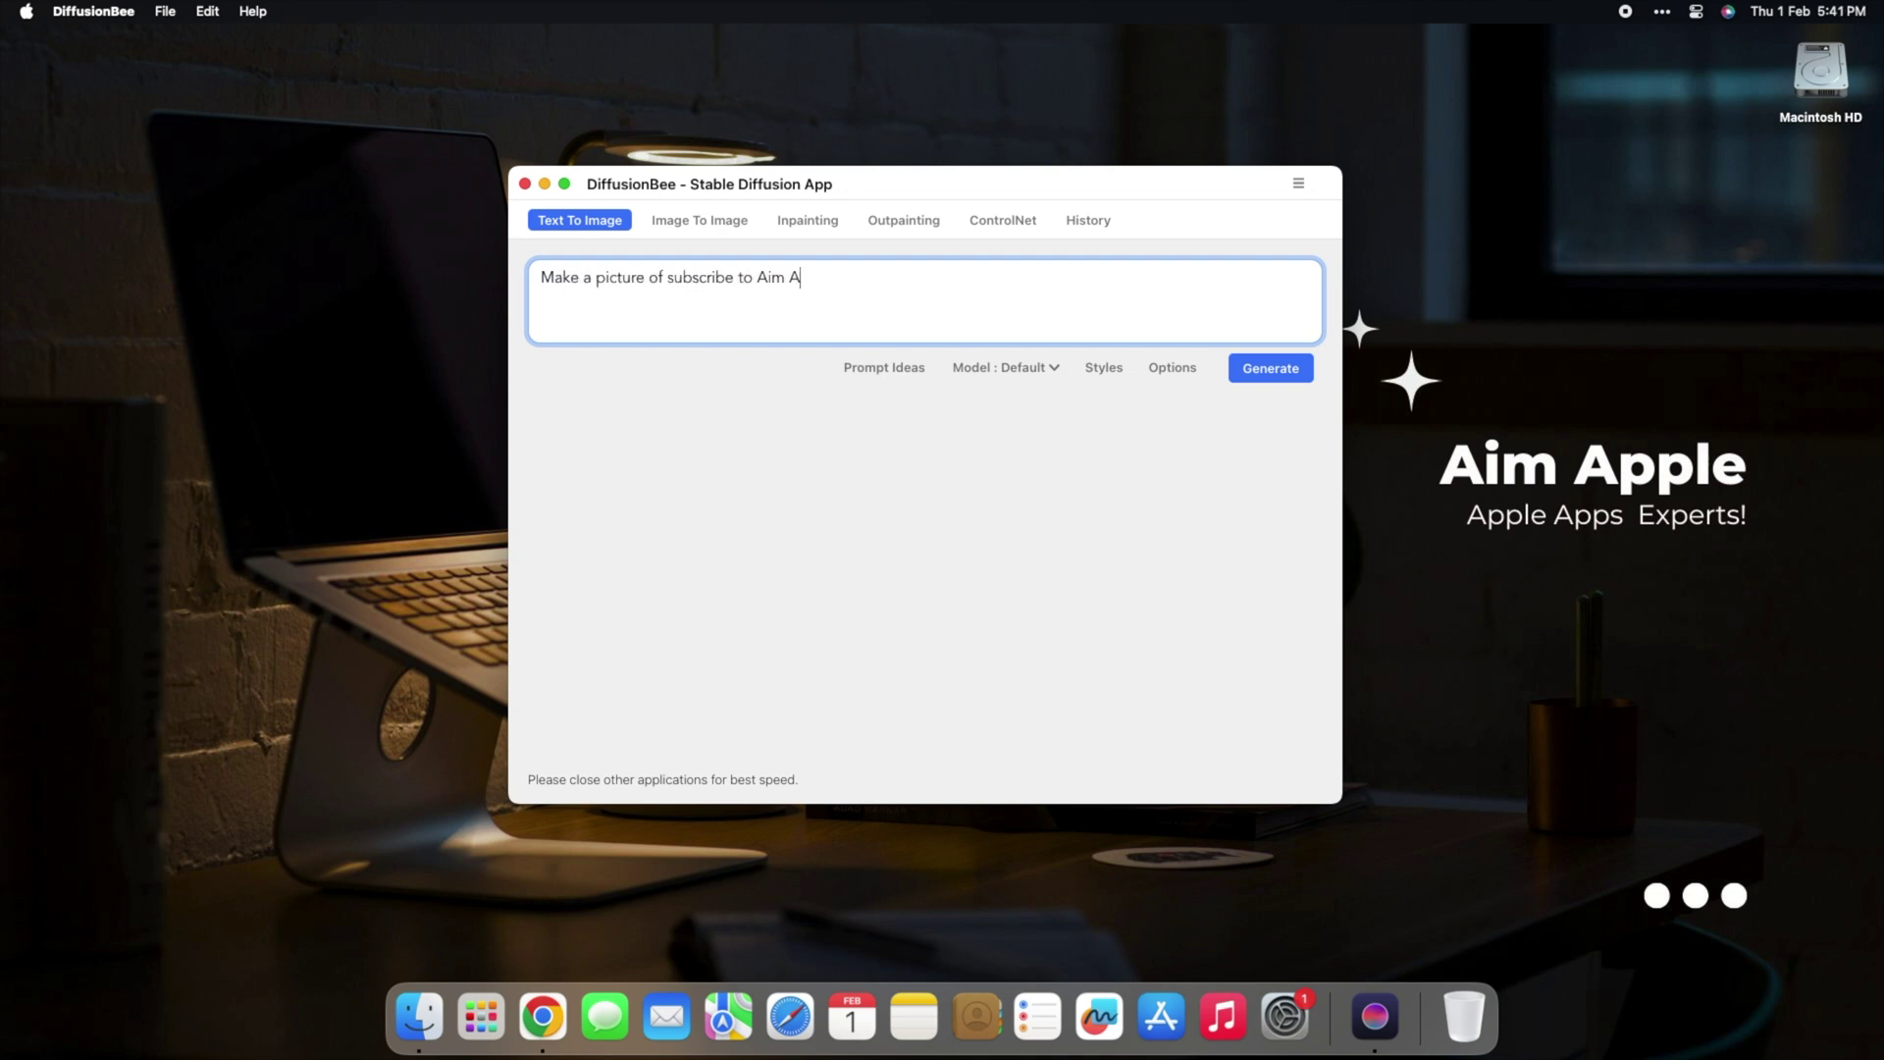
type("pple")
left_click(1105, 368)
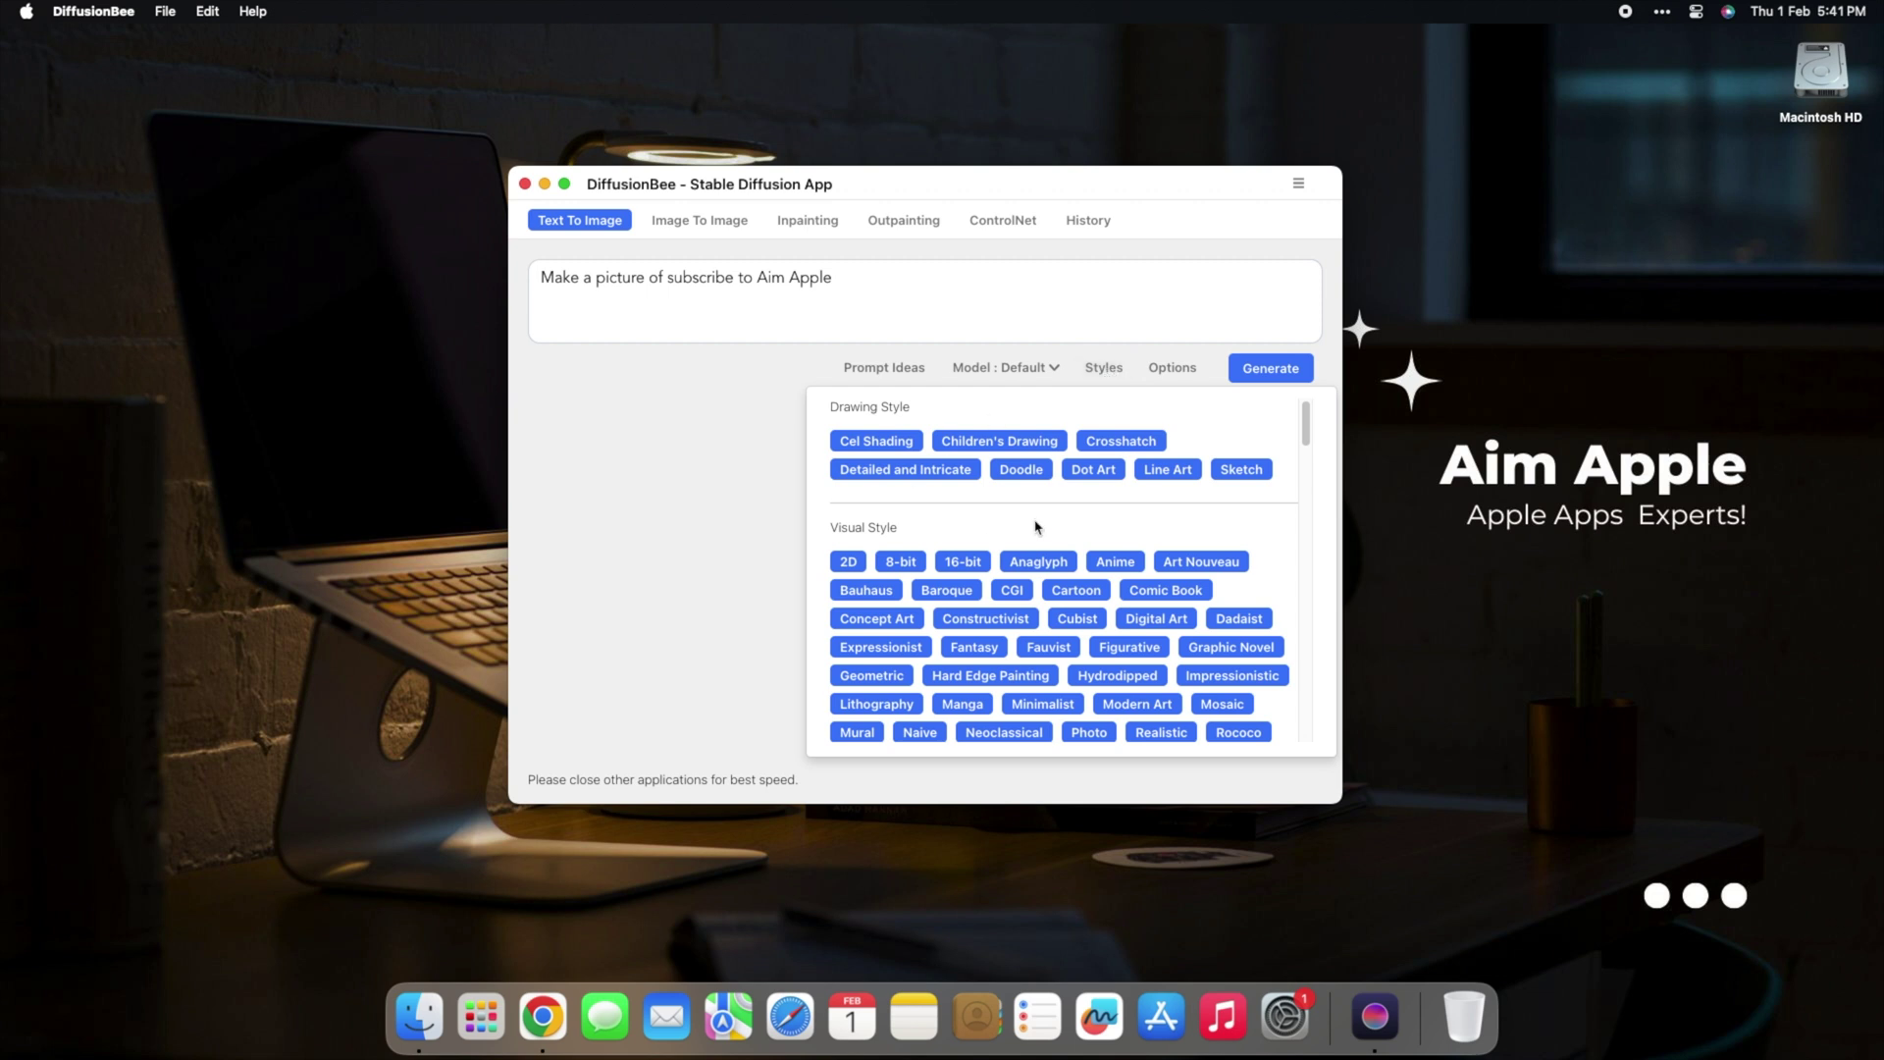
left_click(1110, 371)
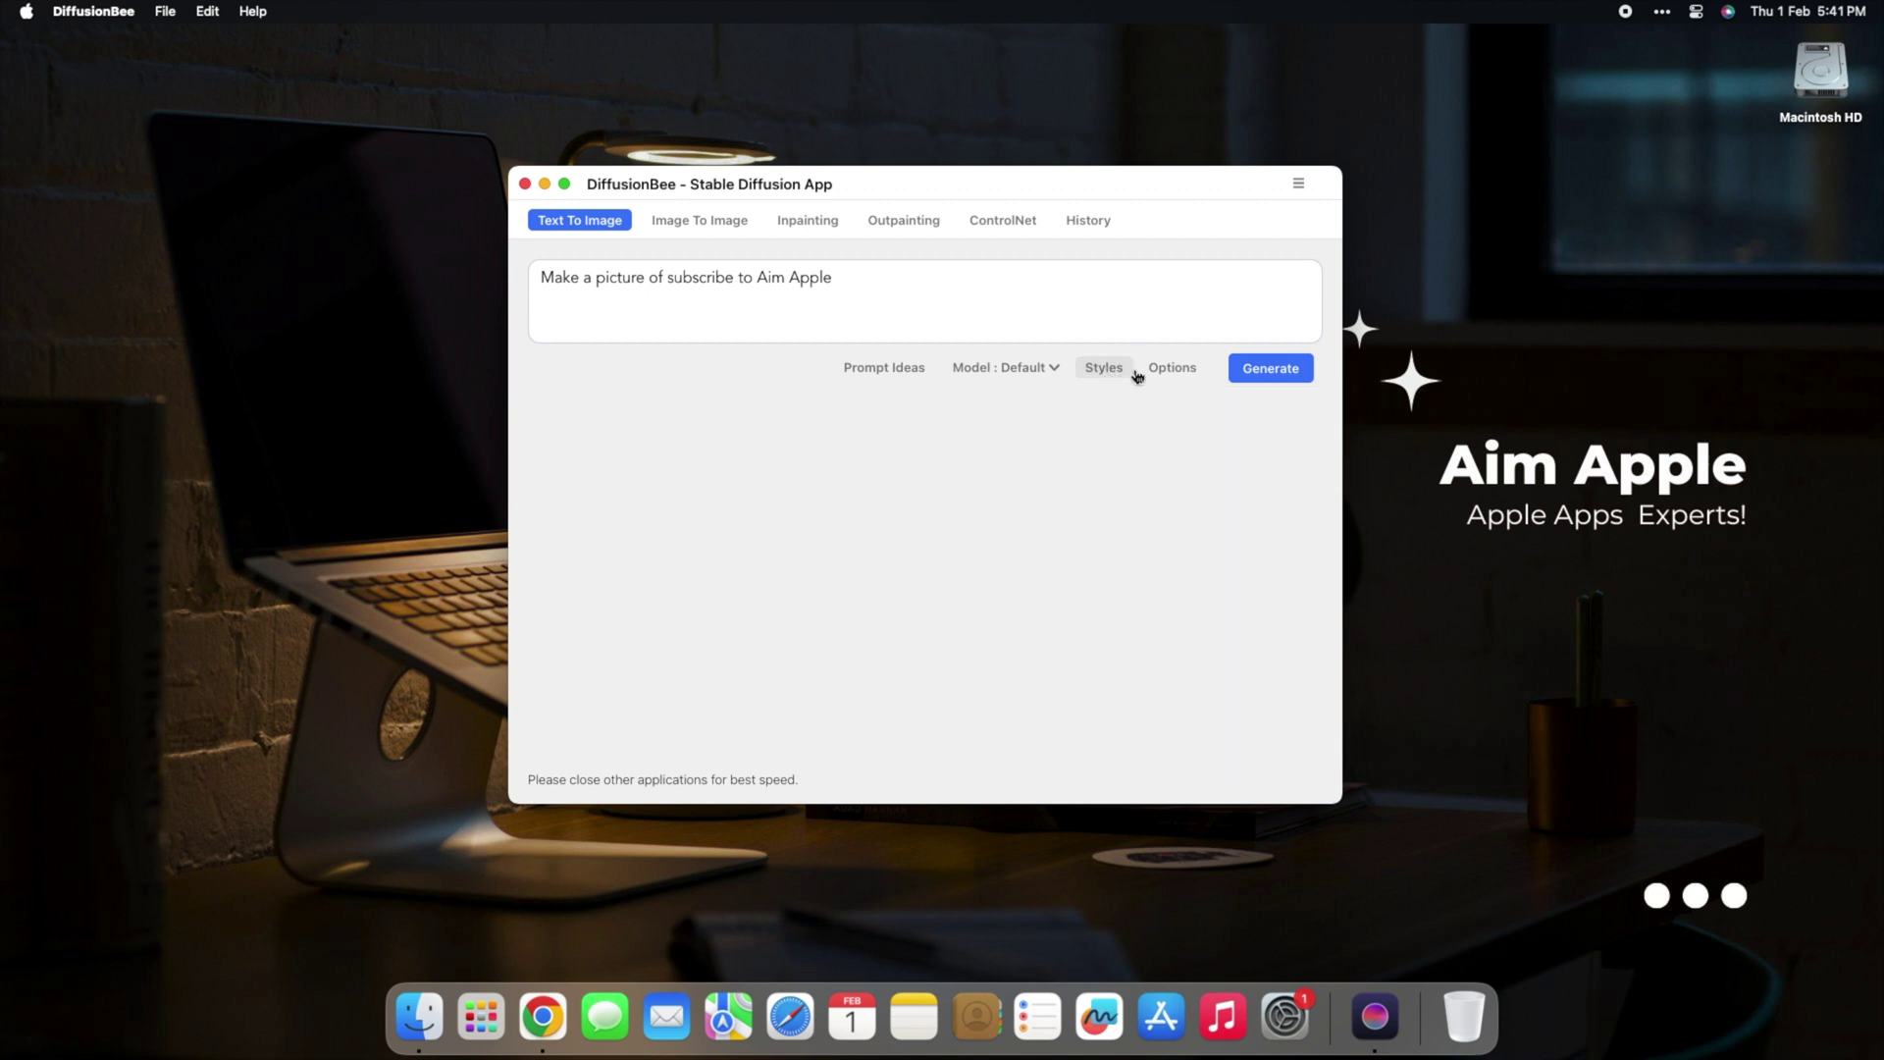
left_click(1173, 369)
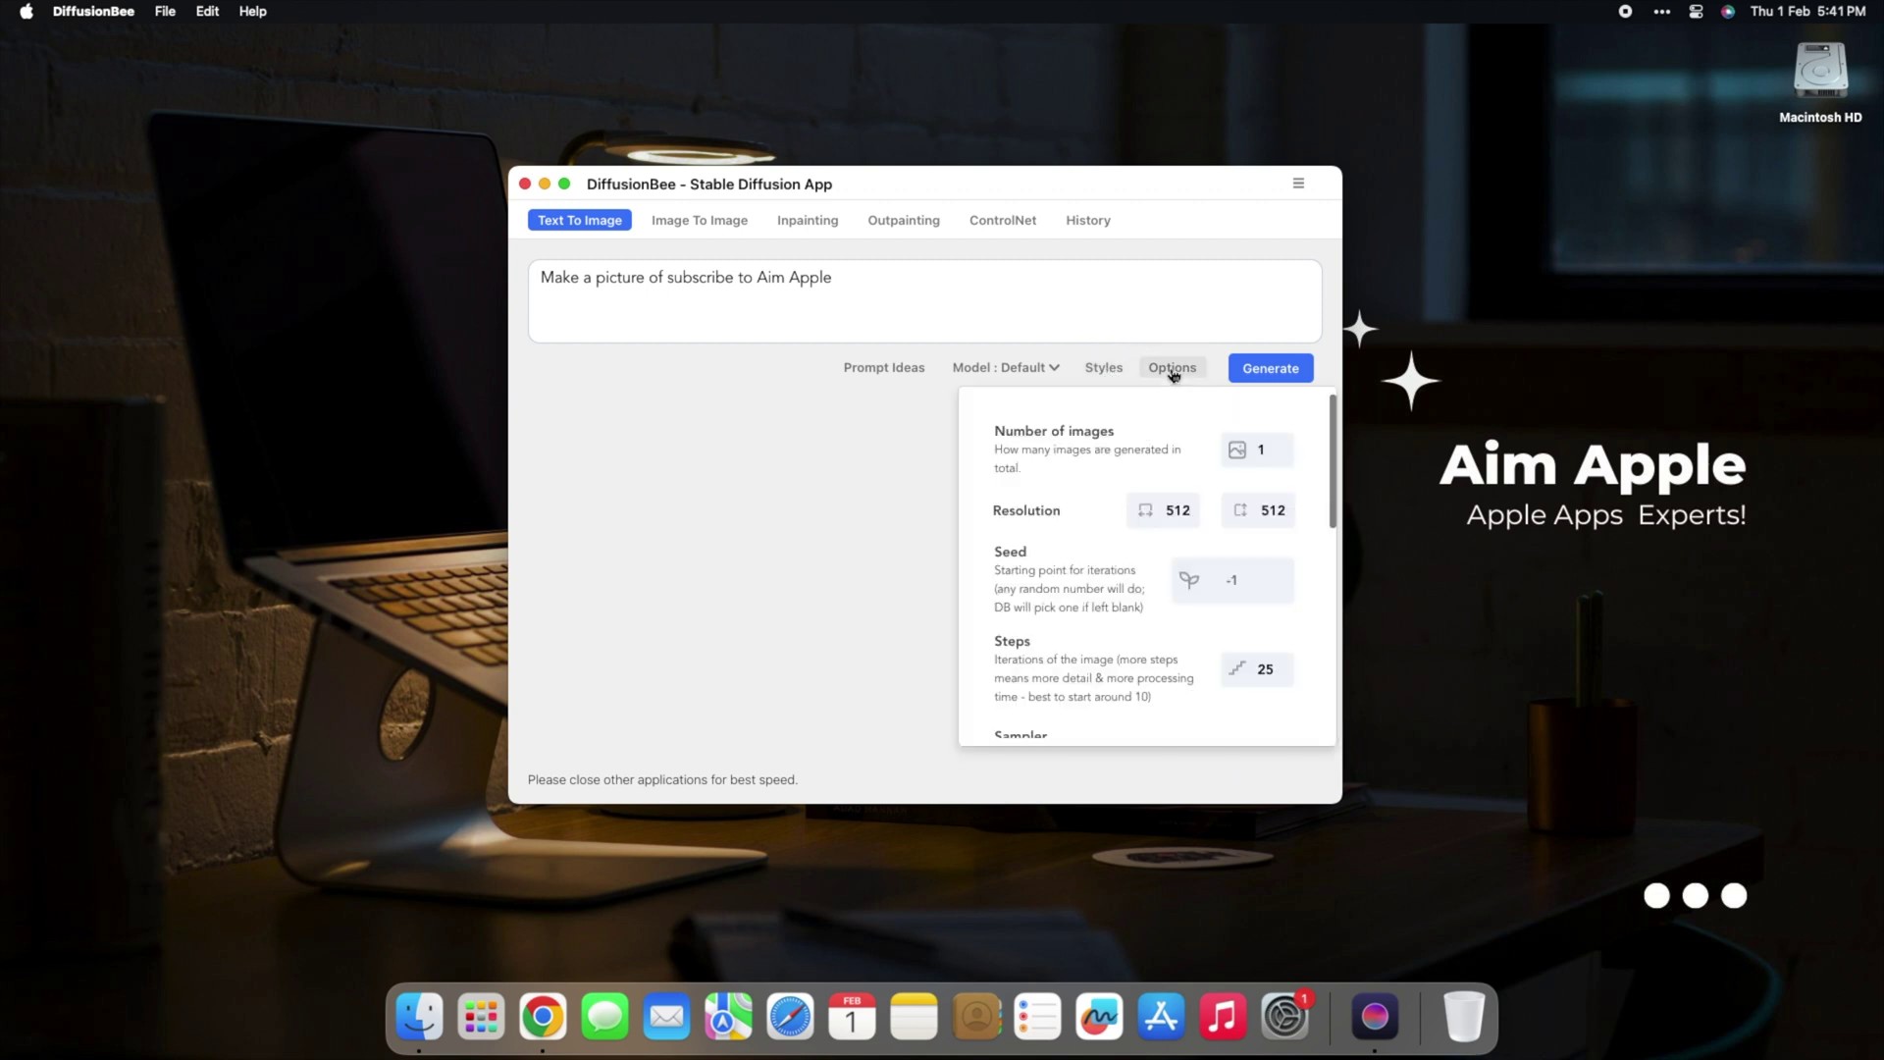
left_click(1175, 374)
left_click(1264, 371)
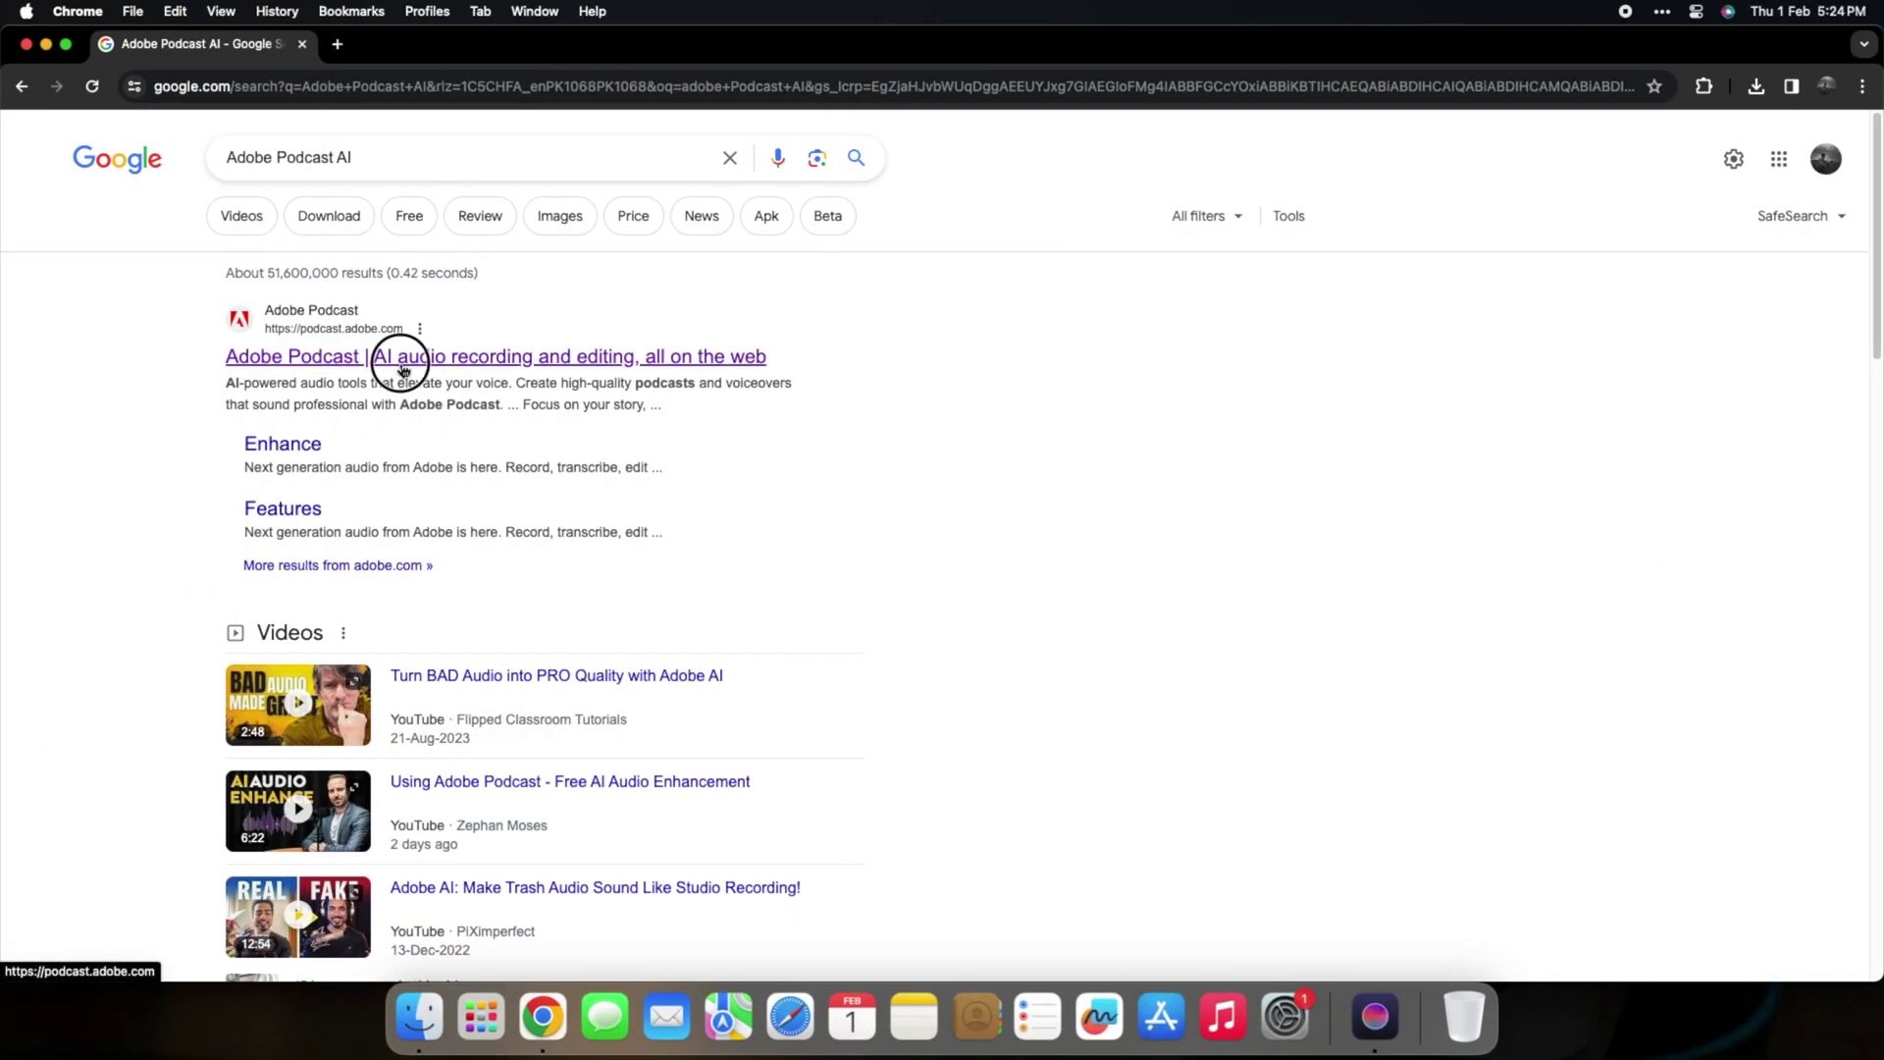
Open Adobe Podcast's Enhance Speech tool and drop Sample.mp3 from the Desktop onto it.
left_click(398, 356)
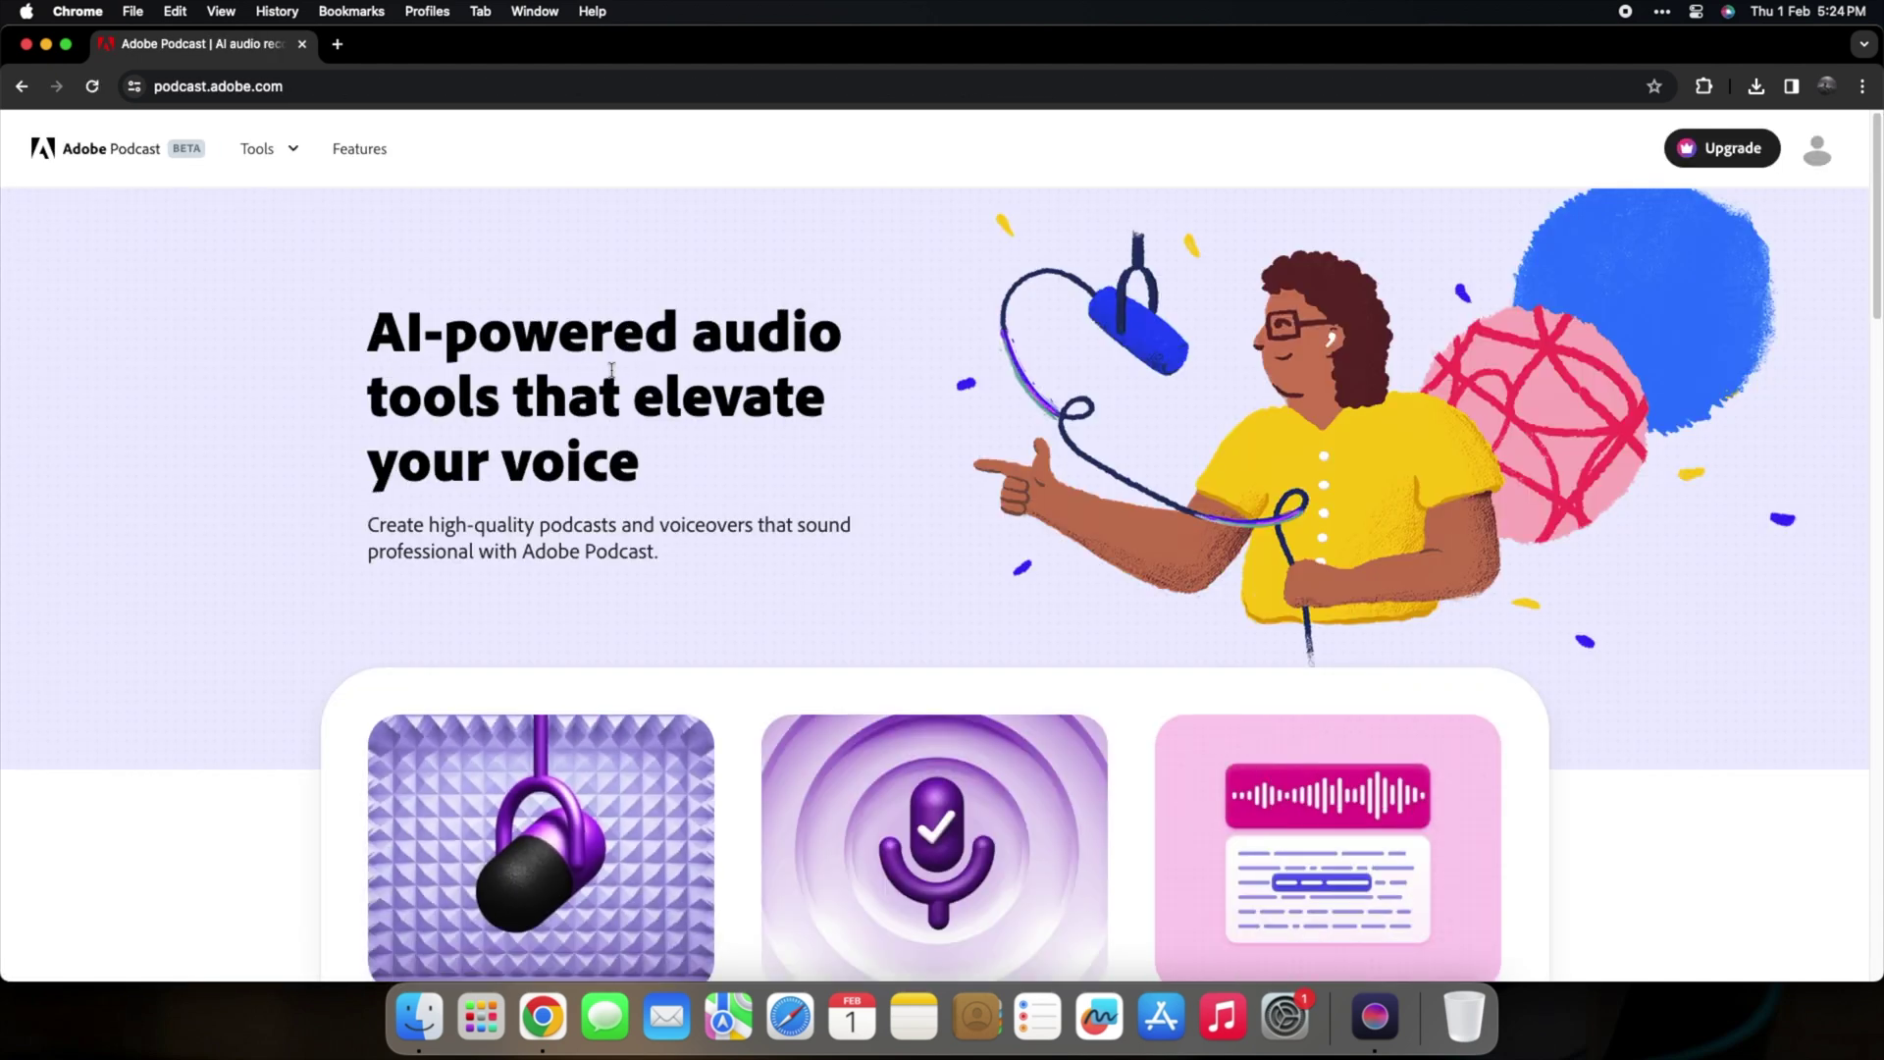
scroll(817, 605, "down", 3)
scroll(766, 633, "down", 2)
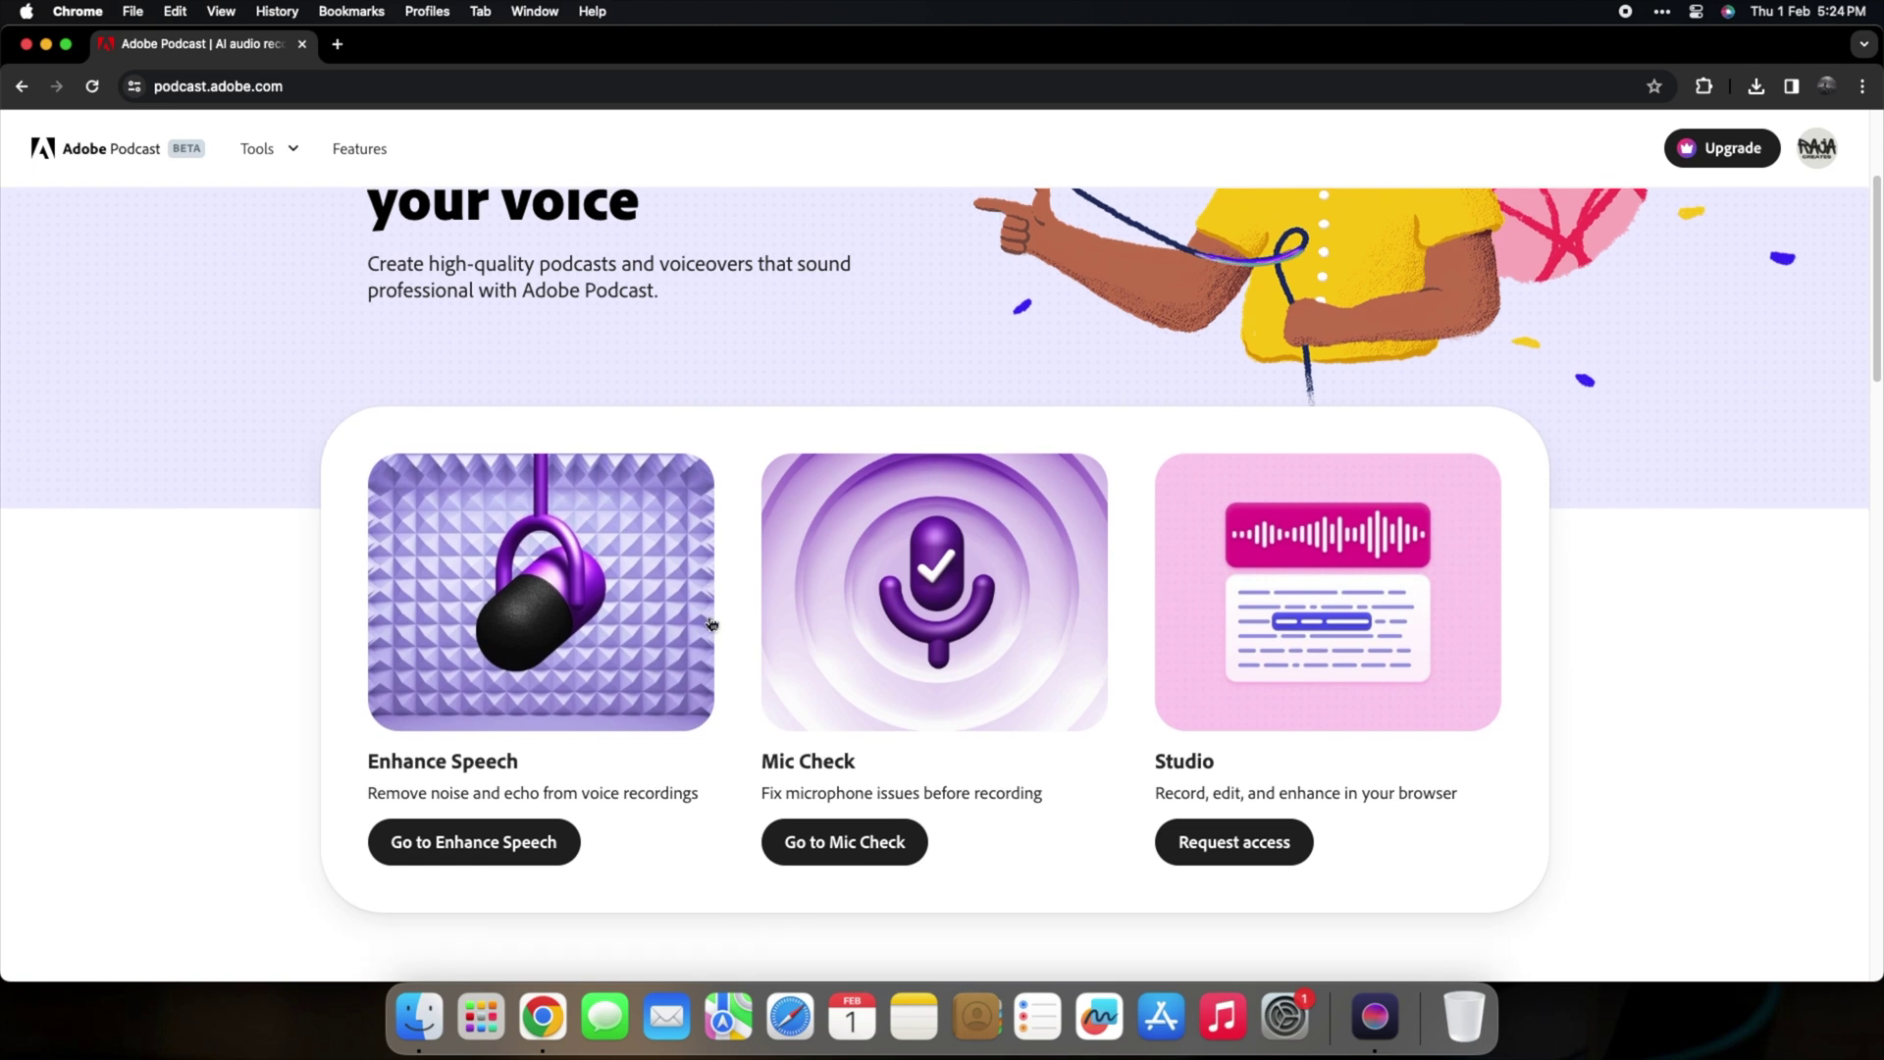
left_click(472, 827)
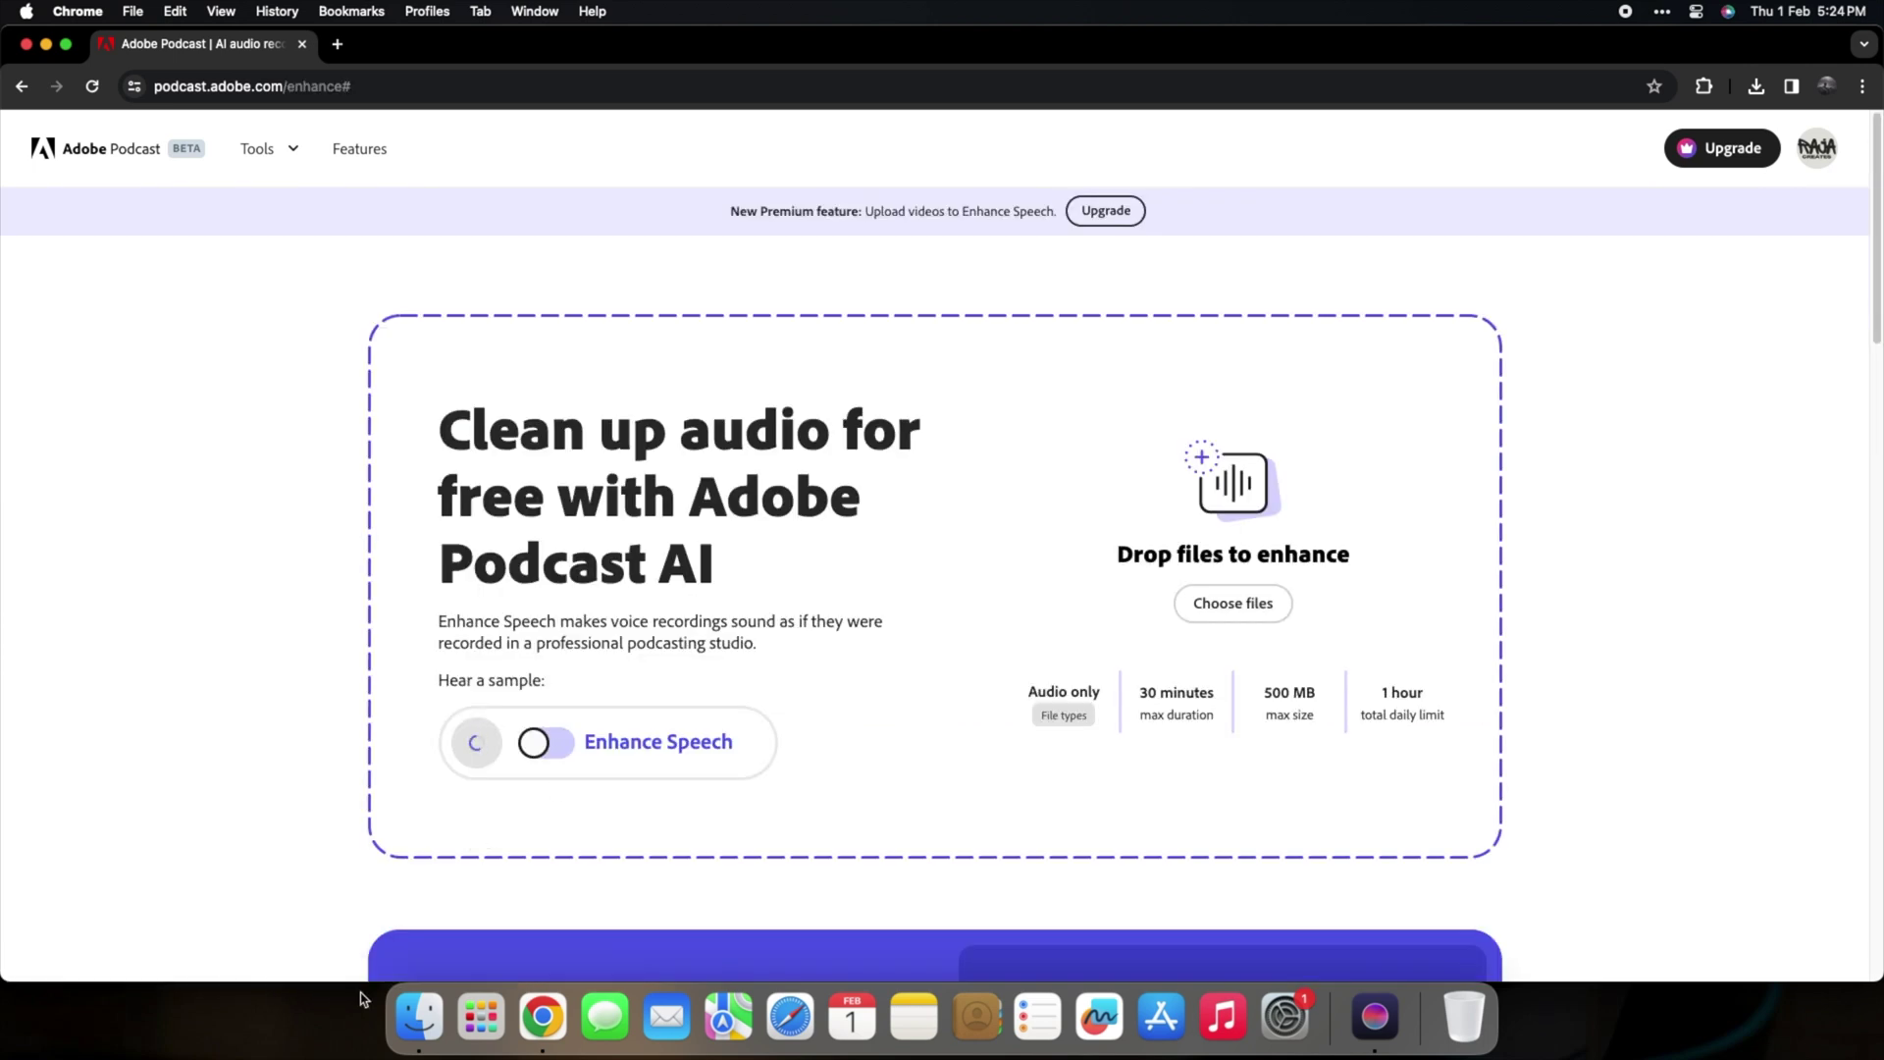
left_click(419, 1016)
left_click_drag(711, 255, 1070, 669)
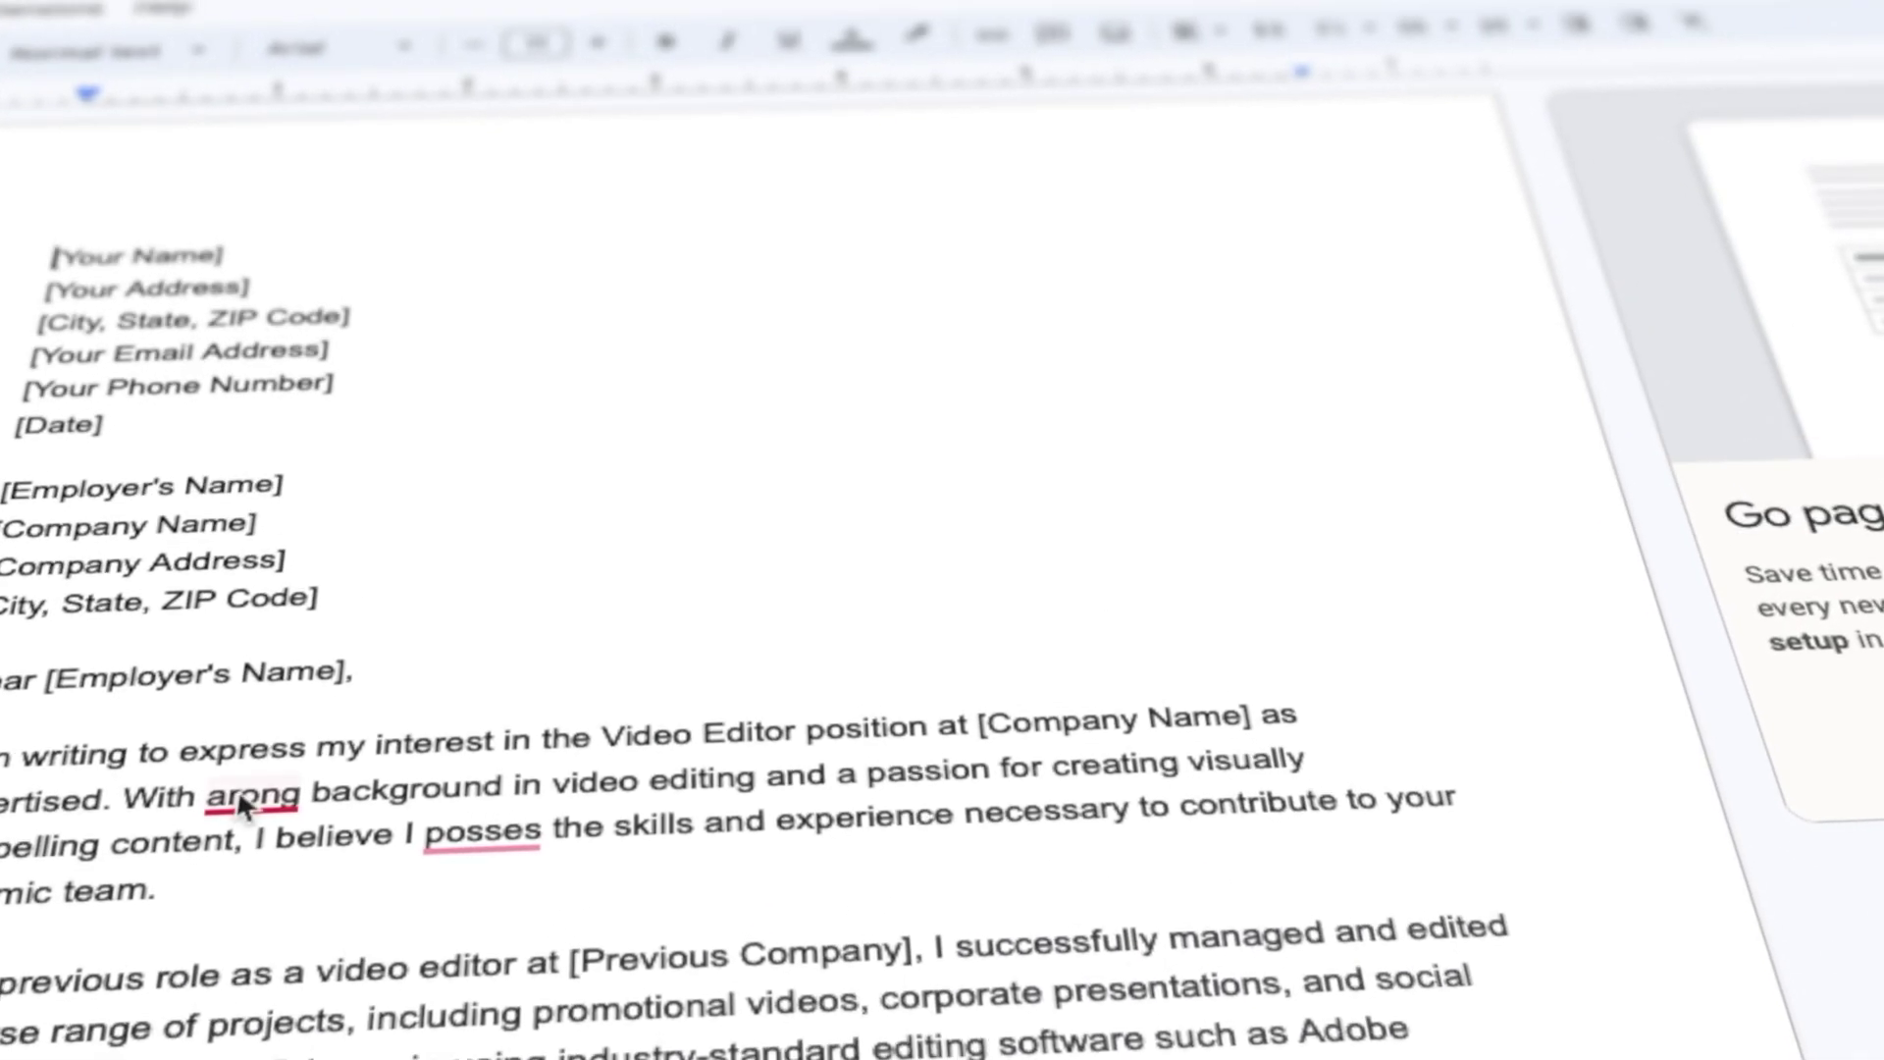
left_click(238, 800)
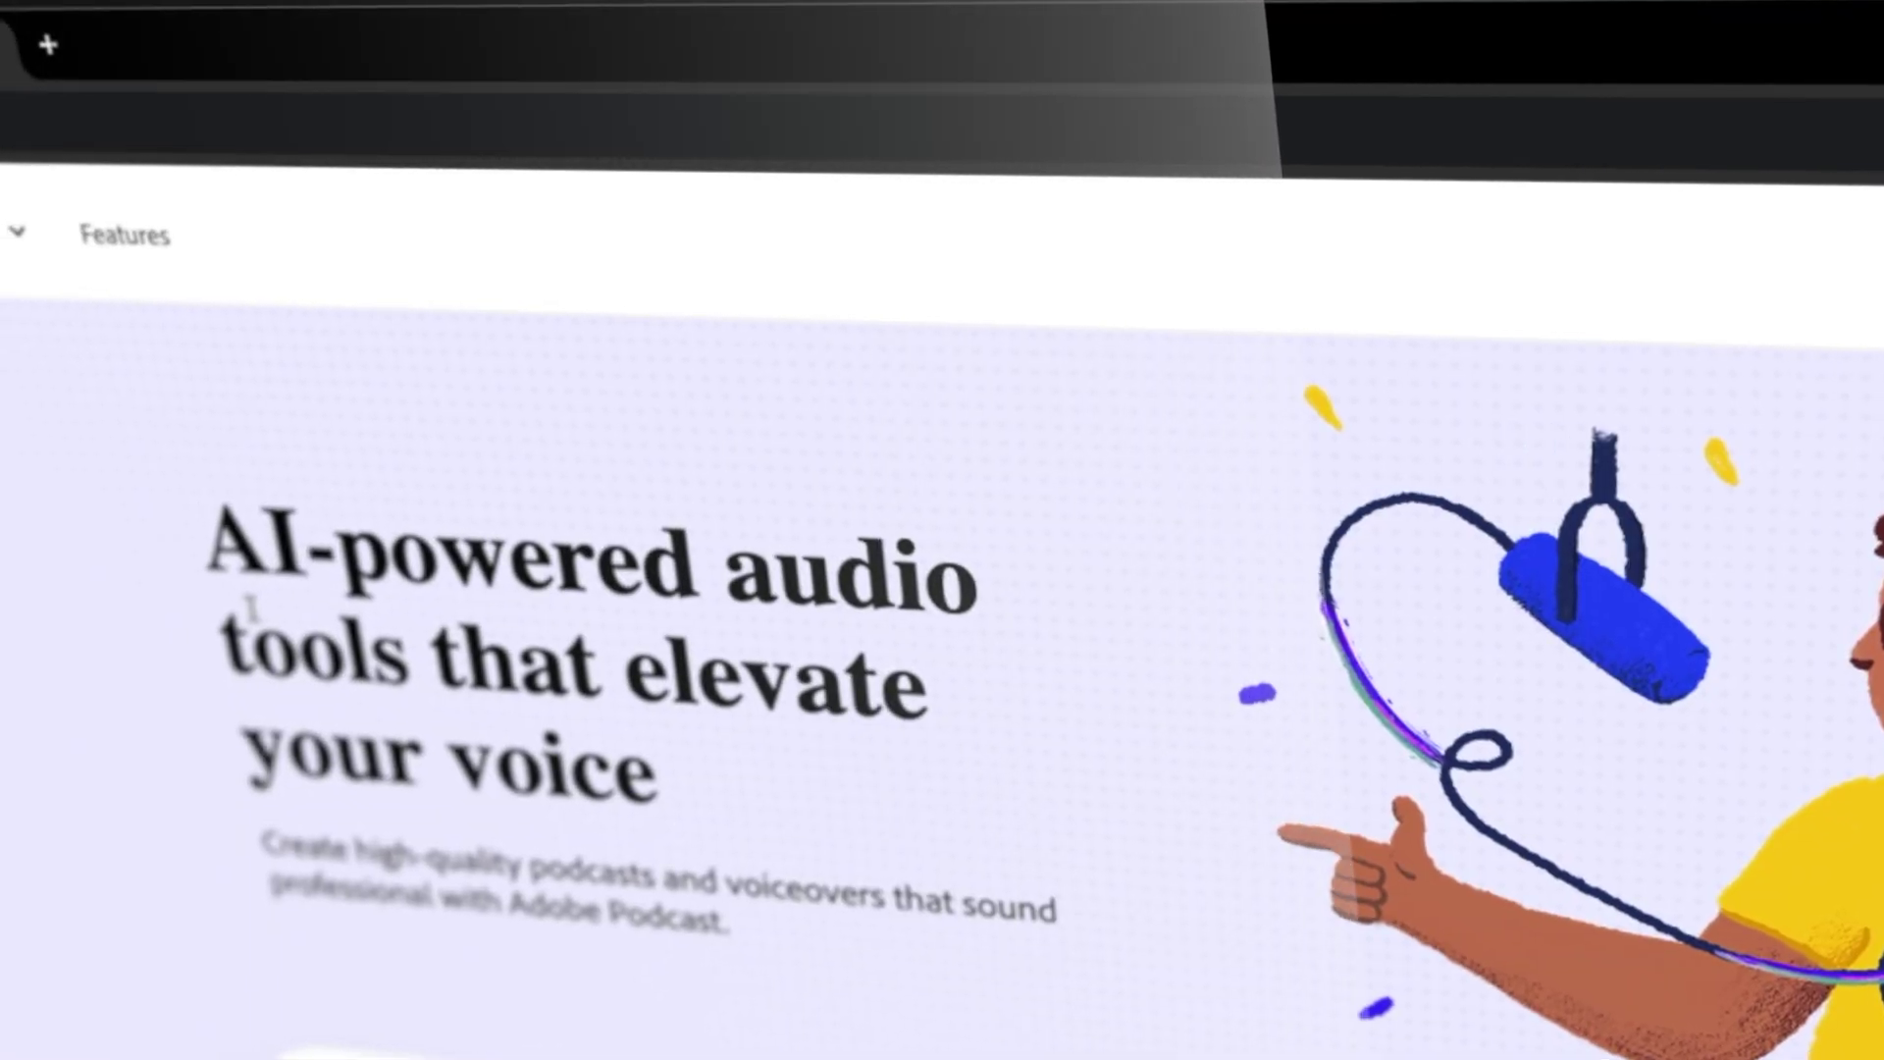
scroll(980, 797, "down", 4)
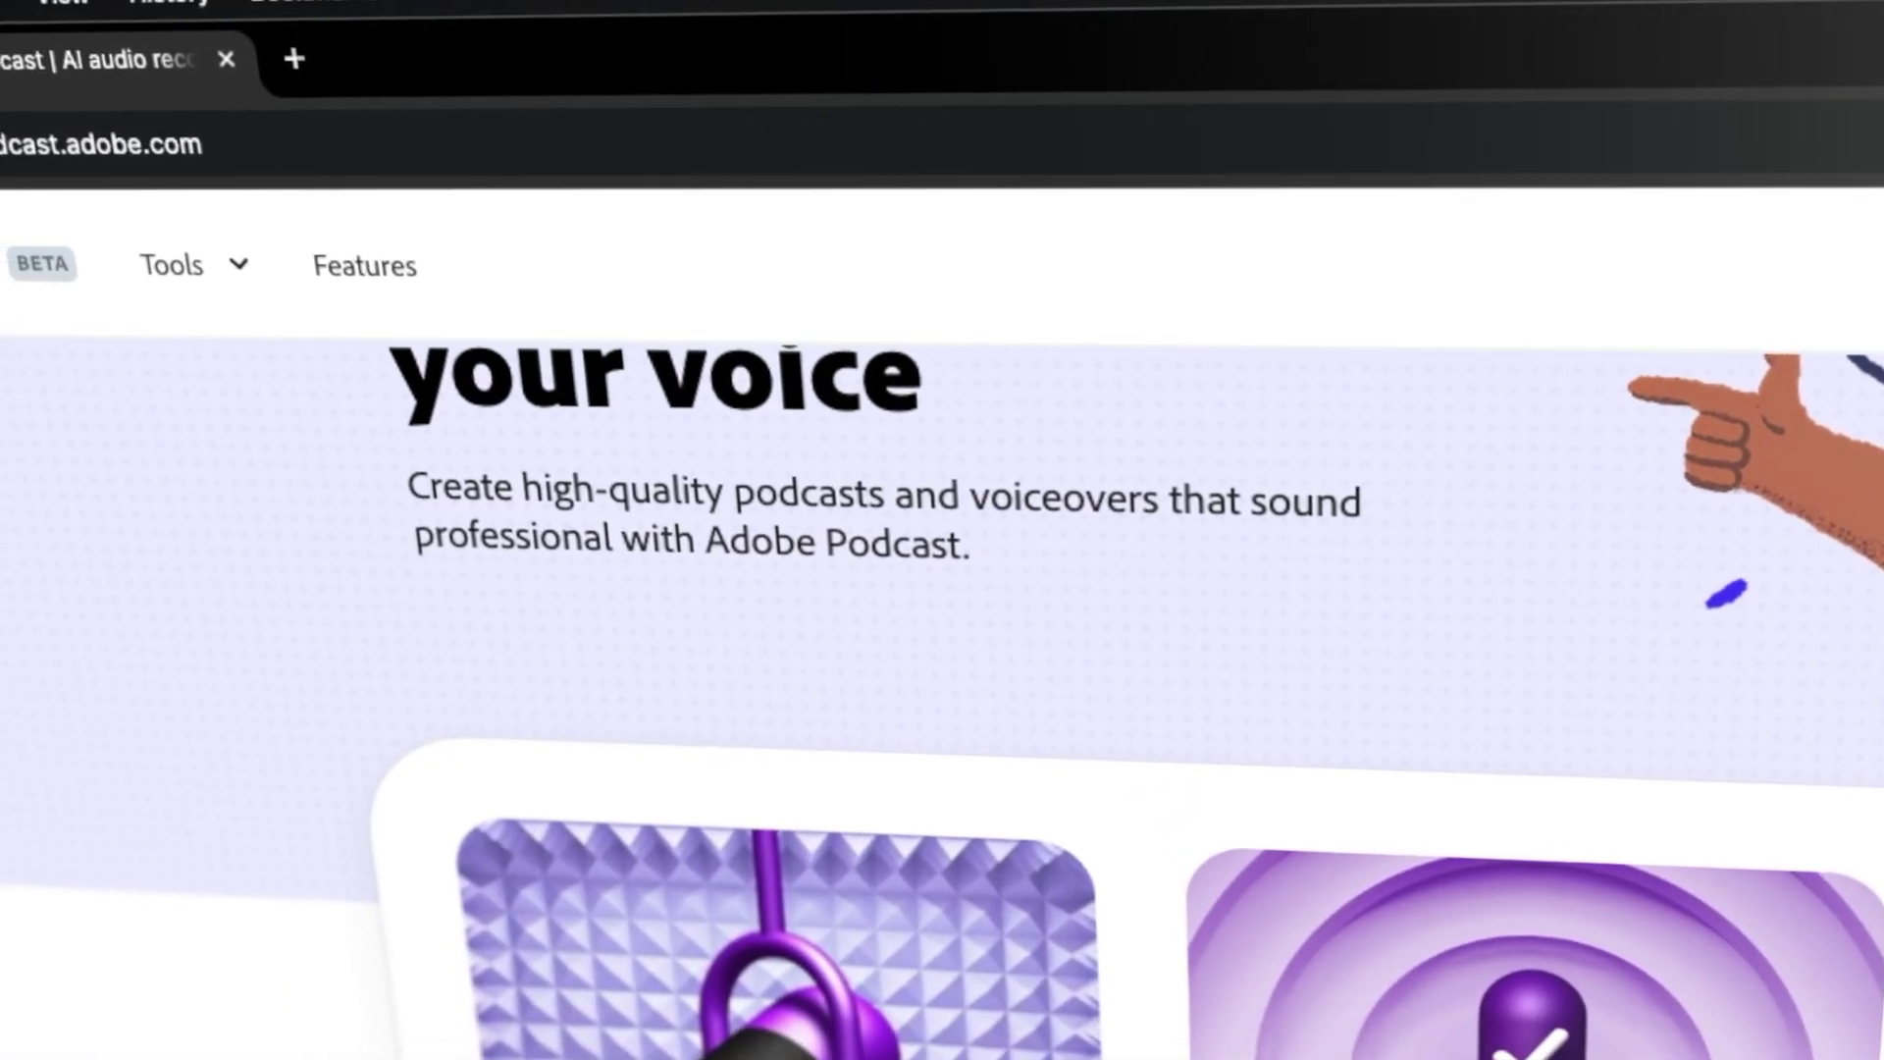